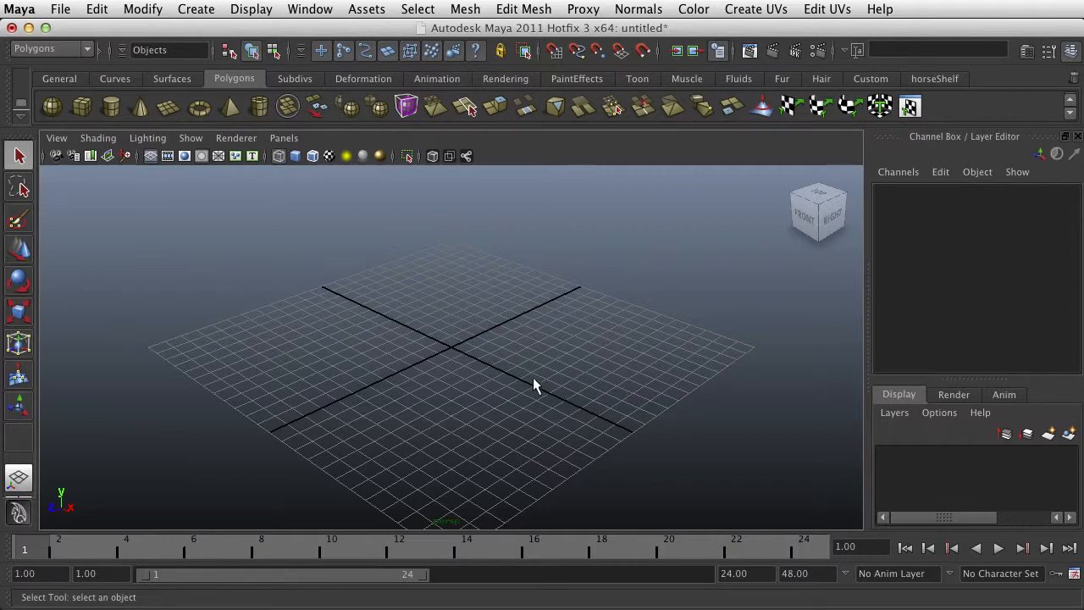
Create a polygon cube at the centre of the grid and display it shaded
alt+drag(533, 385, 356, 362)
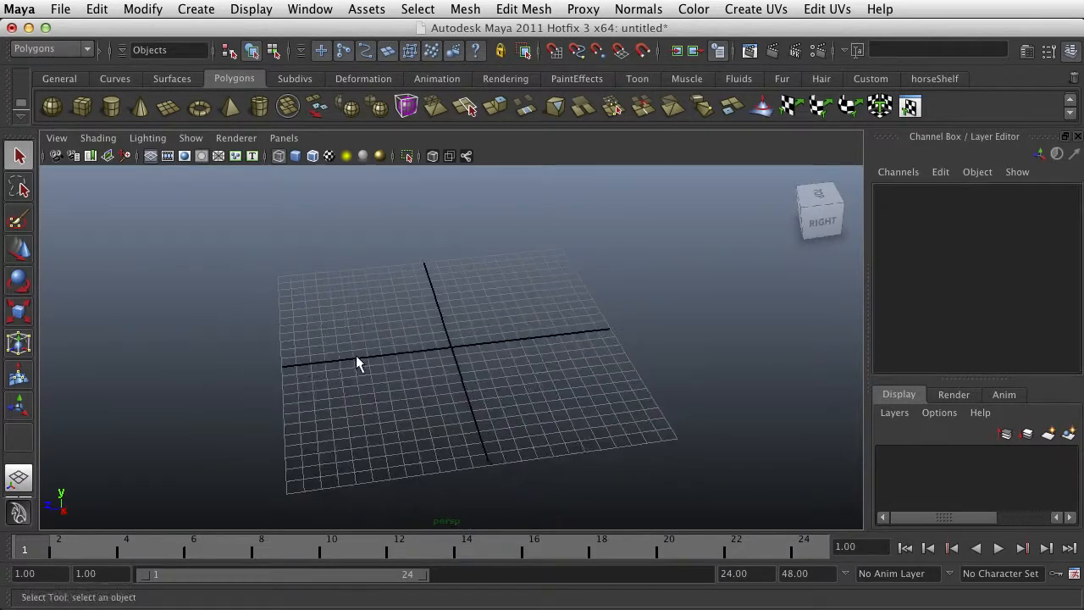
click(82, 107)
alt+drag(479, 343, 473, 332)
key(5)
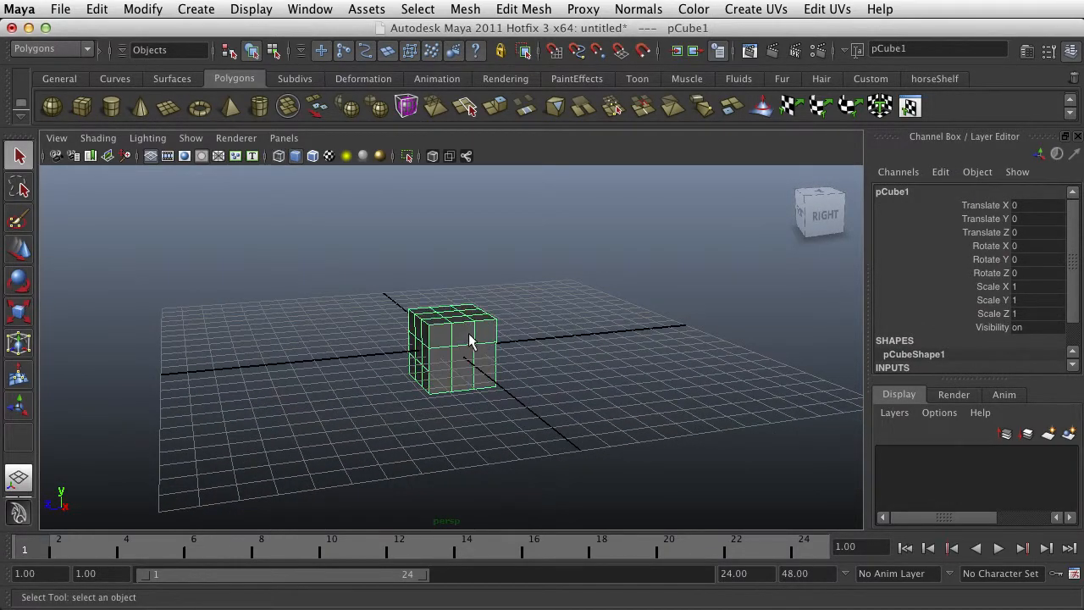
scroll(472, 355, up, 3)
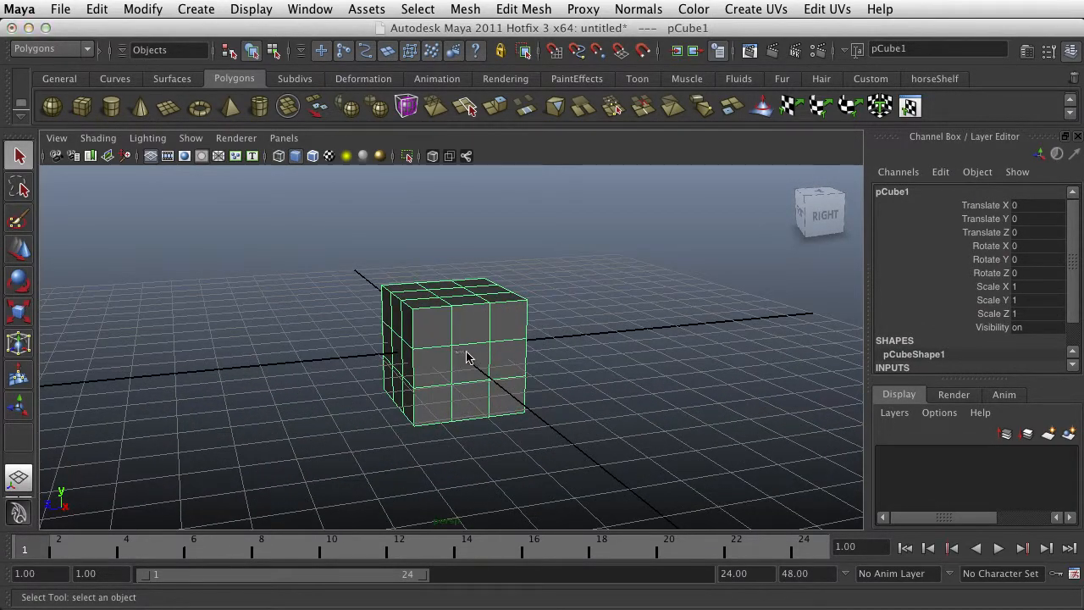
Stretch the cube vertically into a tall torso block and raise it along the Y axis
right_drag(466, 356, 530, 331)
key(r)
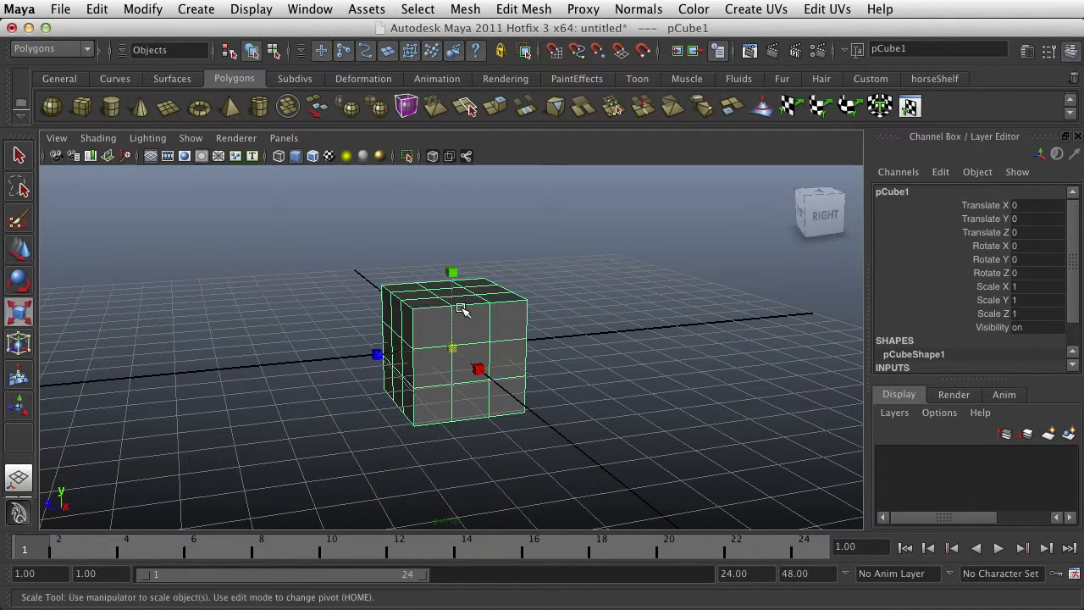
drag(456, 277, 481, 394)
key(w)
drag(448, 302, 499, 390)
click(513, 336)
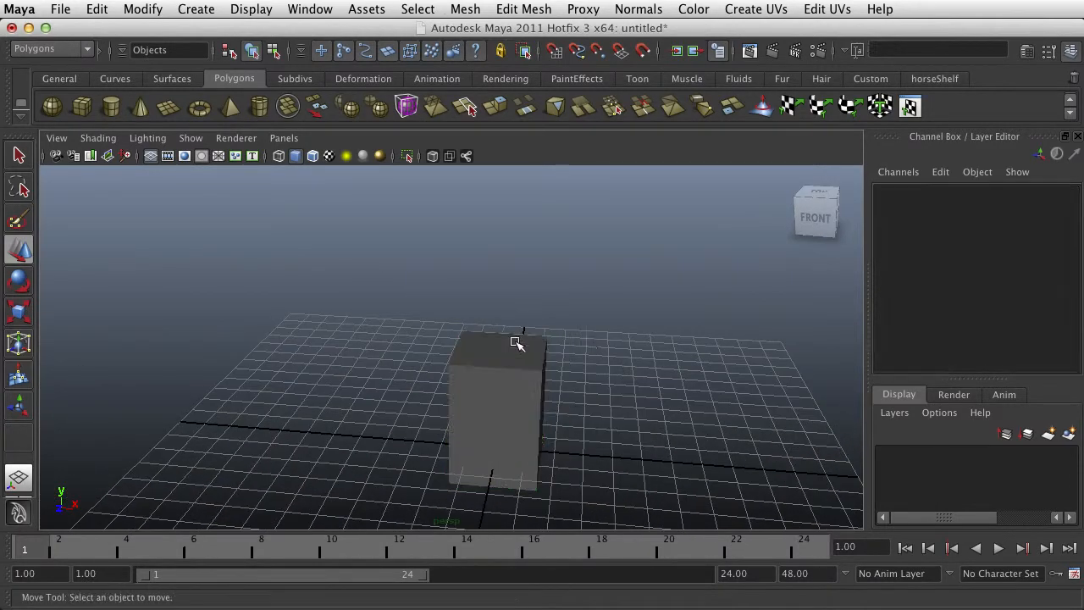
Extrude the centre face on top of the torso upward to form the neck
right_drag(504, 346, 508, 387)
click(498, 350)
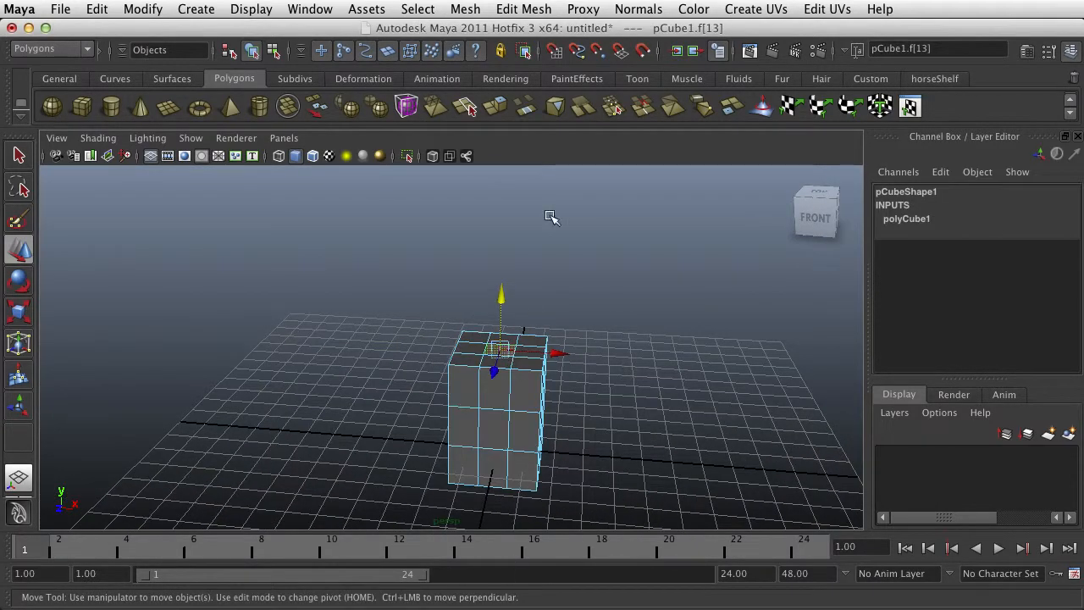
click(503, 116)
drag(502, 301, 505, 270)
Extrude the neck's top face again, enlarge it to about 2.317 times, and extrude it upward into a head block
key(ctrl+e)
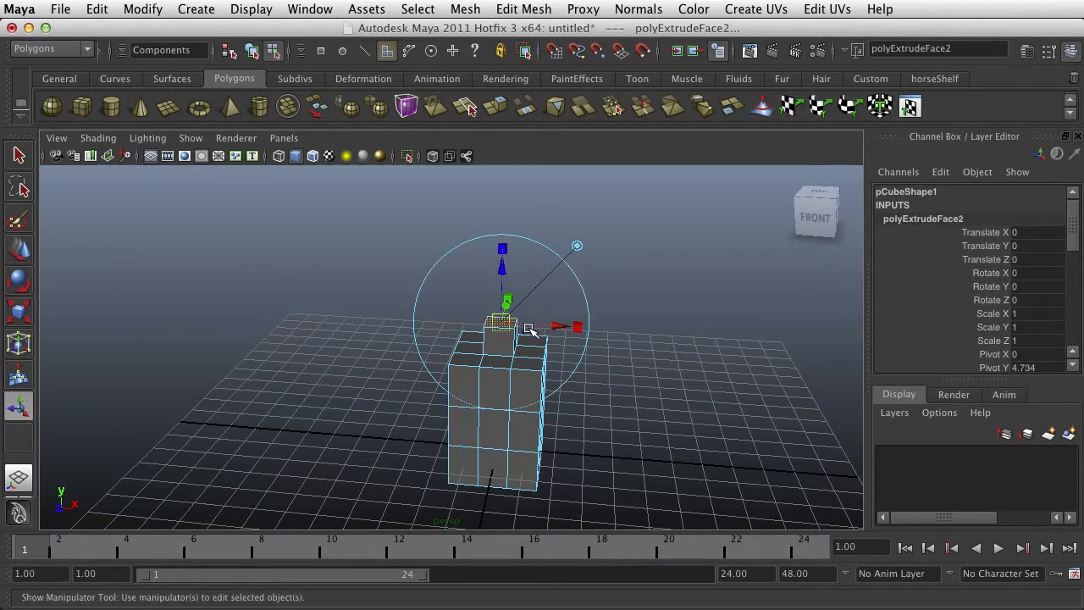
drag(505, 323, 569, 319)
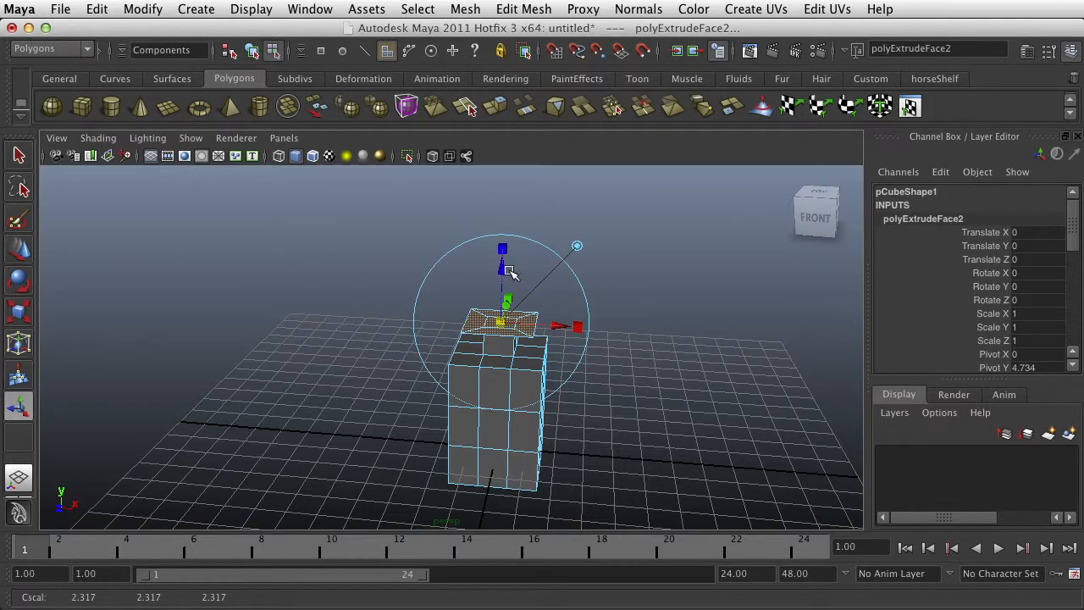
drag(508, 270, 509, 225)
Extrude the upper middle face on both sides of the torso into shoulders, with inset end faces scaled to about 0.567
alt+drag(594, 398, 480, 378)
click(532, 384)
shift+click(463, 374)
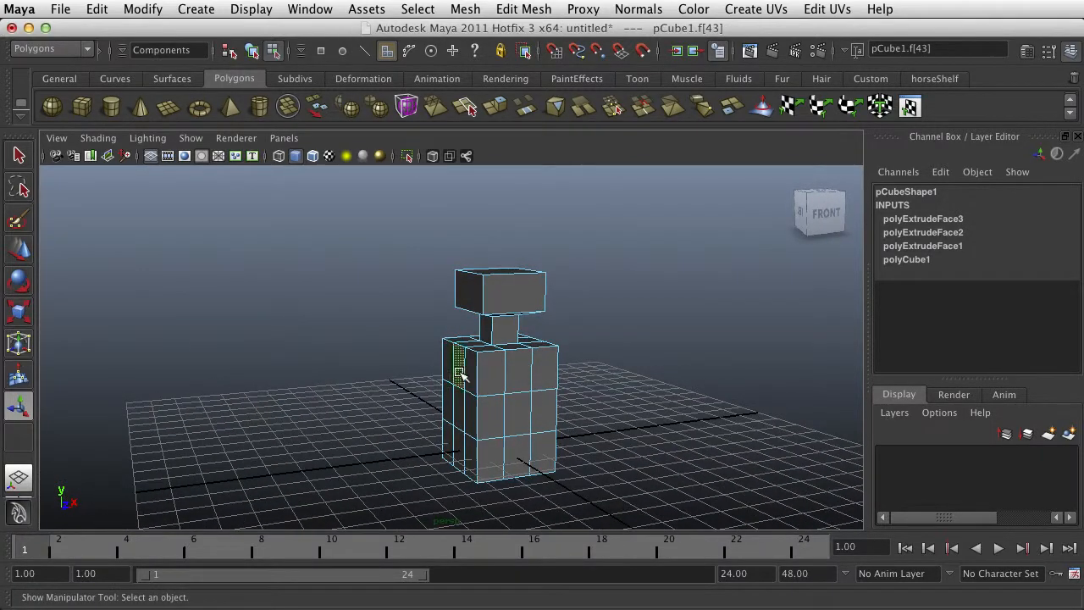
alt+drag(549, 375, 494, 386)
click(497, 107)
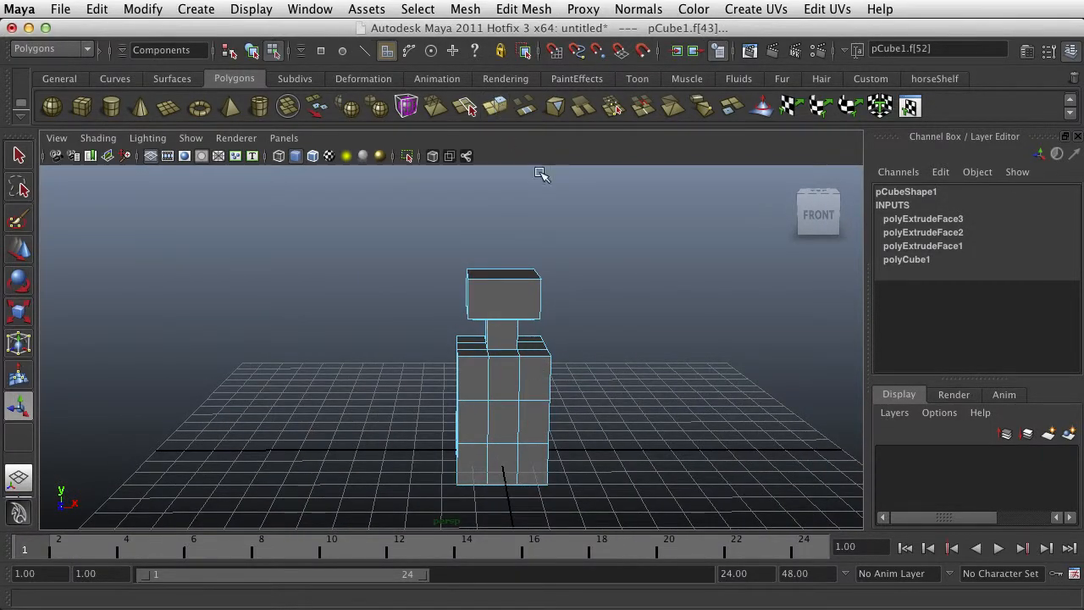
drag(600, 380, 527, 402)
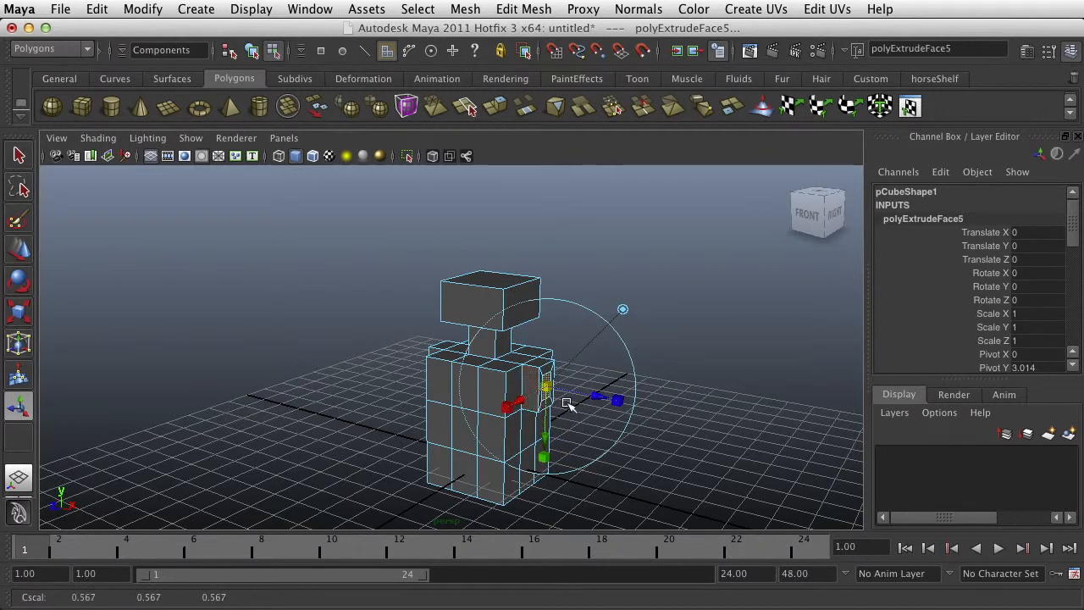
Extrude the inset shoulder faces outward into narrow upper arms ending in larger blocks
key(ctrl+e)
drag(598, 397, 662, 412)
key(g)
click(616, 409)
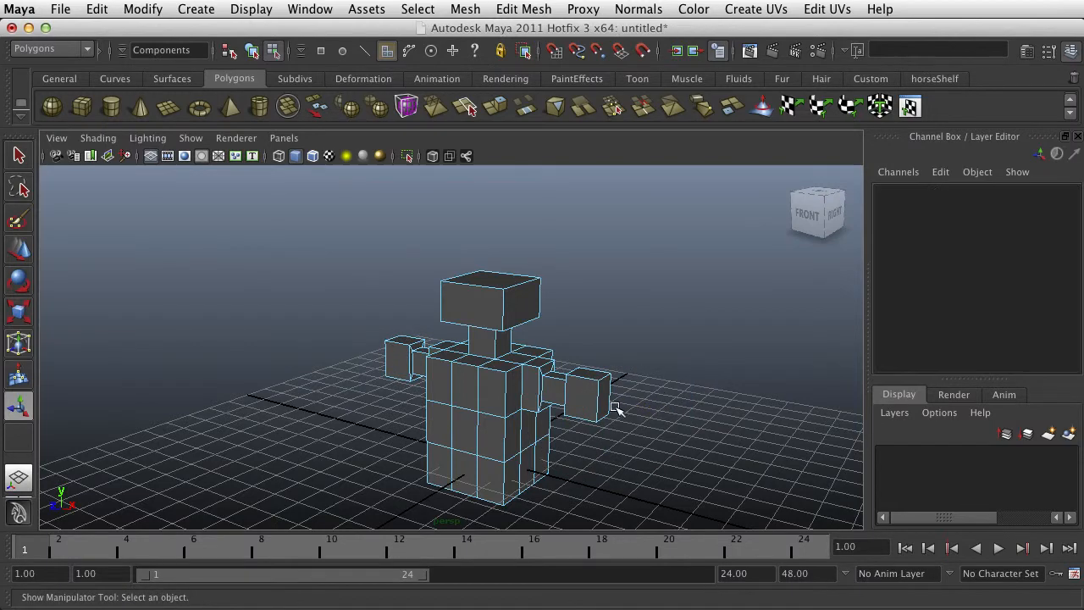
Extrude the underside faces of both arm end blocks and shrink them into inset faces
alt+drag(518, 413, 657, 372)
scroll(657, 372, up, 5)
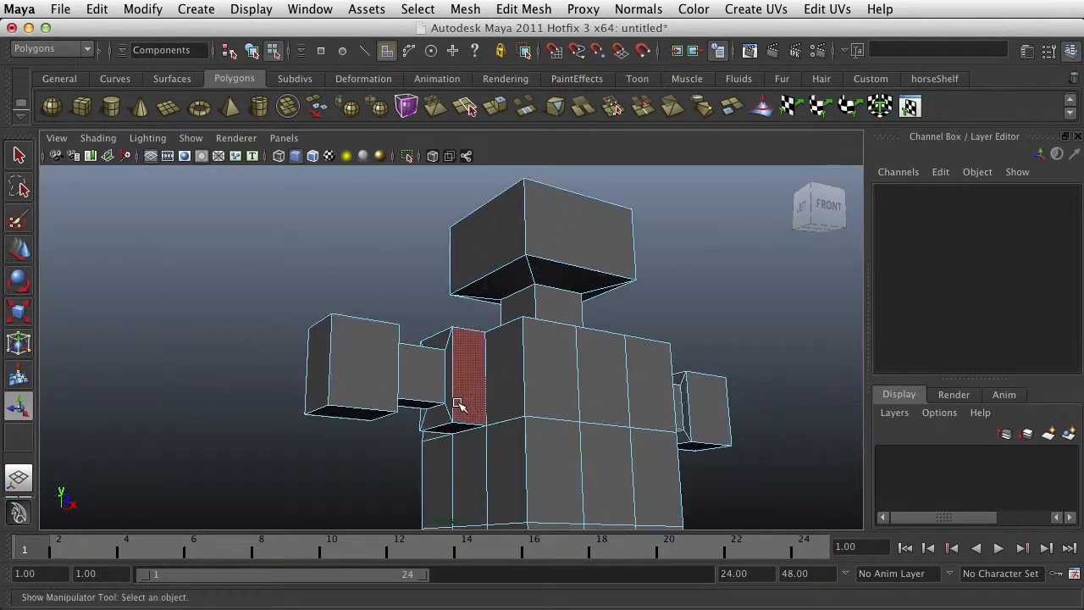
click(360, 417)
alt+drag(496, 480, 743, 412)
shift+click(800, 394)
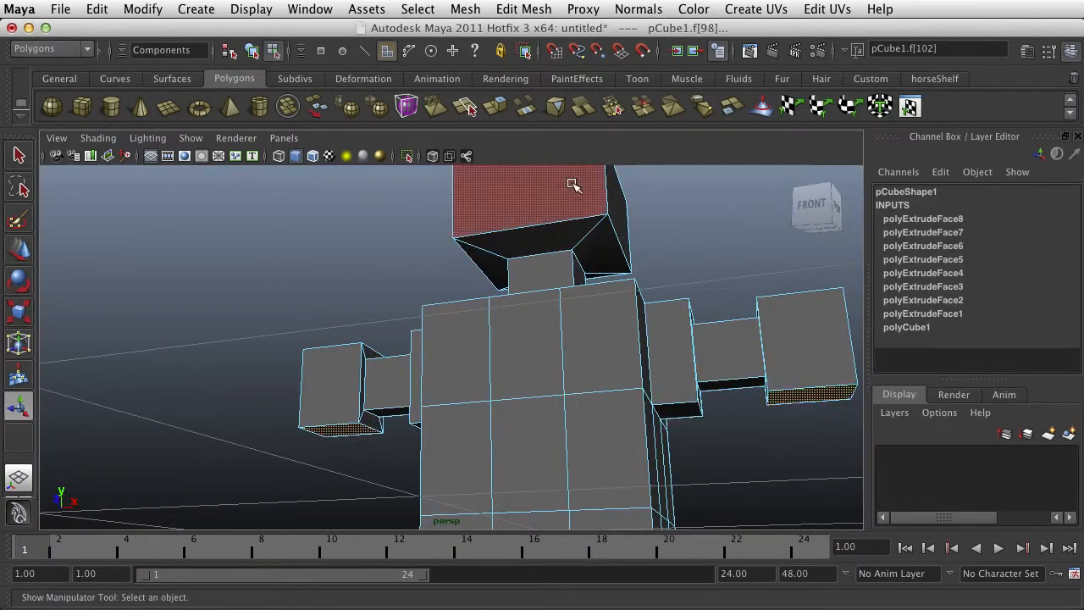
click(496, 106)
alt+middle_drag(783, 423, 627, 388)
click(635, 430)
Extrude the inset underside faces downward to form two forearms
drag(631, 360, 640, 502)
key(z)
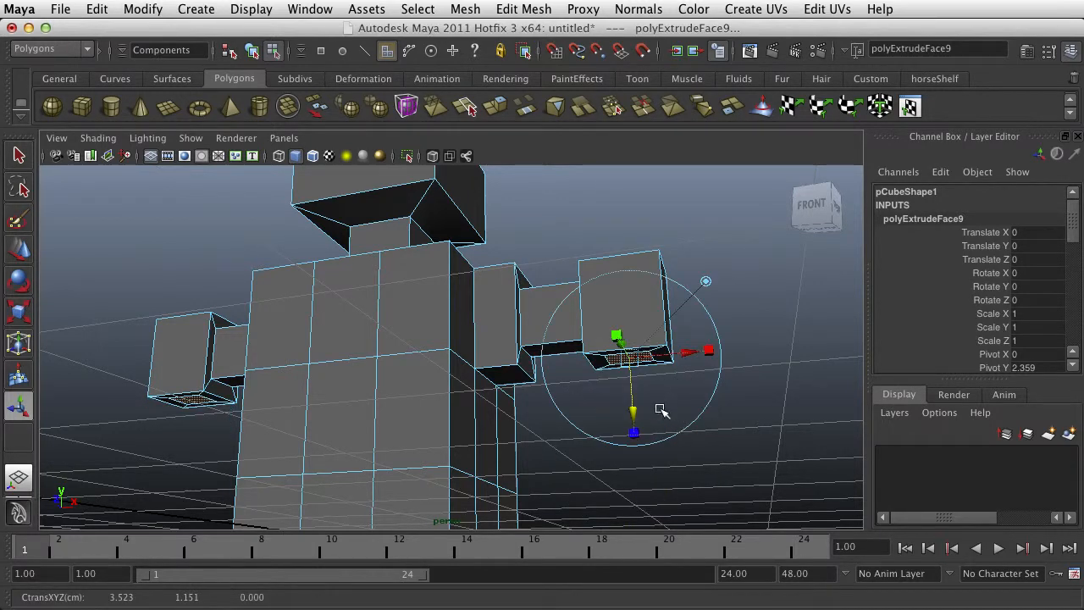
key(g)
drag(634, 415, 637, 500)
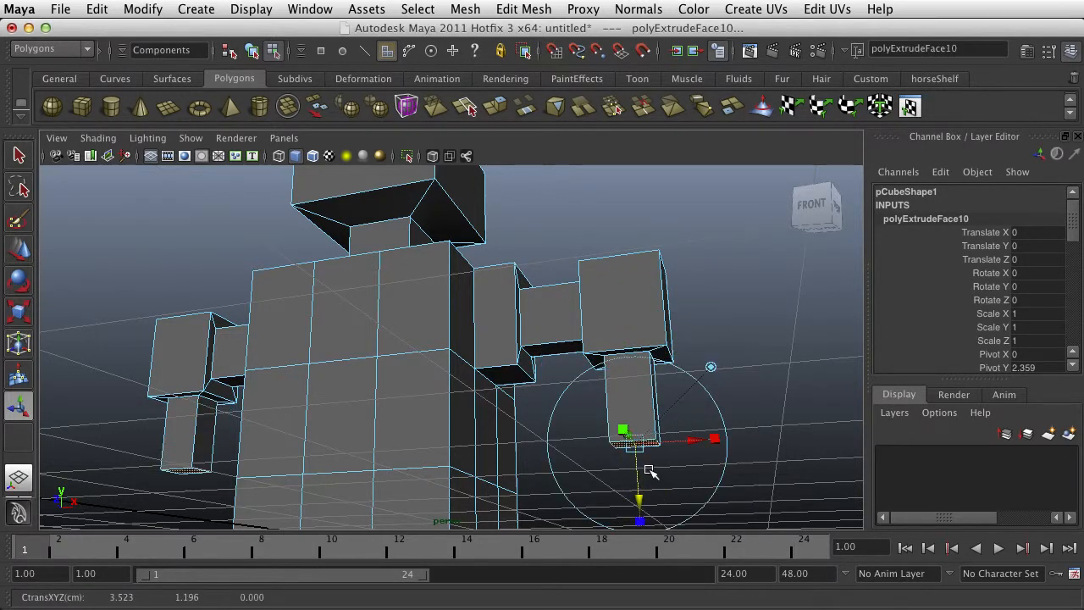
Extrude the forearm ends slightly, widen them, and extrude them downward again to form hand blocks
scroll(650, 471, down, 4)
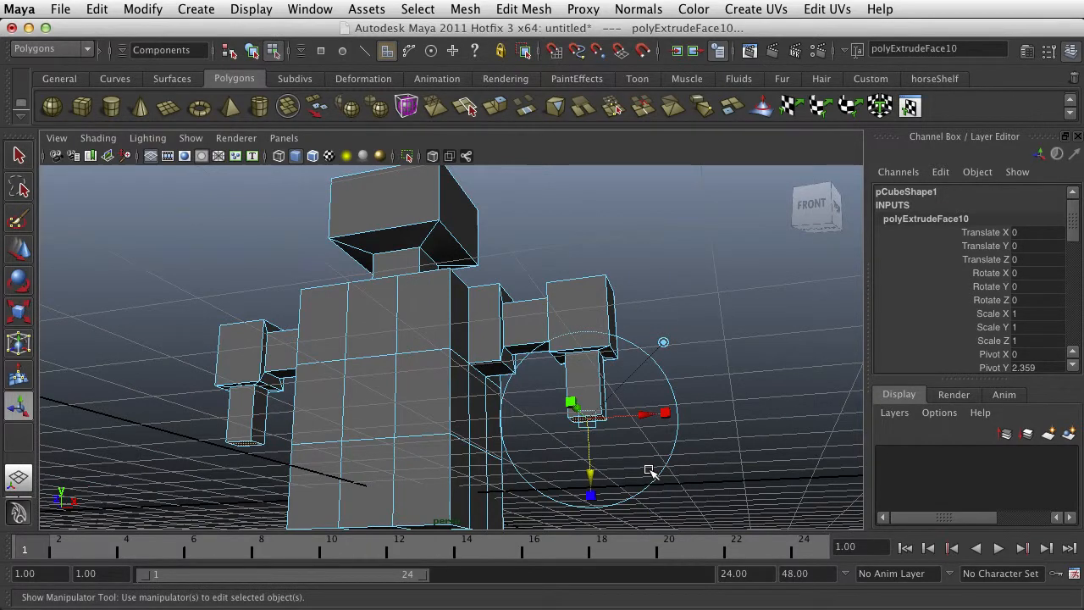
drag(597, 474, 613, 470)
click(592, 506)
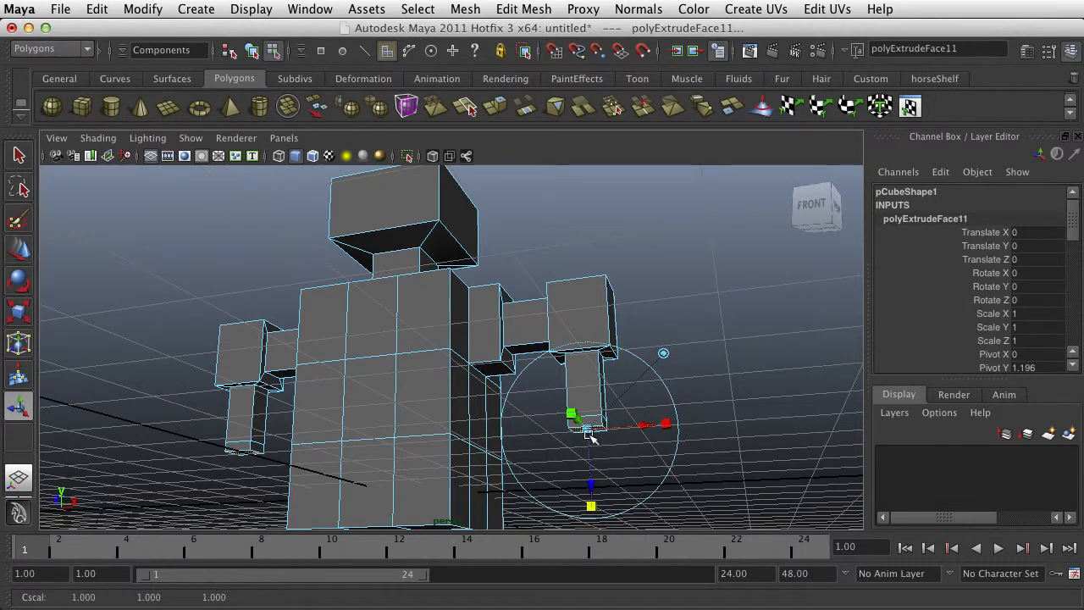
drag(586, 430, 621, 436)
key(g)
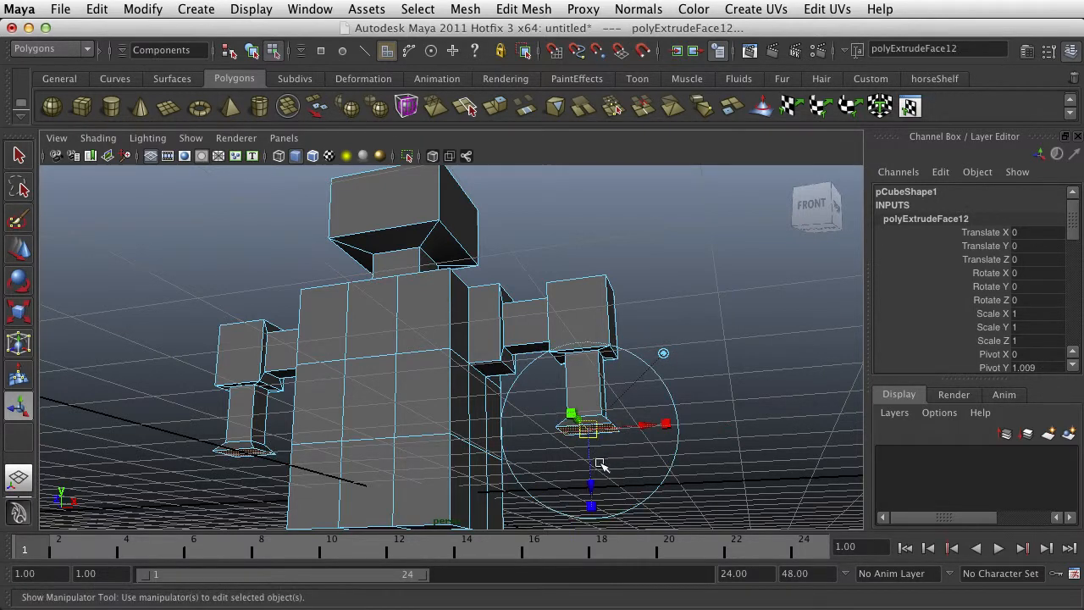
drag(591, 483, 596, 521)
click(718, 306)
Extrude the outer face columns on the torso's underside down by about 2.684 into two legs, tapering their ends with Scale Z at 0.615
alt+right_drag(638, 383, 428, 435)
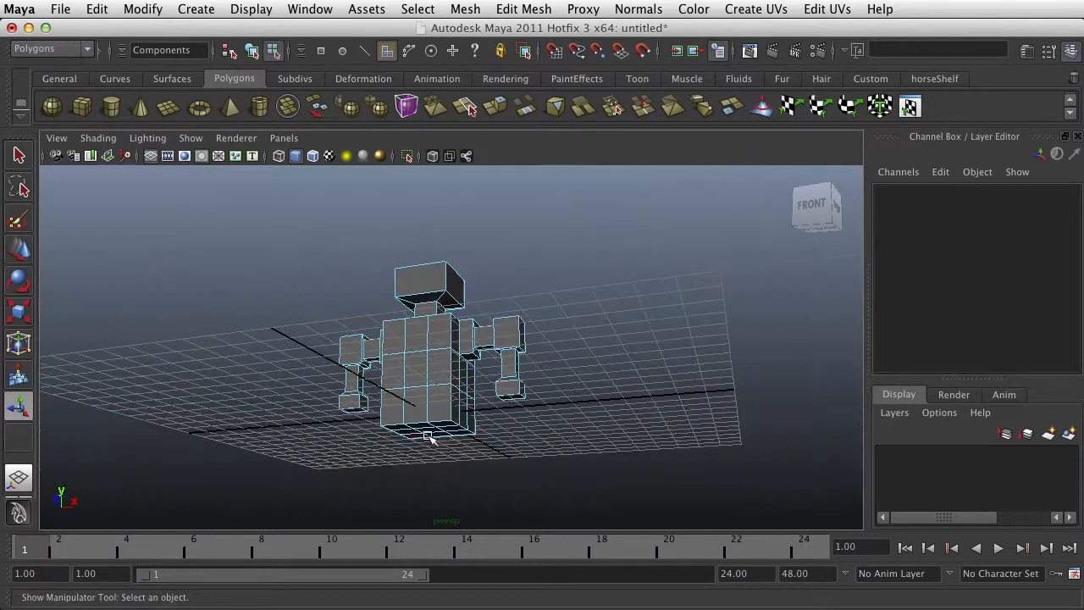
alt+drag(428, 436, 518, 339)
click(544, 335)
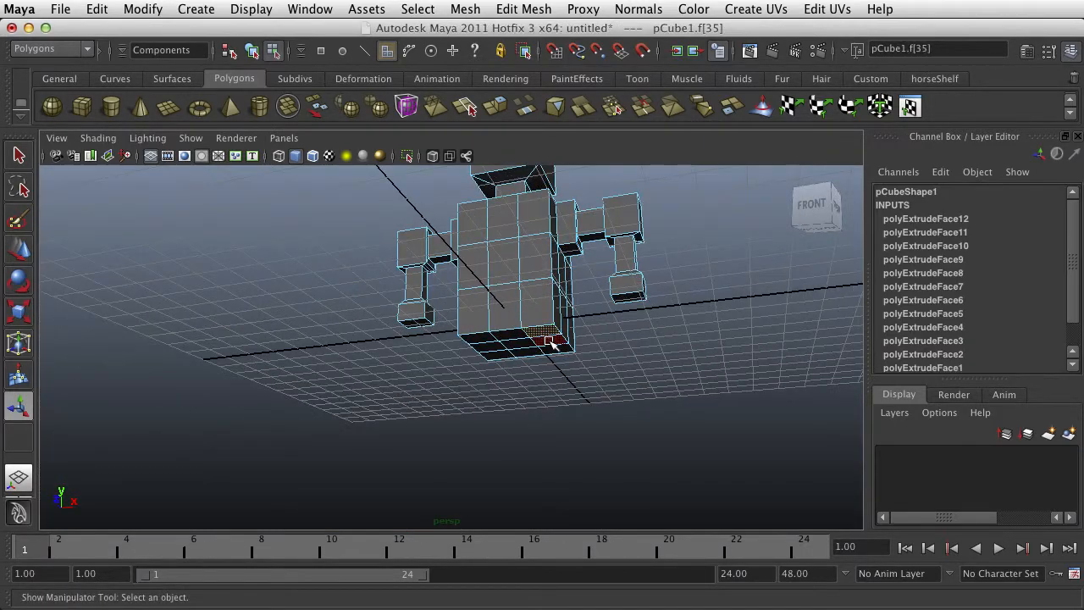
shift+click(559, 351)
shift+click(486, 343)
shift+click(496, 357)
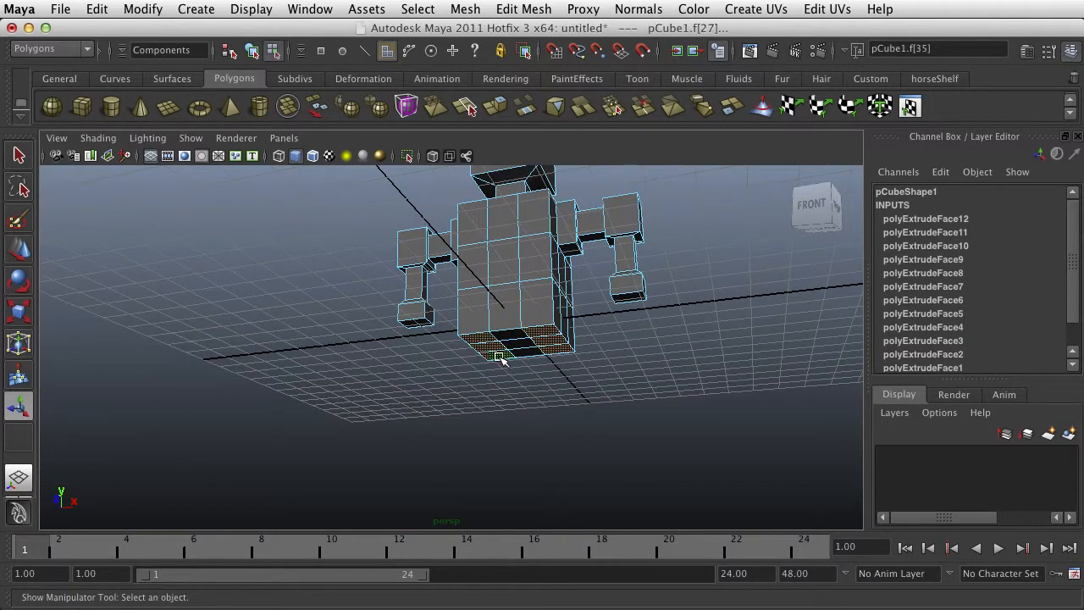
click(496, 107)
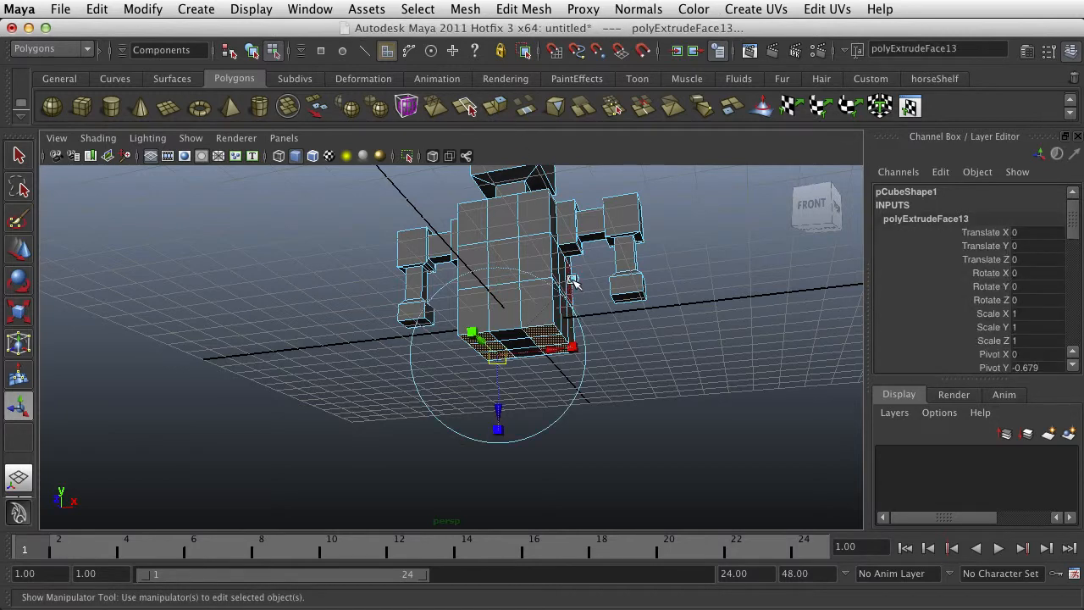
click(573, 281)
drag(518, 293, 530, 380)
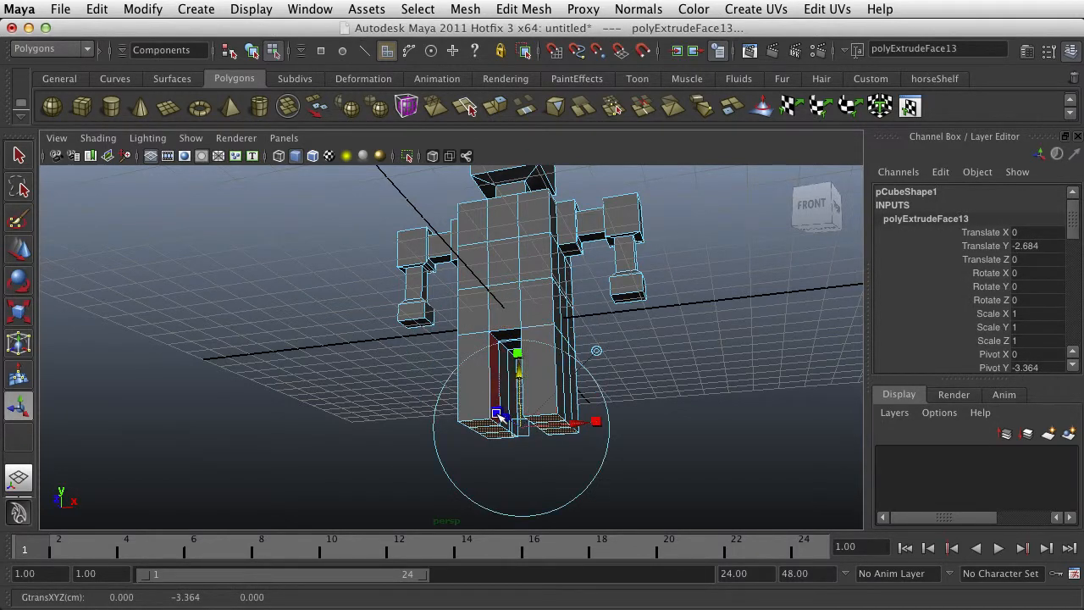
drag(498, 414, 506, 417)
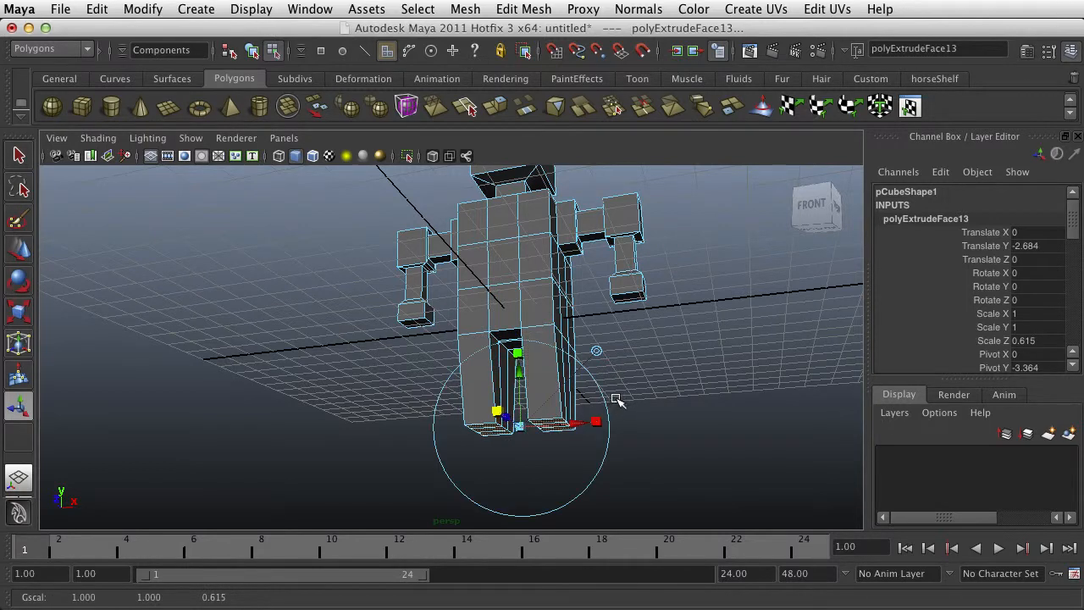
Extrude the bottom faces of both legs a short distance downward to form ankle sections
key(g)
drag(496, 489, 510, 516)
click(539, 498)
Extrude the front faces of both ankle sections forward to form feet
click(550, 433)
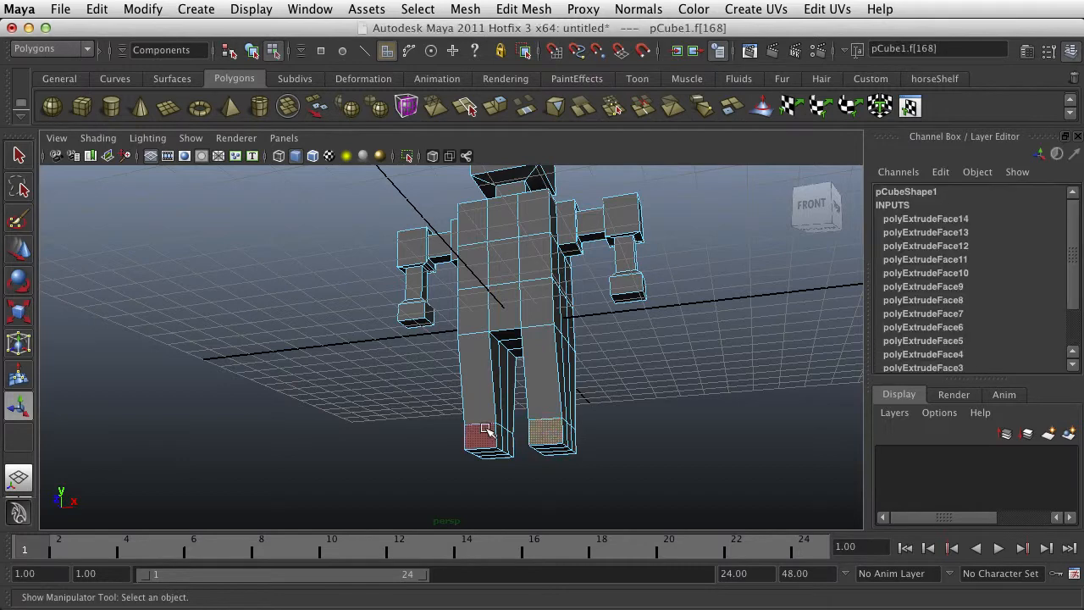
shift+click(483, 435)
click(496, 103)
alt+drag(582, 417, 502, 442)
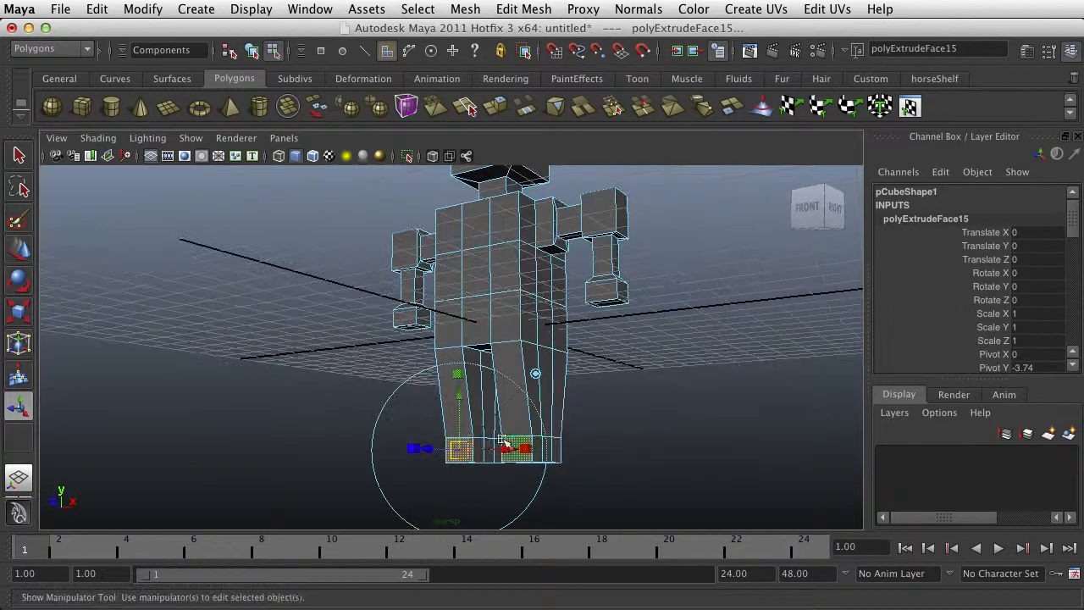
drag(428, 447, 410, 455)
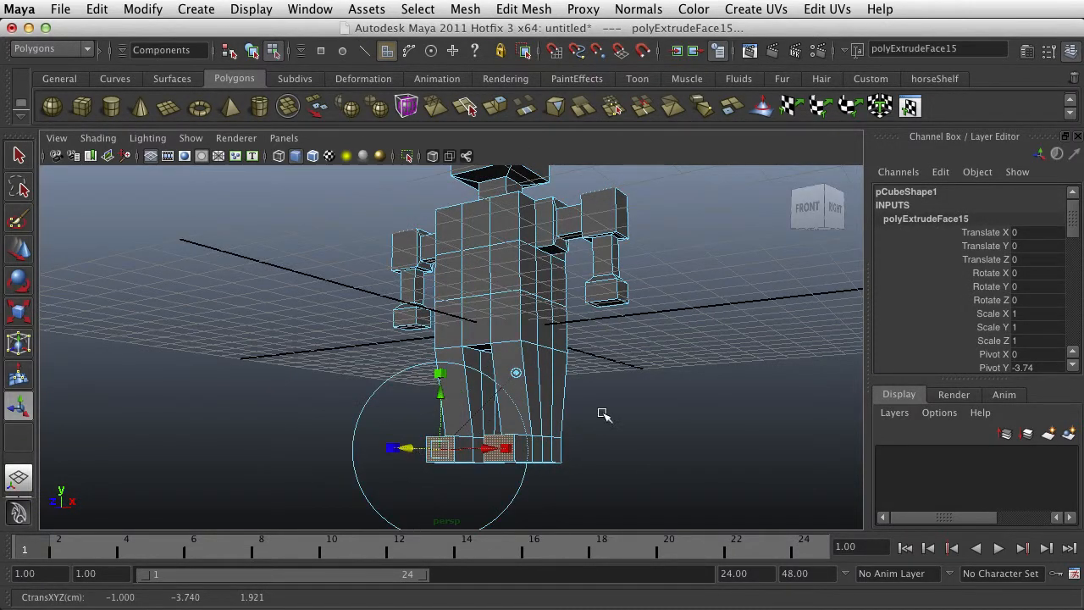
Select all the vertices of both feet and move them down to lengthen the legs
alt+drag(603, 413, 648, 415)
right_drag(563, 450, 508, 447)
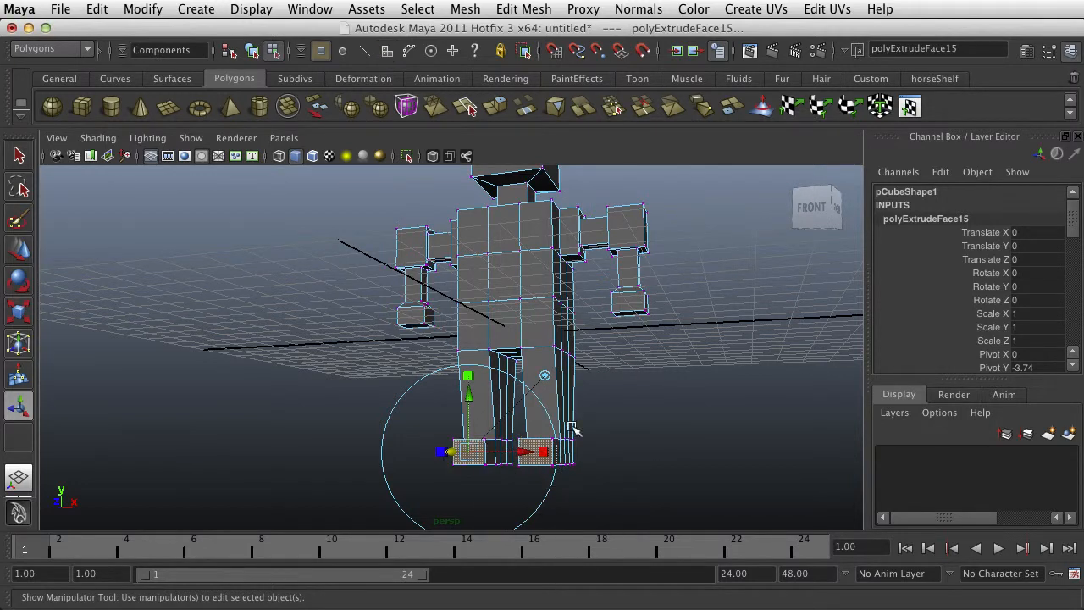
drag(428, 472, 428, 472)
key(w)
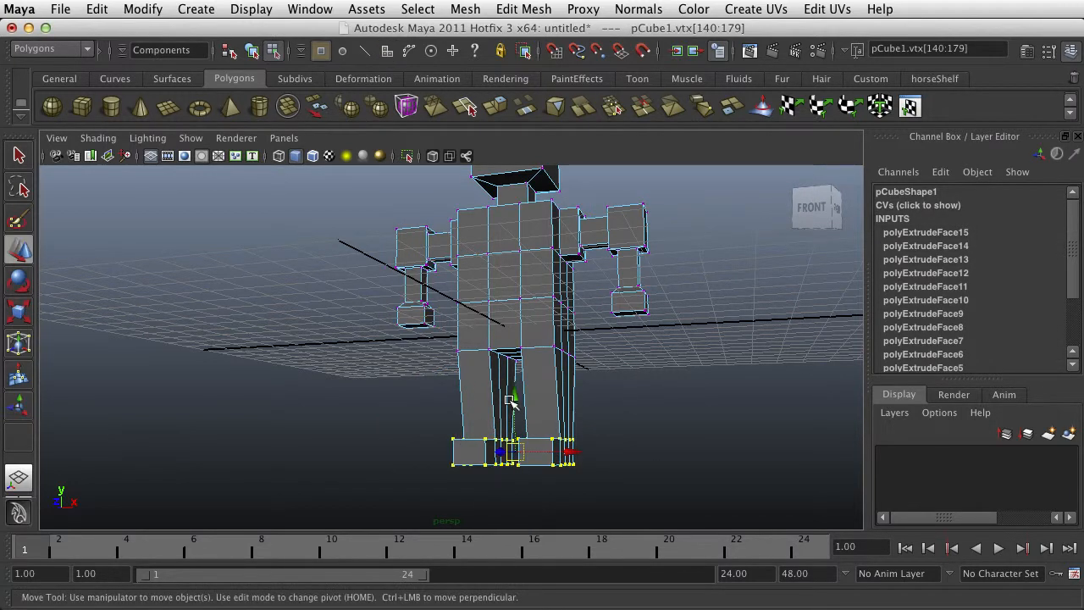
drag(512, 398, 515, 424)
Select the horizontal row of vertices around the lower torso and scale it outward in X and Z to widen the hips
alt+drag(586, 376, 589, 319)
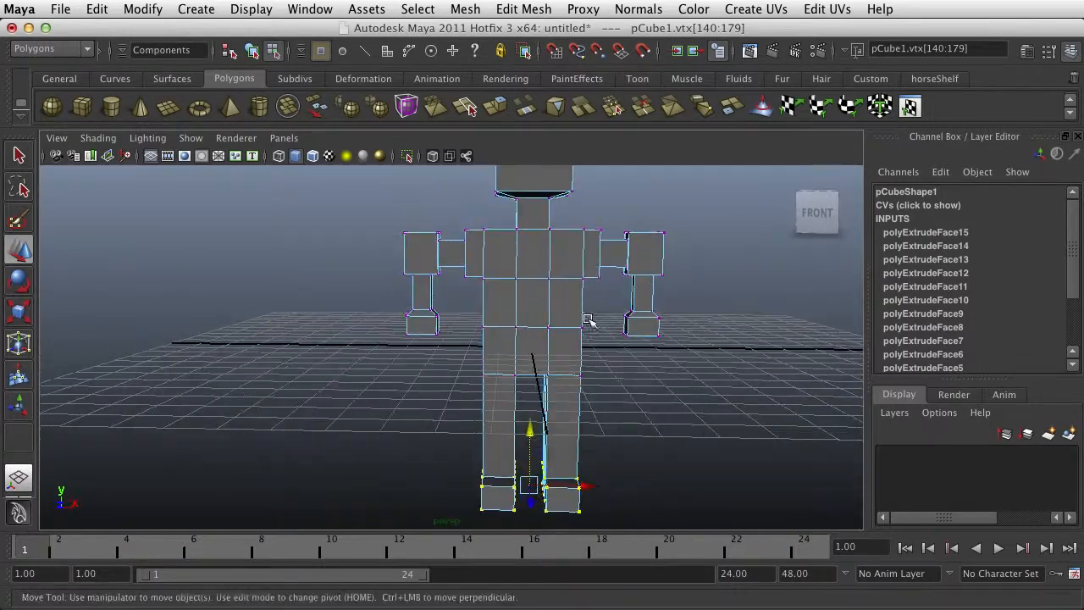
drag(484, 353, 474, 353)
key(r)
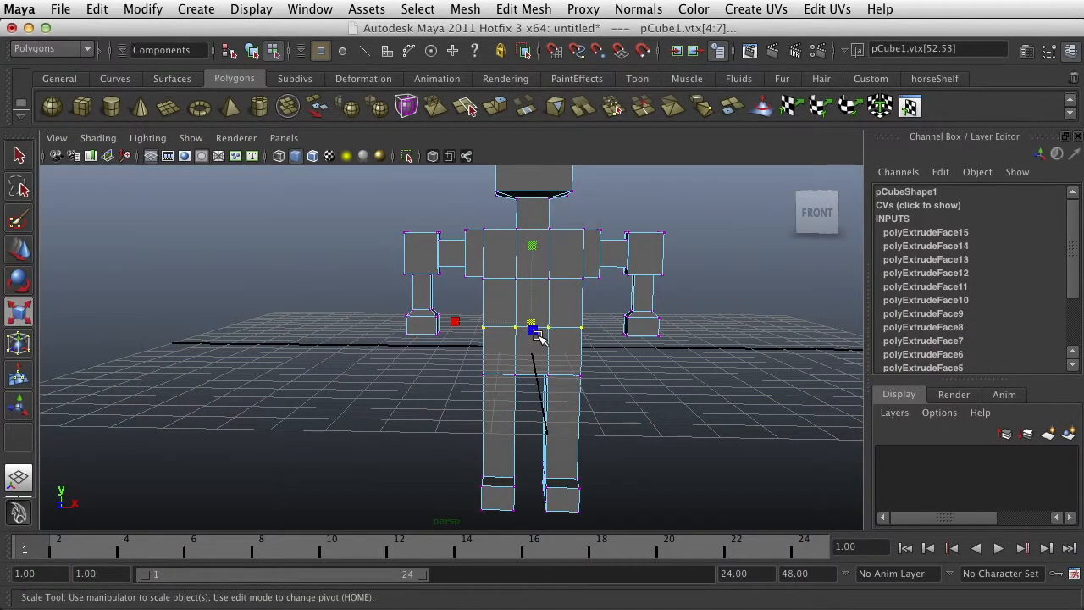
alt+drag(547, 356, 552, 371)
drag(533, 326, 538, 326)
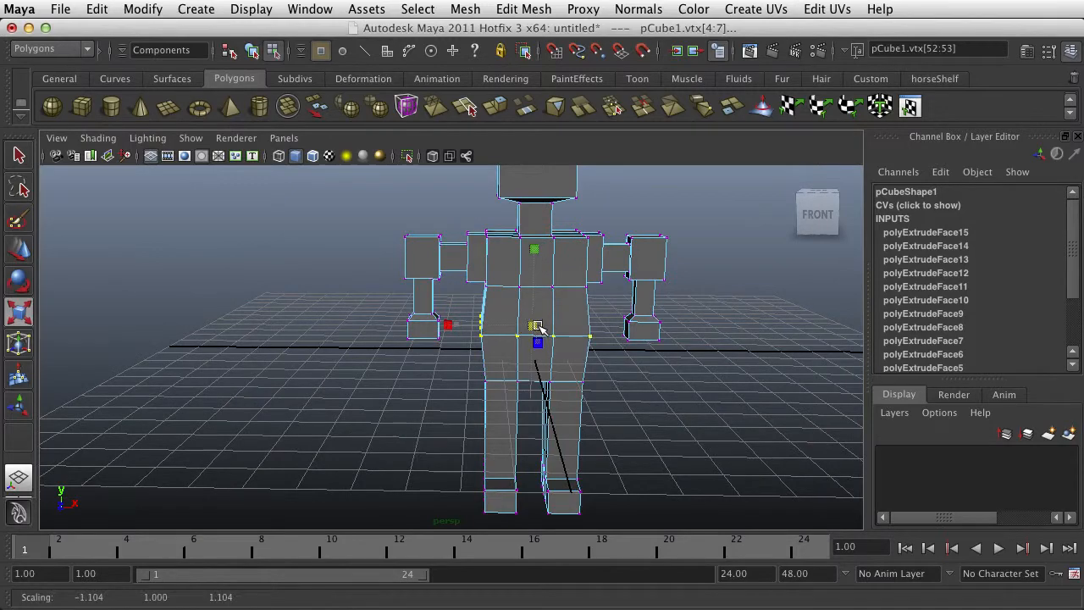
alt+drag(590, 349, 662, 366)
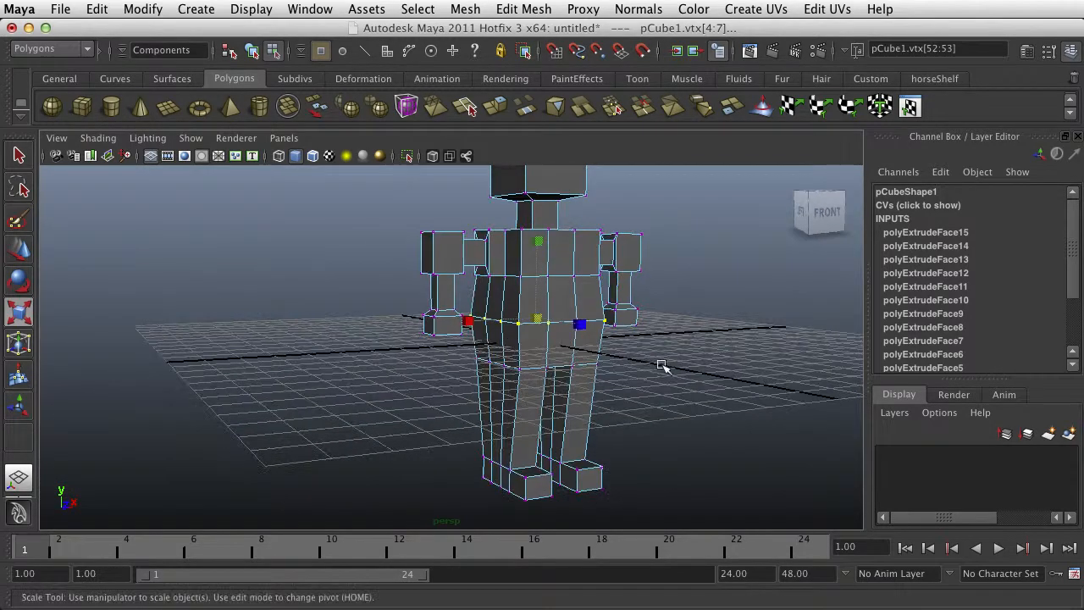
Select all the vertices of both hands and move them straight down to lengthen the forearms
right_drag(540, 350, 606, 320)
alt+drag(606, 320, 525, 345)
click(599, 332)
right_drag(601, 336, 506, 335)
drag(622, 334, 562, 356)
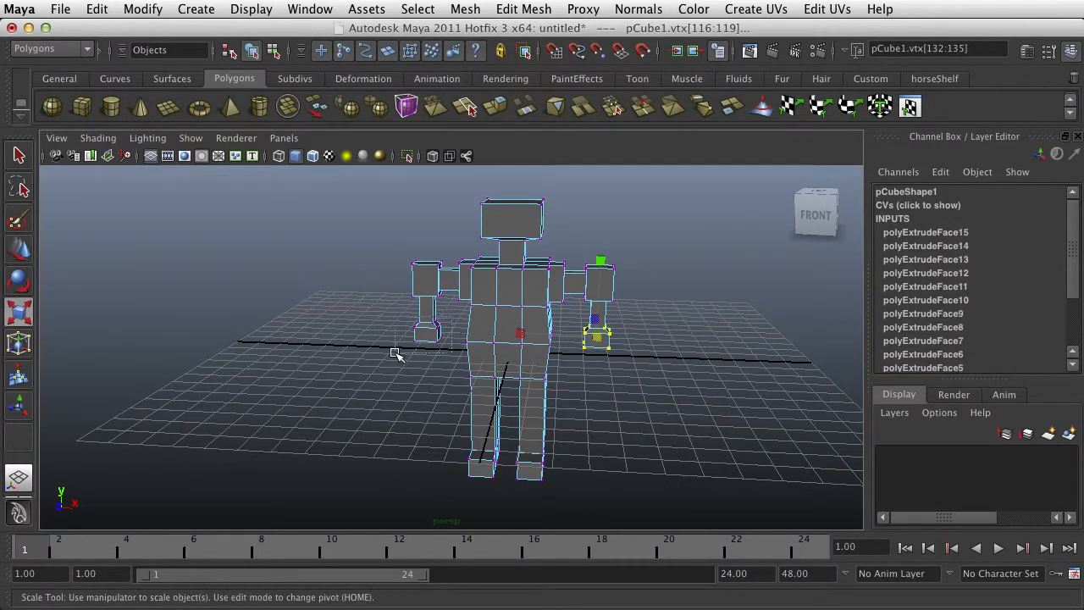
shift+drag(395, 354, 445, 315)
key(w)
drag(511, 283, 511, 301)
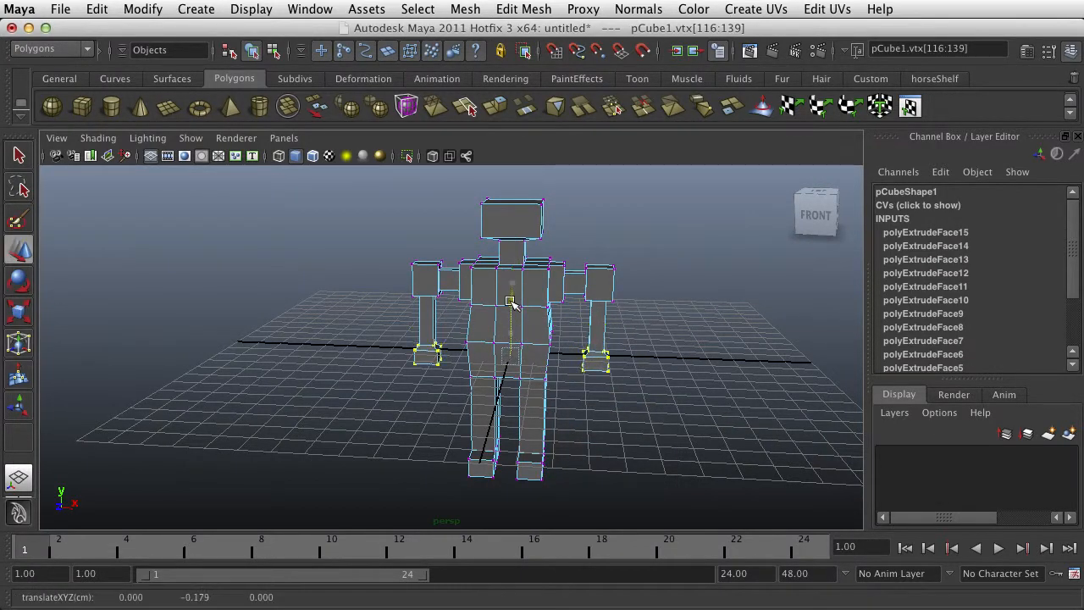
click(694, 297)
Duplicate the whole character as an object and move the copy along X to Translate X 9.117
alt+drag(694, 296, 542, 320)
right_drag(537, 317, 606, 305)
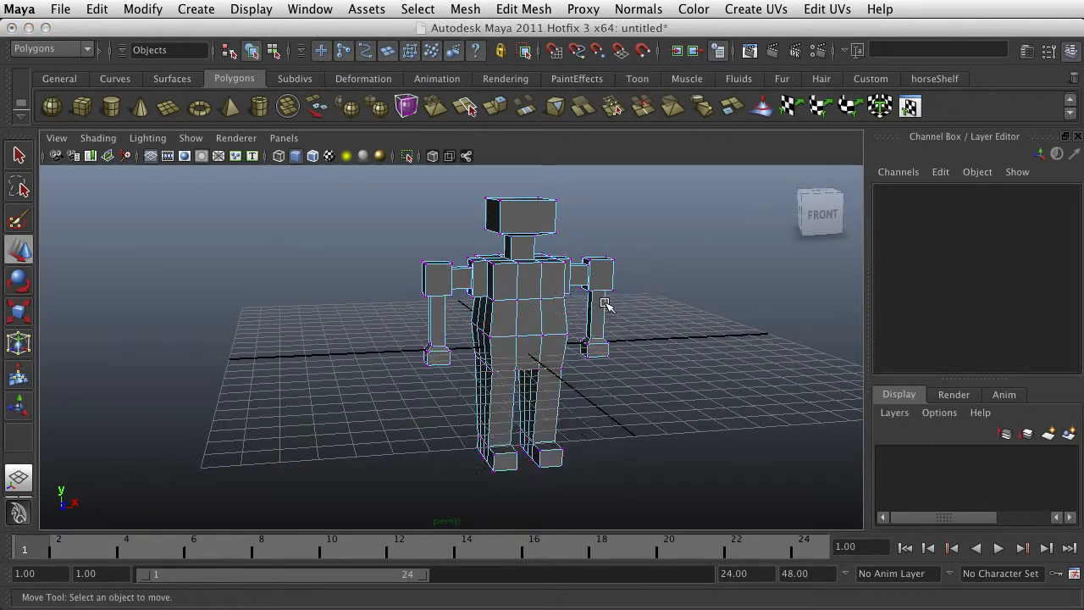
scroll(605, 303, up, 5)
alt+middle_drag(587, 310, 481, 281)
click(550, 287)
scroll(552, 289, down, 3)
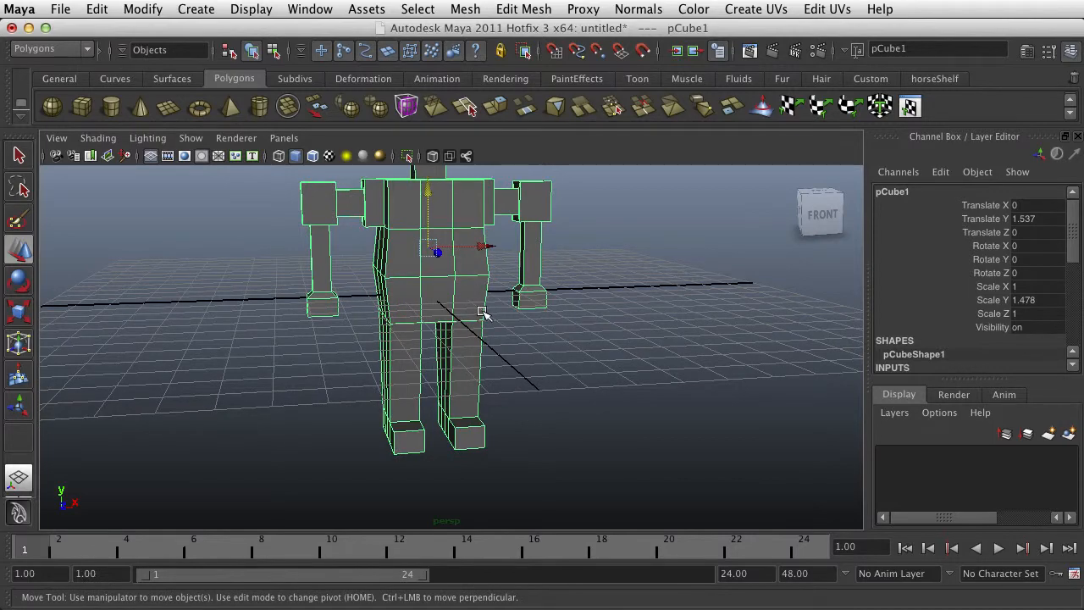
alt+drag(481, 316, 428, 334)
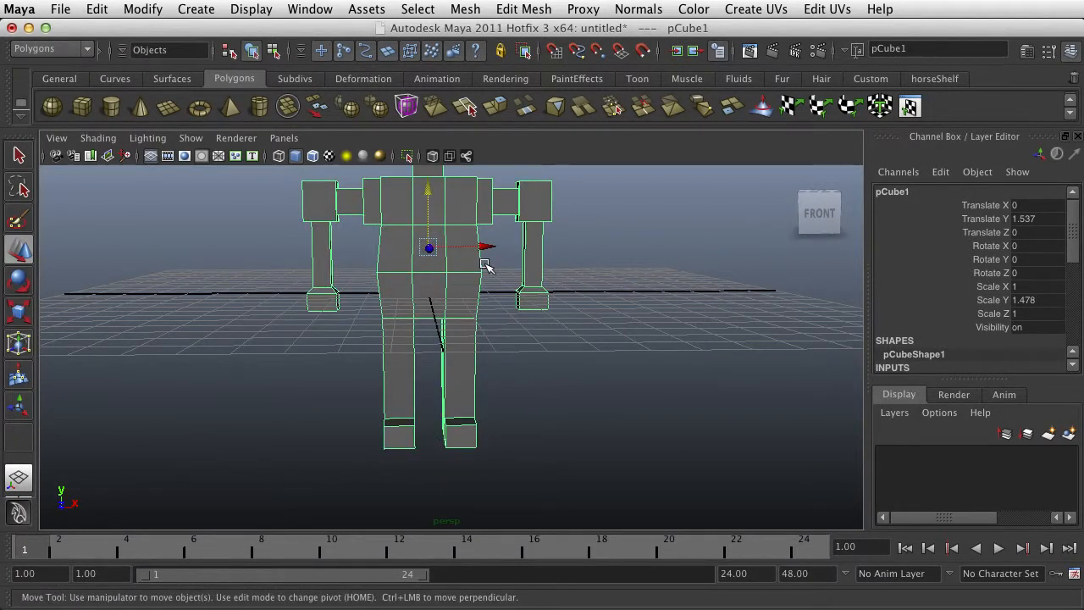
key(ctrl+d)
drag(483, 242, 709, 321)
alt+middle_drag(709, 322, 491, 320)
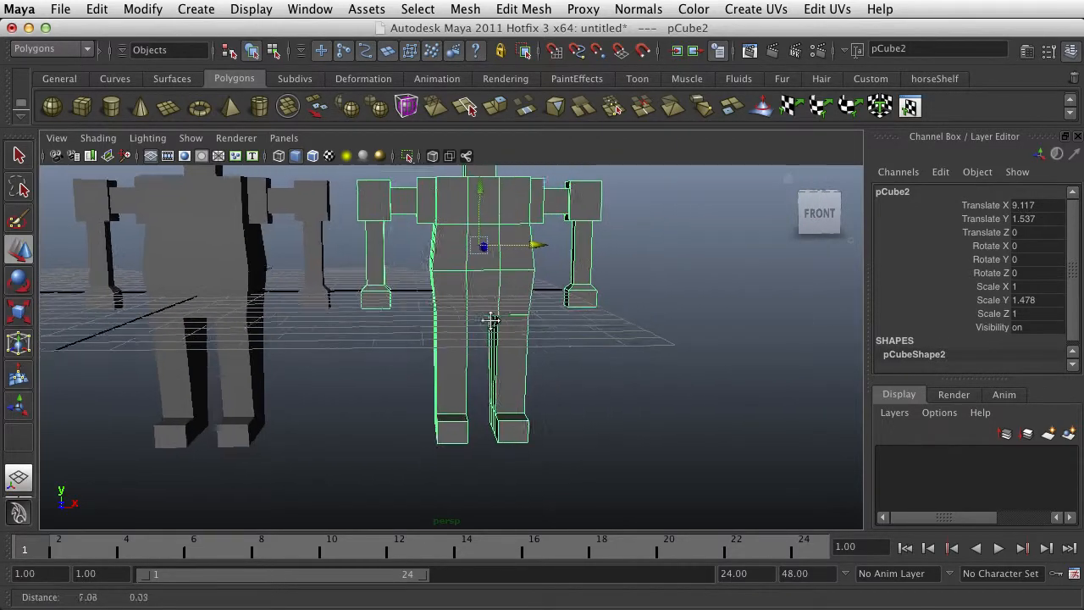
Insert three horizontal edge loops across each leg of the duplicated character with the Insert Edge Loop Tool
click(523, 8)
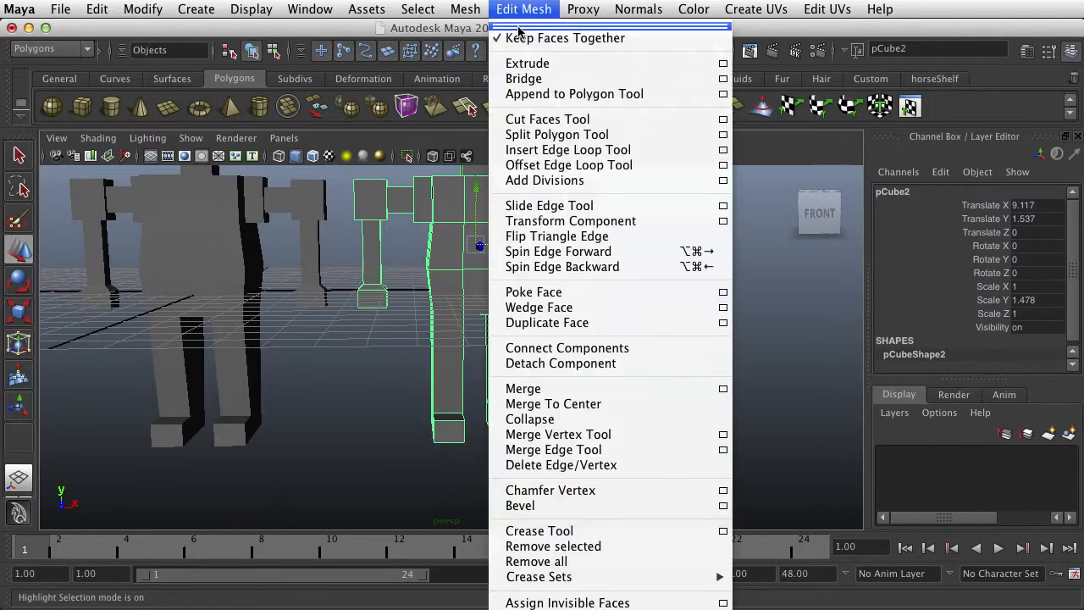
click(566, 150)
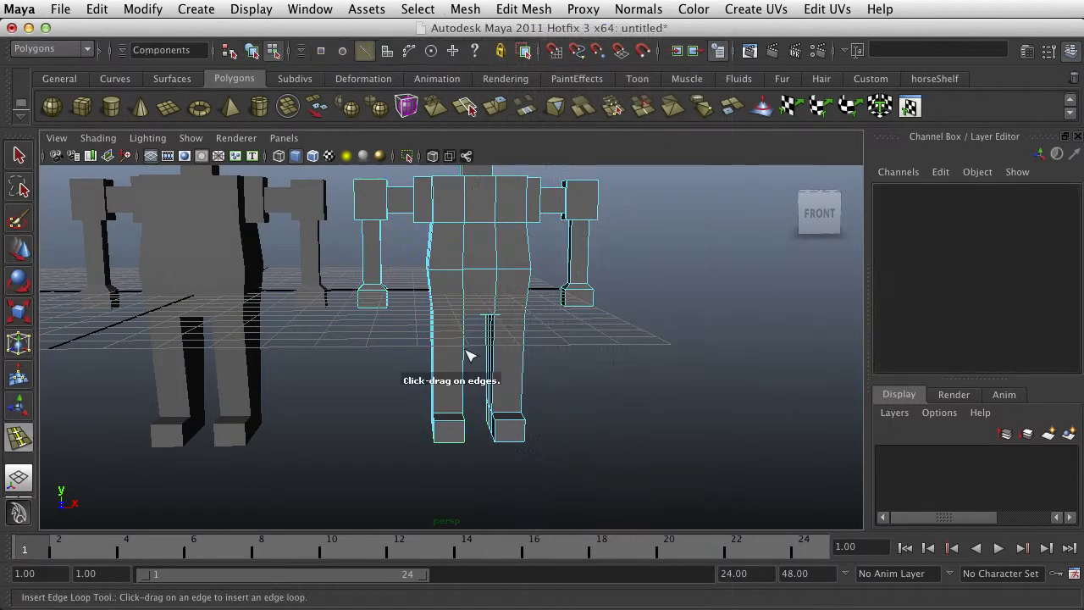
drag(499, 338, 497, 382)
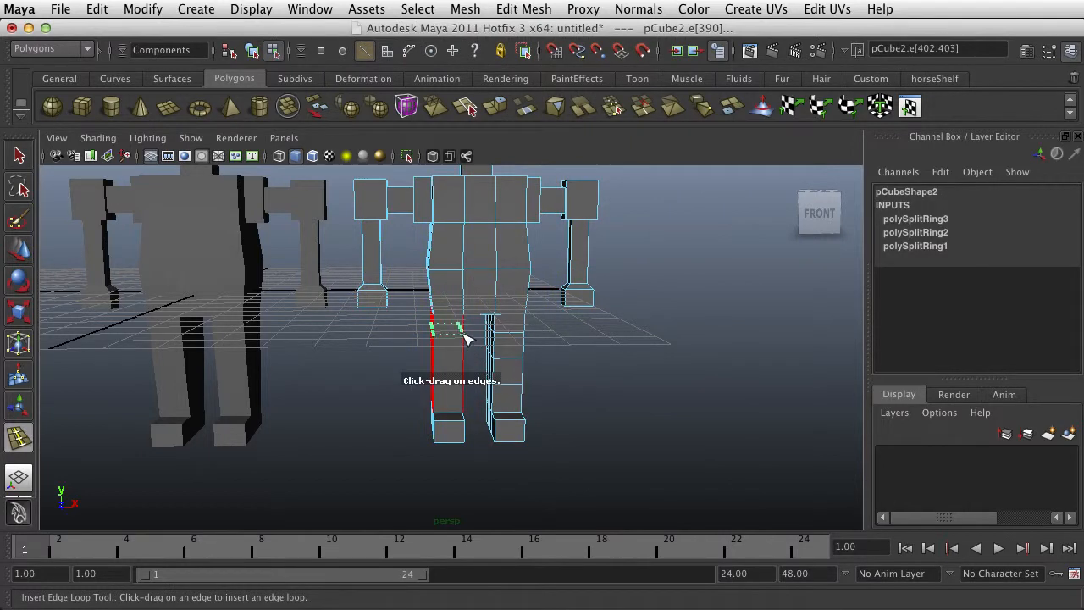
mouse_move(466, 339)
mouse_down()
mouse_move(470, 383)
mouse_move(467, 335)
mouse_up()
Insert horizontal edge loops around the copy's hips and waist, and one running through the chest and shoulders
drag(441, 297, 434, 289)
click(434, 246)
drag(391, 204, 388, 201)
Insert two horizontal edge loops around each of the copy's forearms
click(381, 240)
click(381, 260)
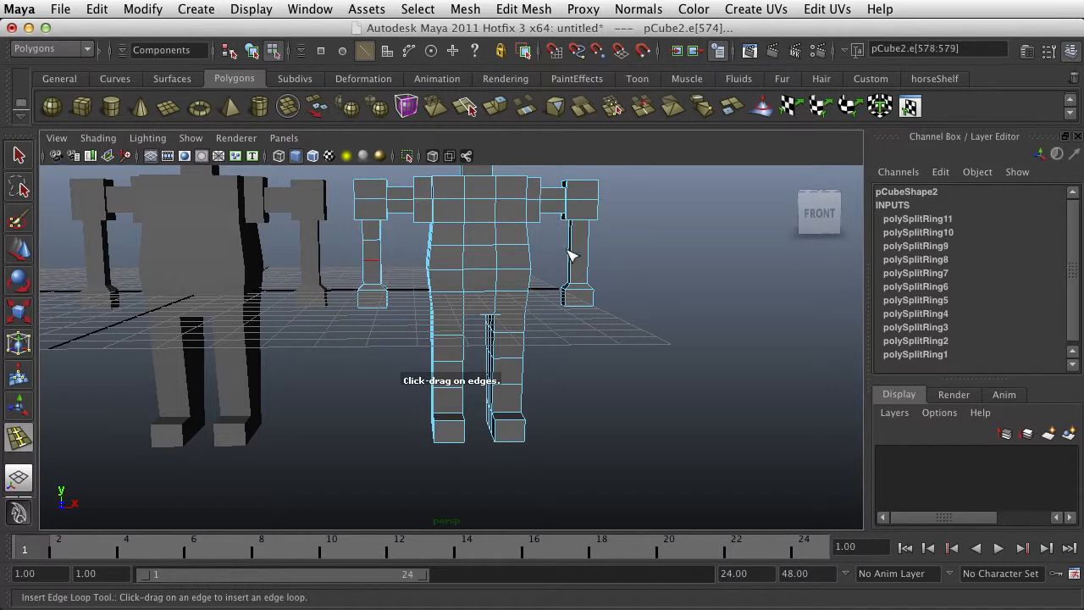
click(573, 243)
click(575, 258)
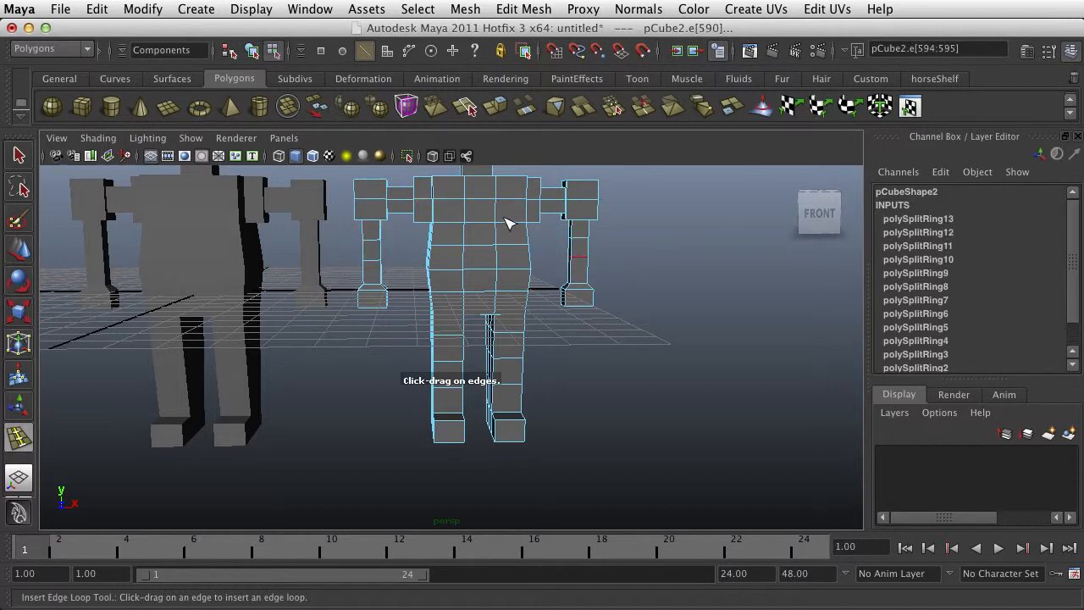
Insert one horizontal edge loop around the copy's neck and two around its head
alt+drag(495, 217, 502, 271)
click(480, 227)
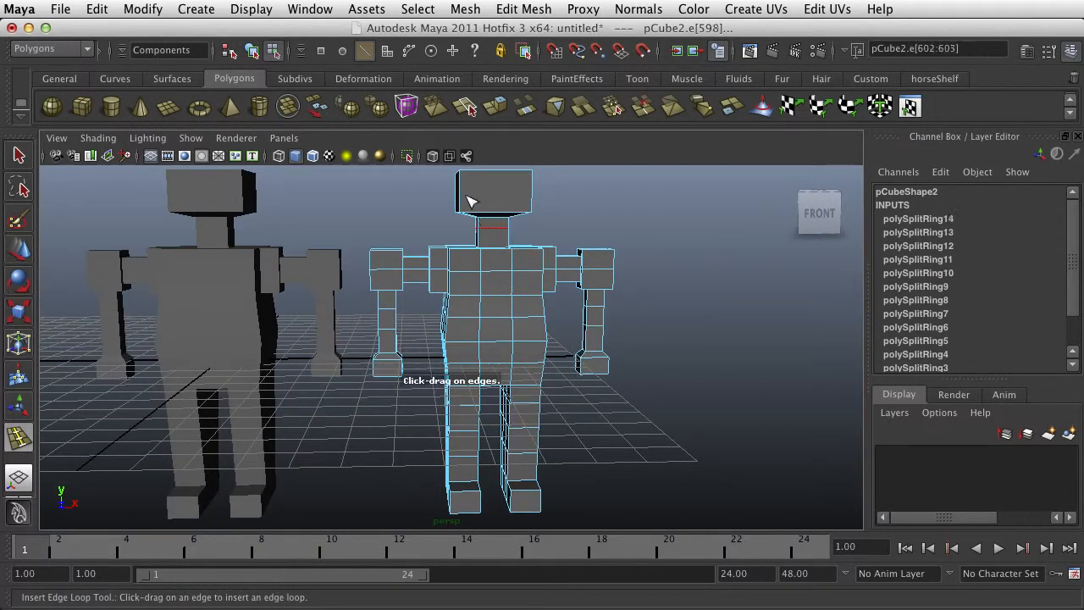
click(461, 184)
click(462, 194)
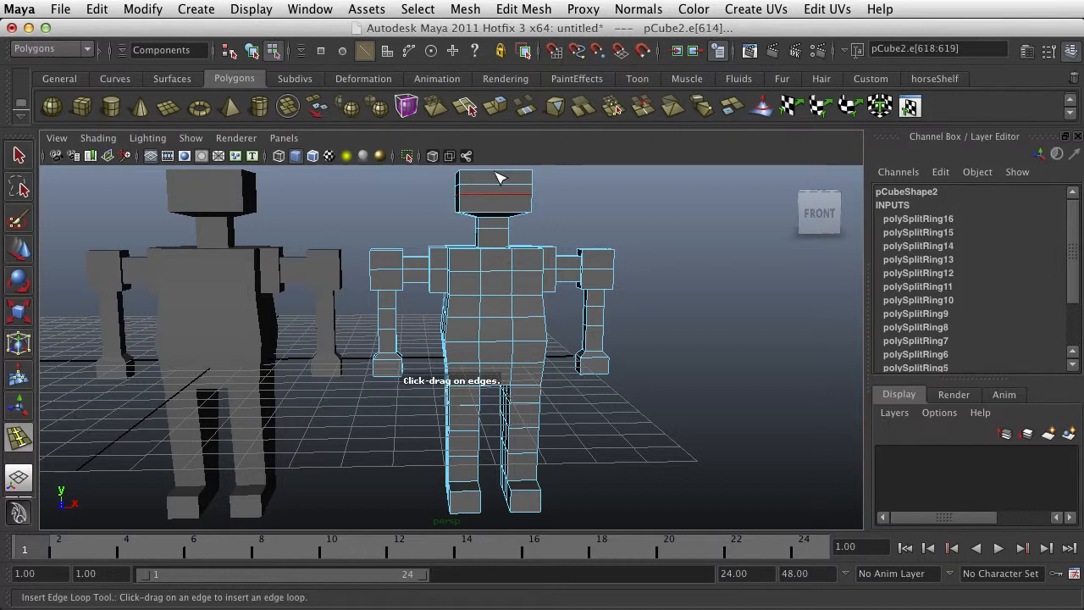
Insert vertical edge loops down the copy's body centre, both arms, both upper-arm connectors, and each side of the torso and legs
click(496, 184)
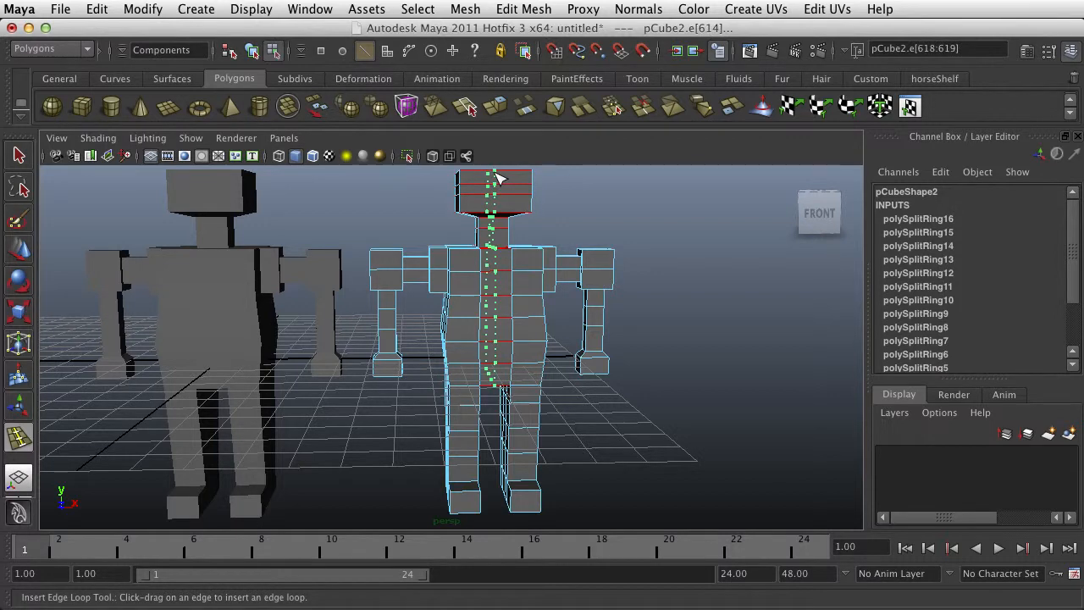
click(390, 257)
click(598, 253)
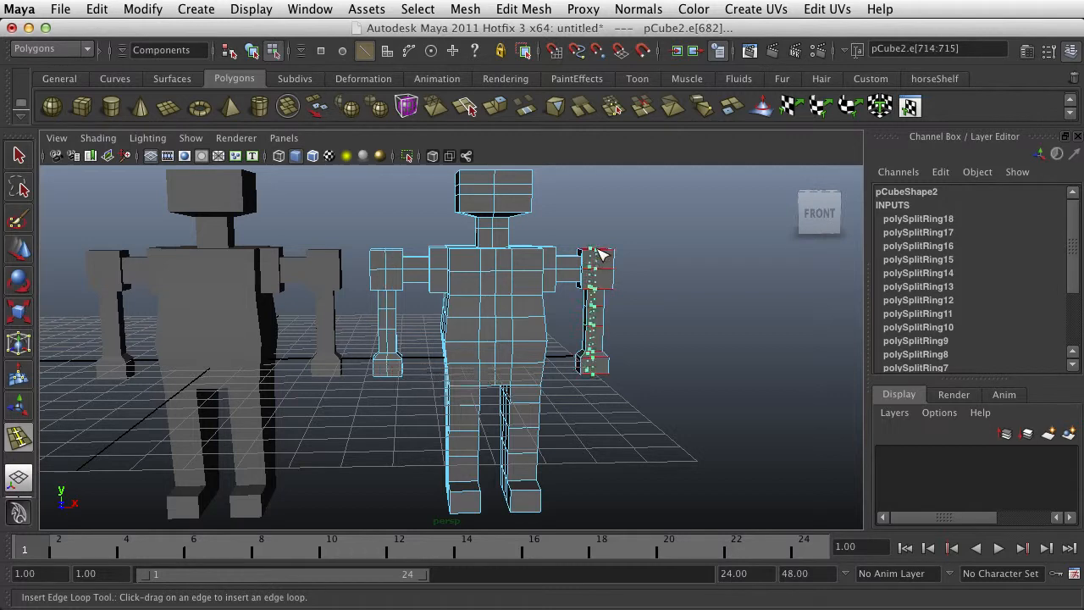
click(421, 263)
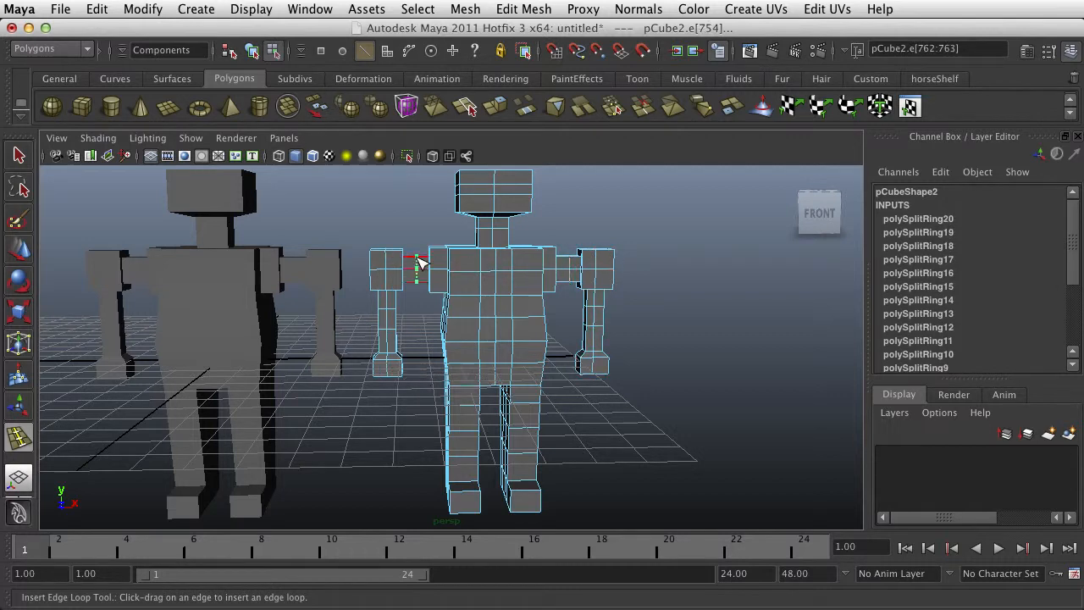
click(464, 250)
click(526, 248)
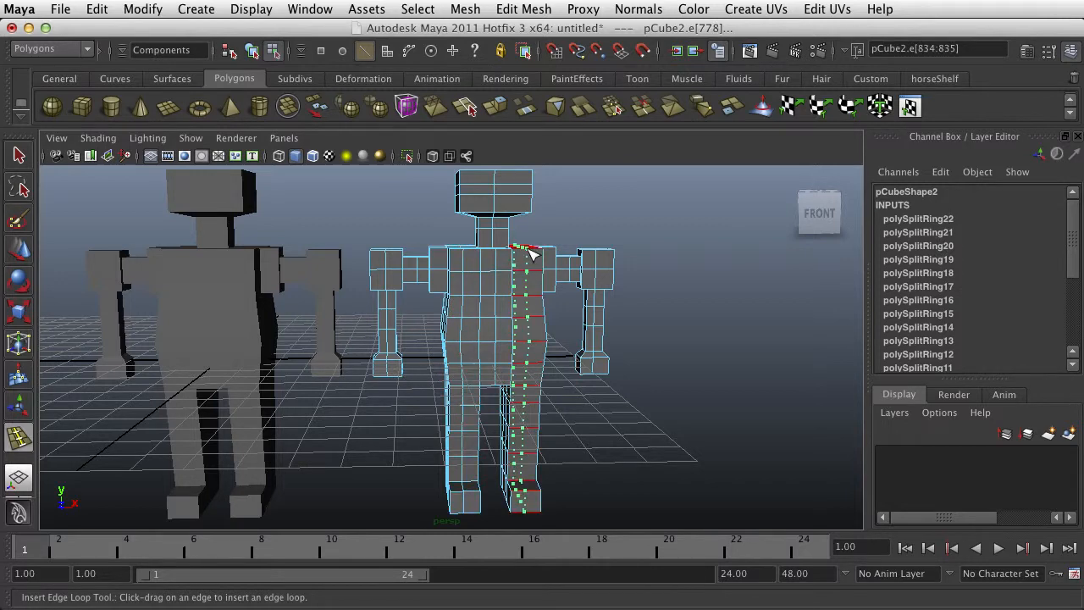
key(q)
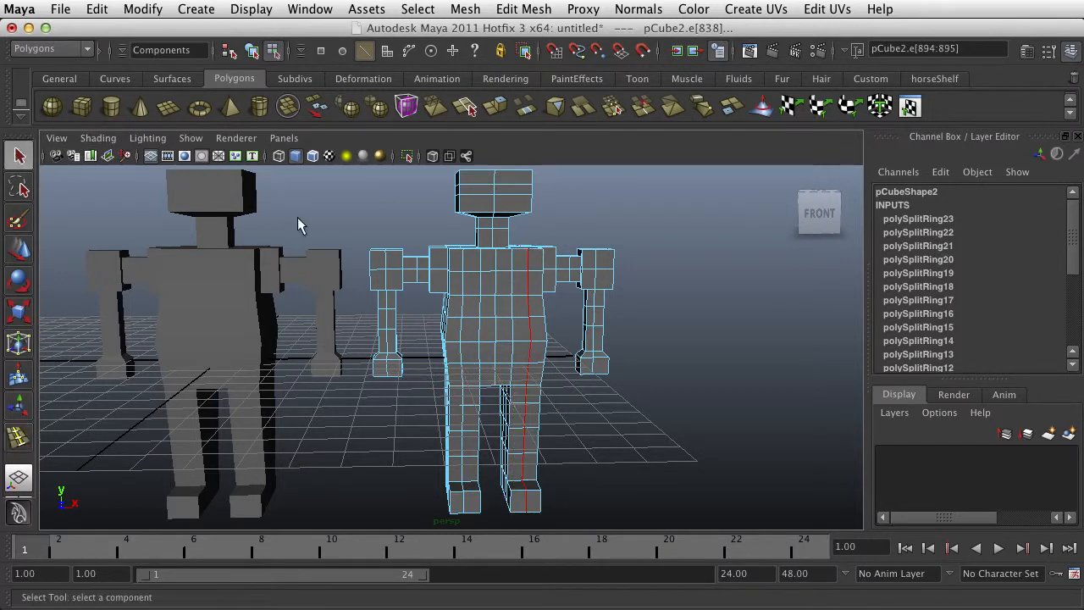
Return to object mode and compare the wireframe density of the original character with the subdivided copy
right_drag(460, 271, 527, 243)
scroll(448, 271, down, 4)
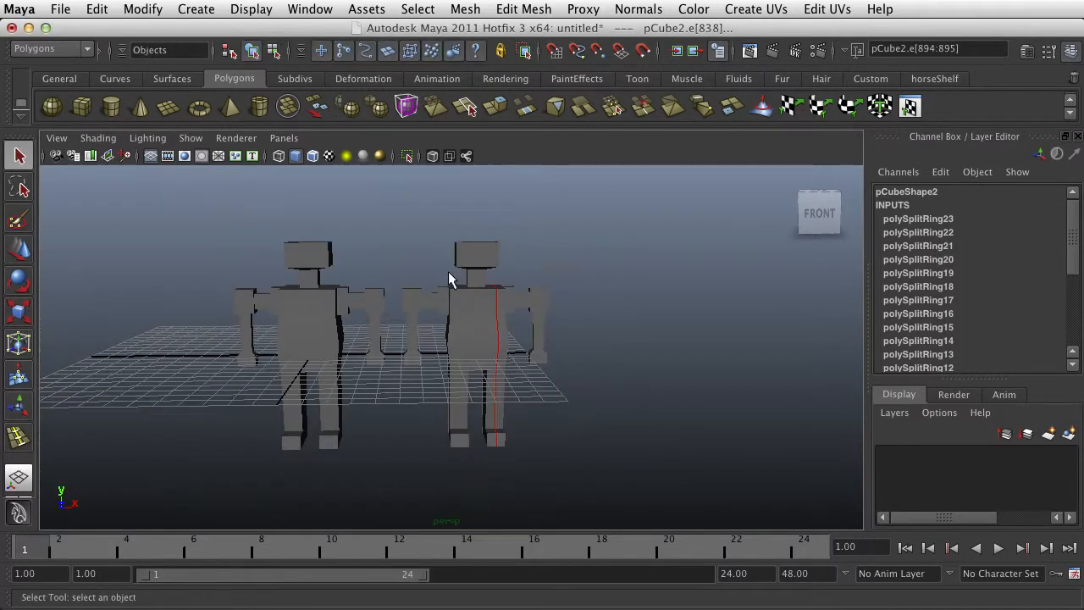
scroll(307, 303, up, 4)
click(256, 310)
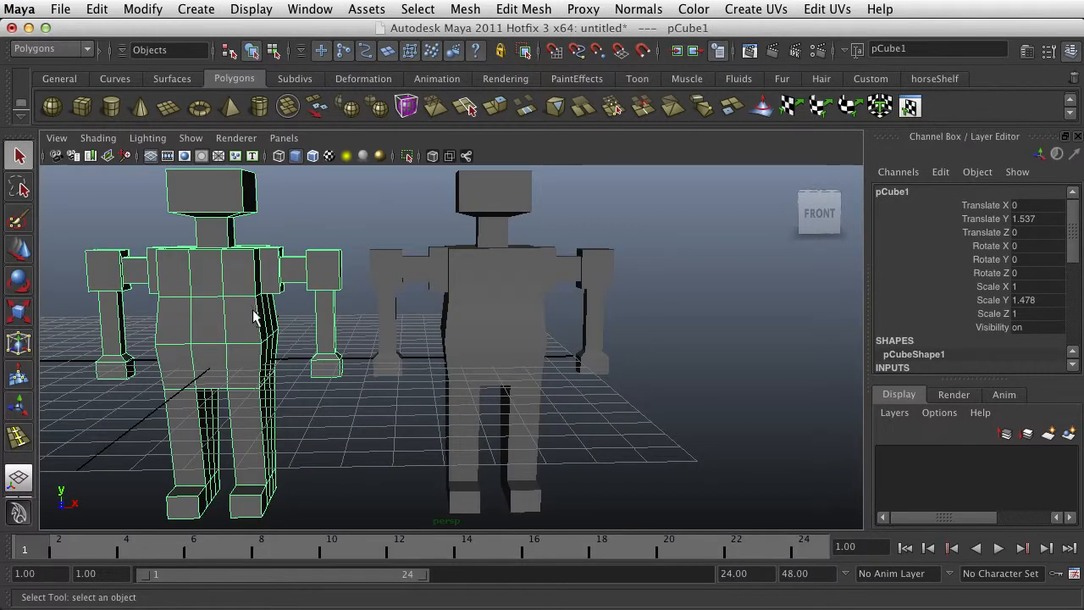
scroll(282, 310, down, 2)
click(534, 328)
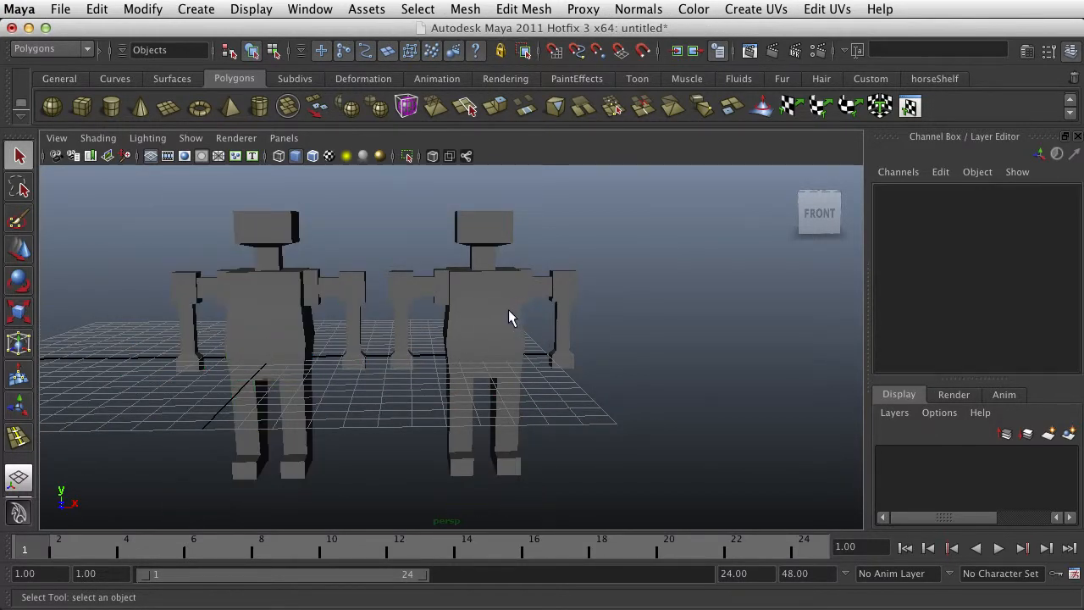
click(534, 282)
scroll(508, 379, up, 3)
scroll(512, 364, down, 3)
alt+drag(512, 353, 481, 336)
scroll(480, 343, down, 4)
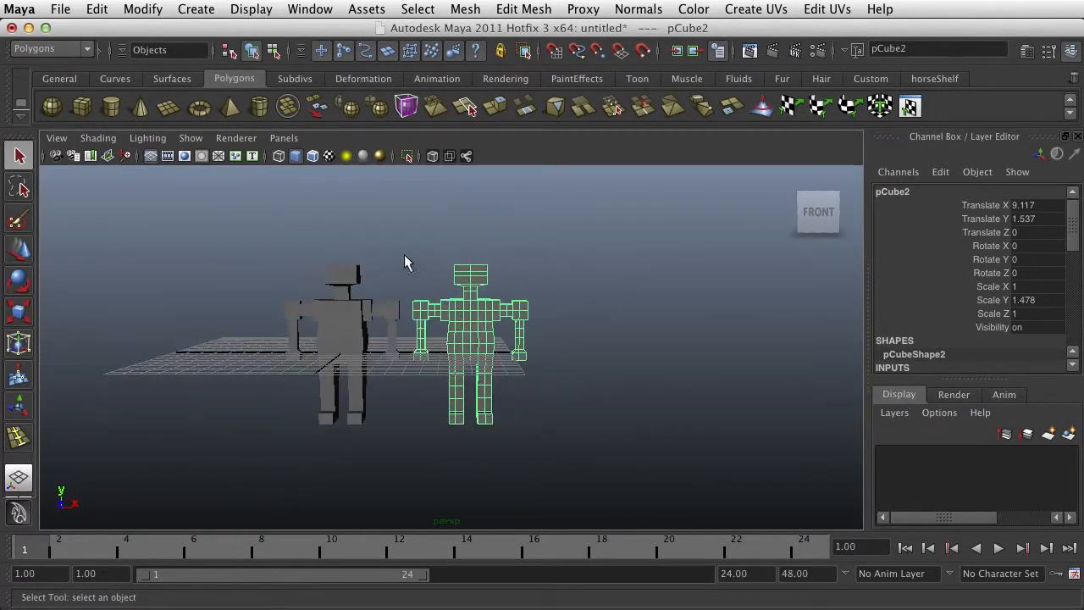
Select both characters and move them up together to Translate Y 6.533 so they stand above the grid
drag(266, 441, 266, 441)
key(w)
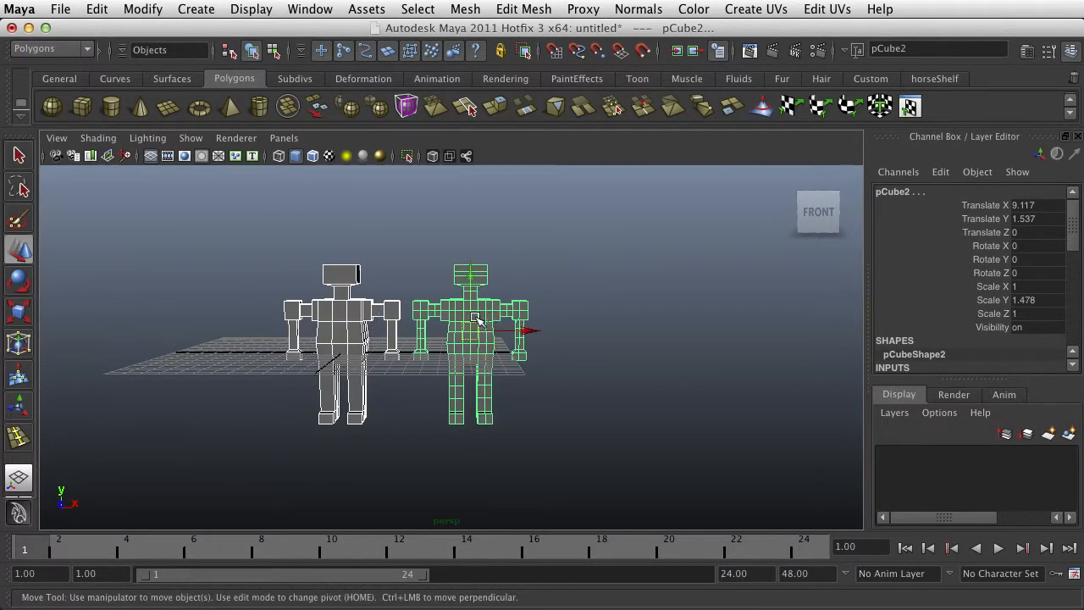
click(475, 260)
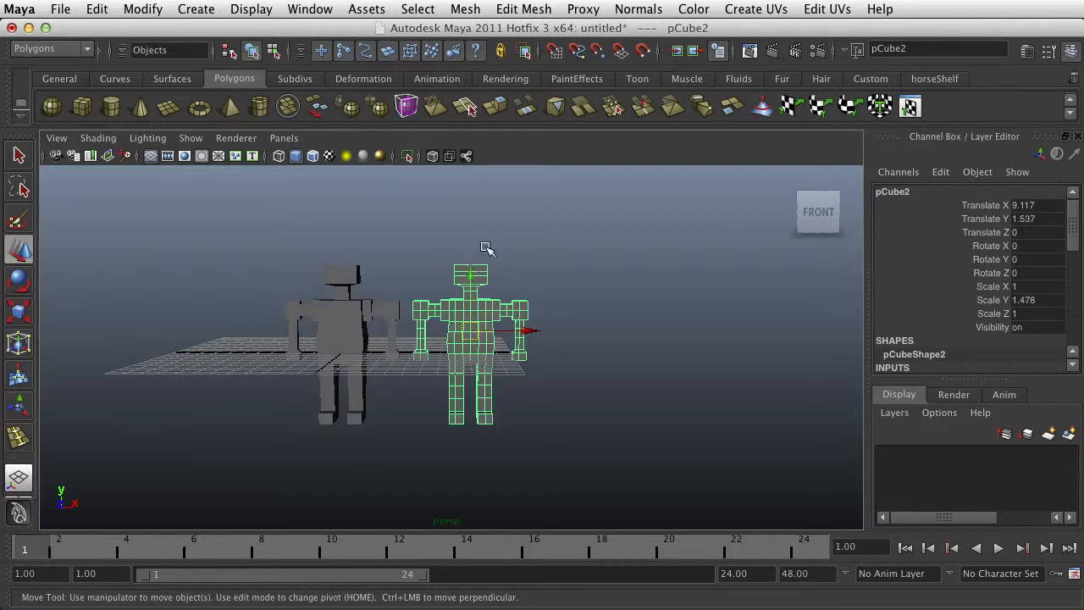
drag(290, 459, 290, 459)
drag(472, 281, 479, 210)
click(499, 362)
alt+drag(457, 364, 483, 387)
Select the subdivided copy, switch to the Animation toolset and open the Lattice deformer options
click(472, 277)
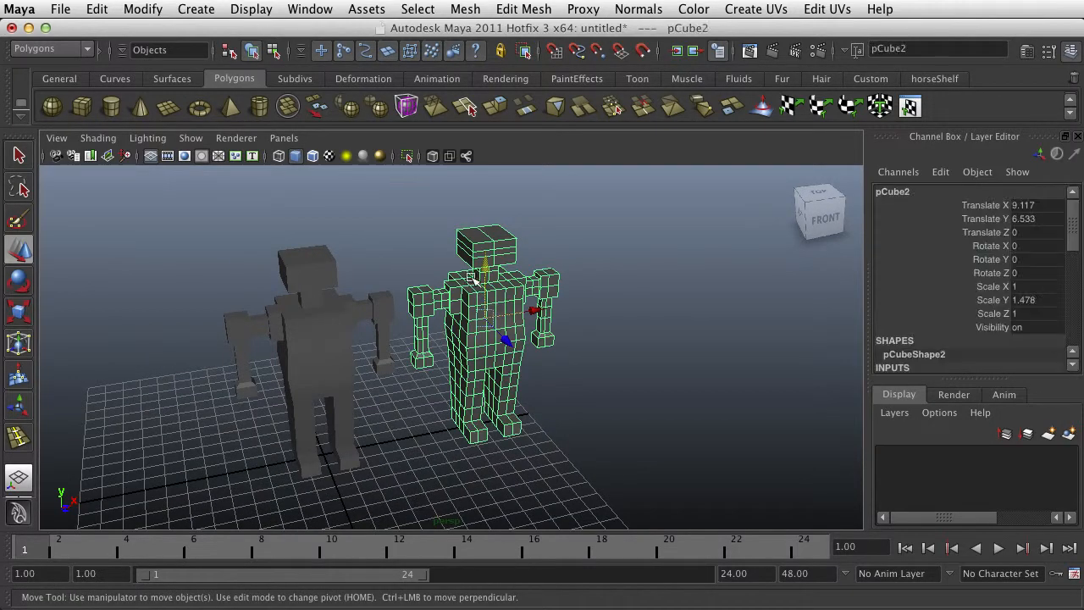
click(80, 48)
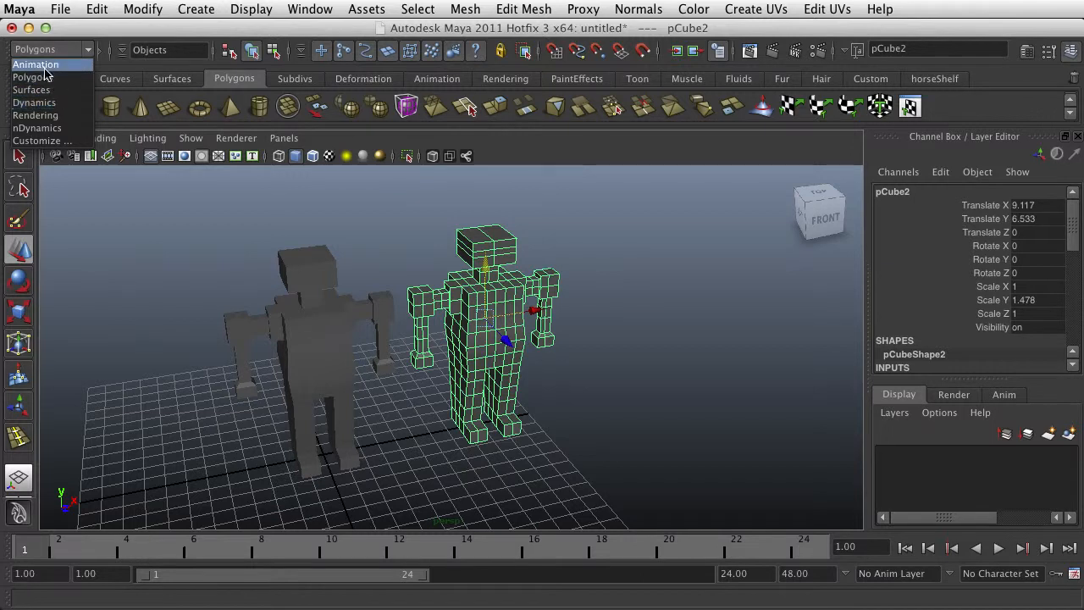
click(40, 65)
click(615, 10)
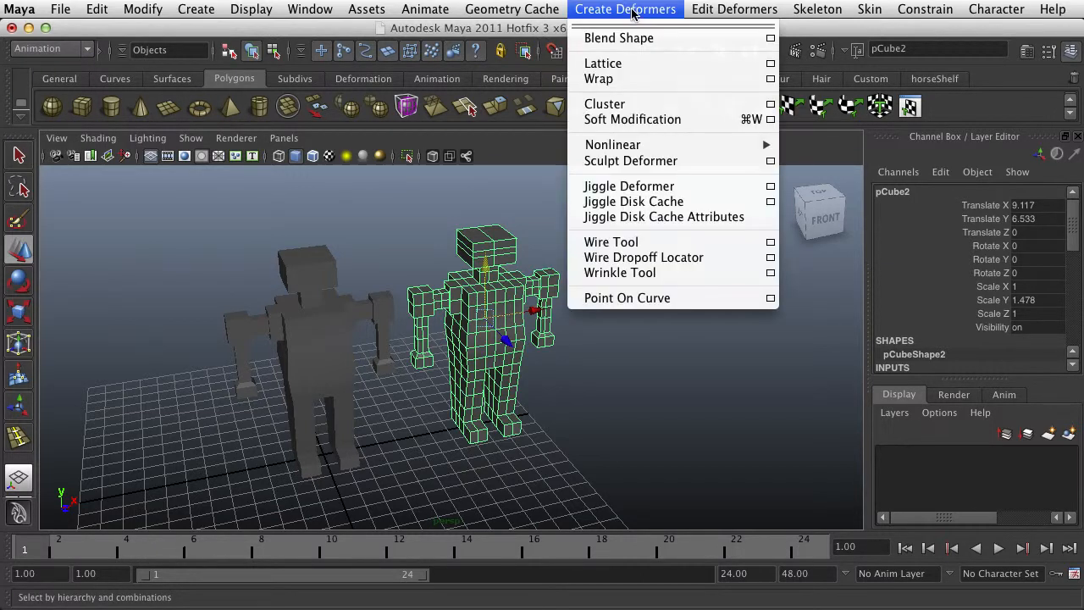
mouse_move(655, 151)
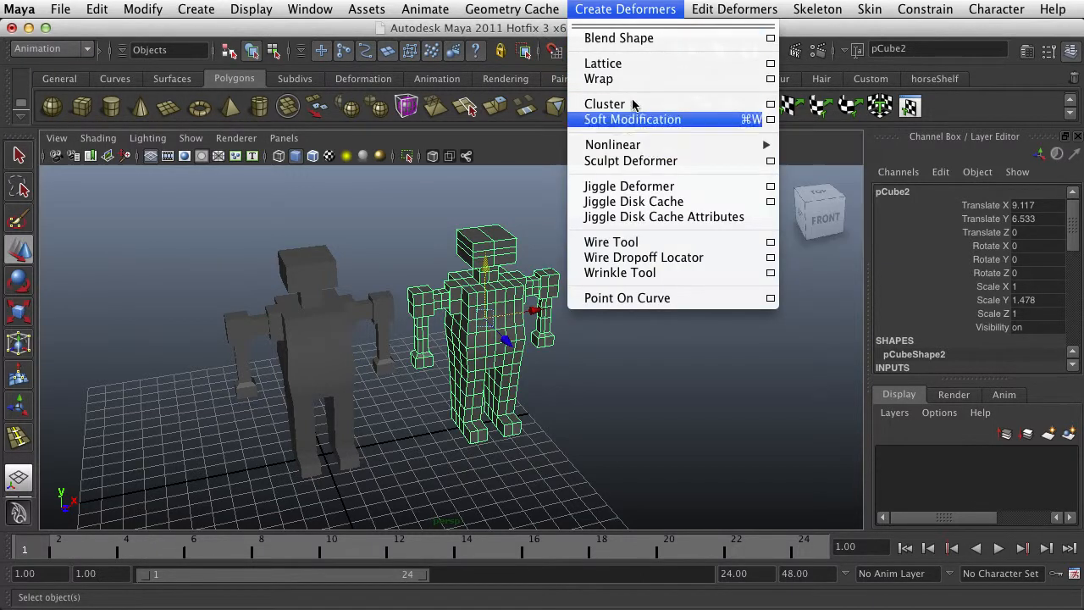
click(772, 65)
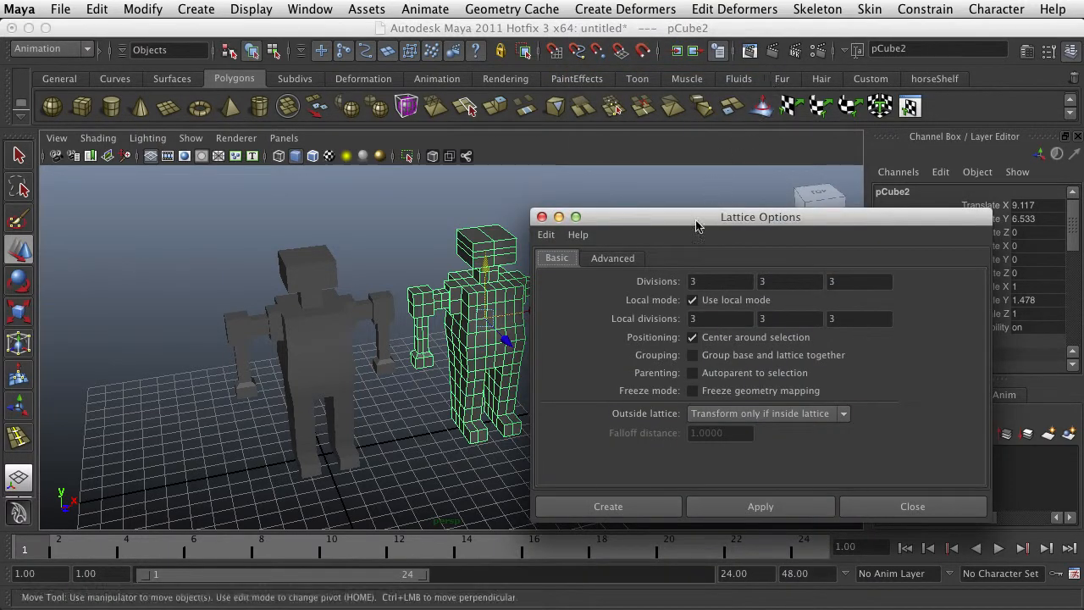
drag(665, 207, 836, 105)
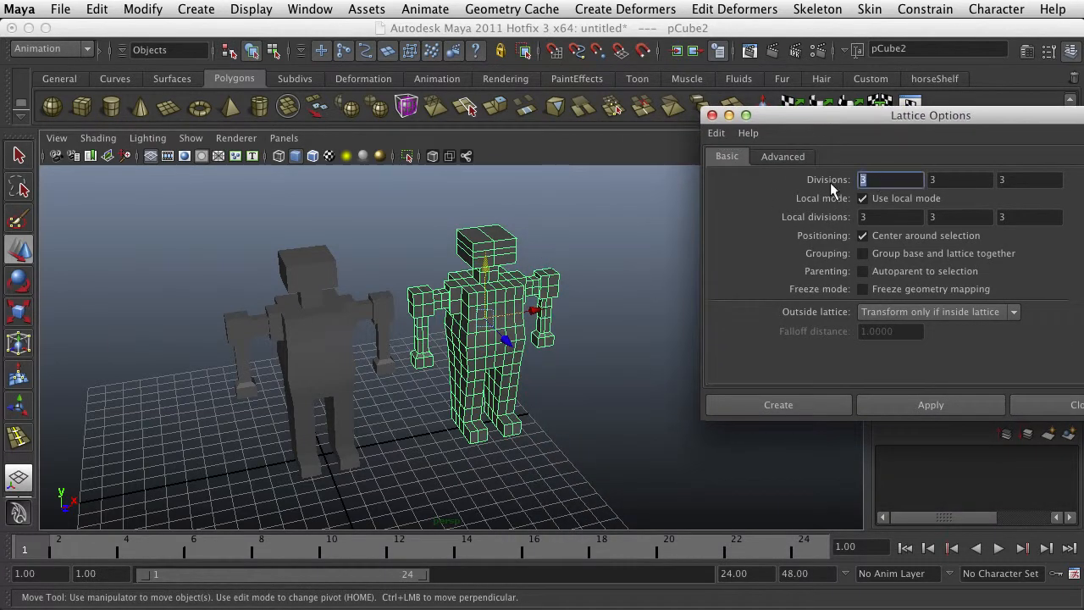
text(1)
click(954, 177)
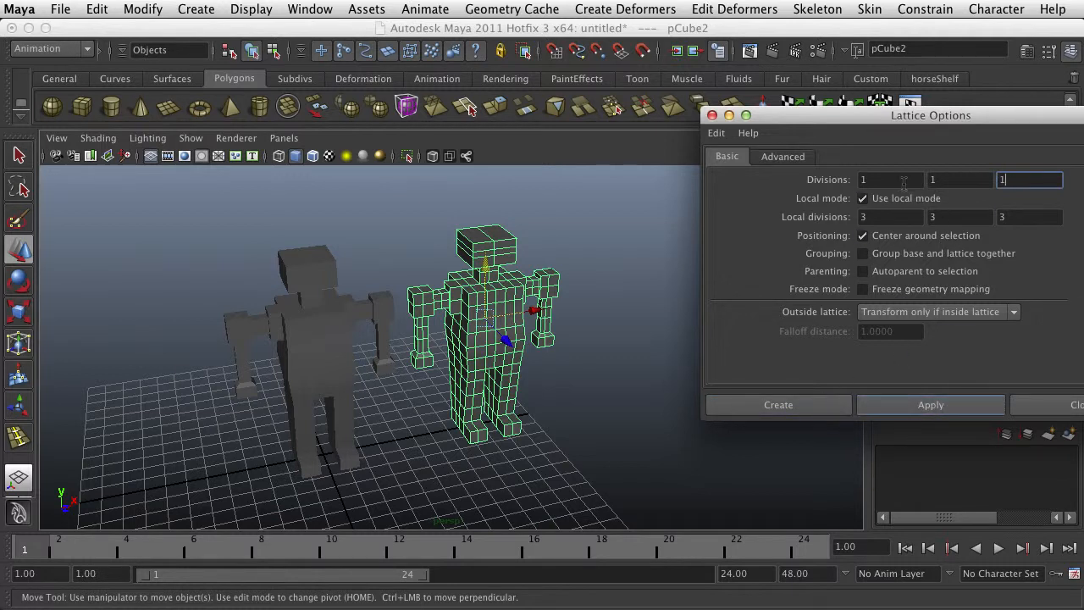
drag(899, 181, 850, 180)
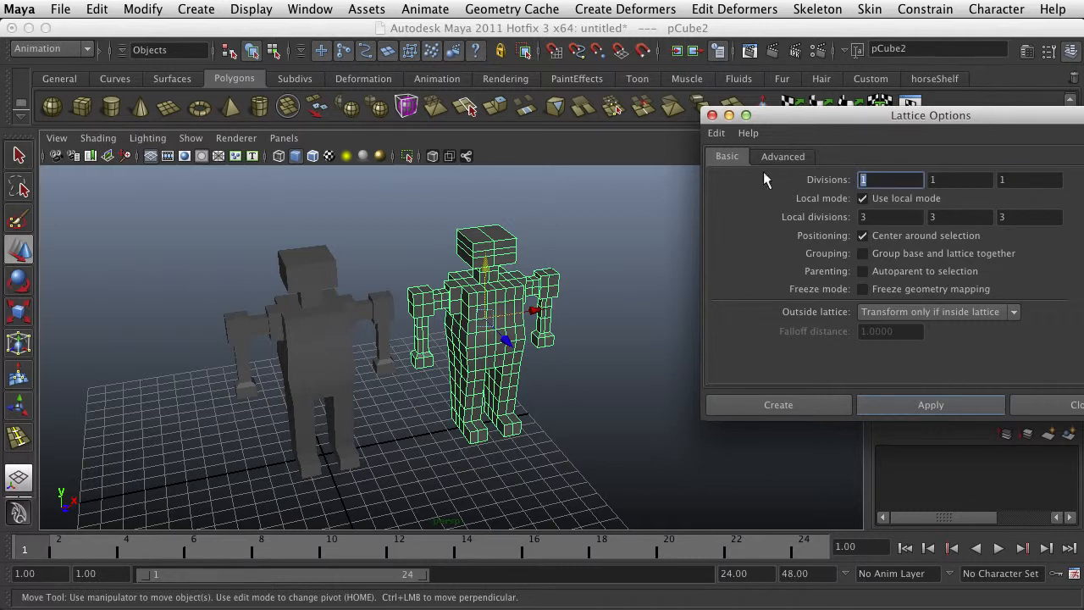
Reset the lattice options to their defaults and apply a lattice with 2, 5, 2 divisions to the subdivided copy
click(715, 133)
click(736, 167)
click(716, 132)
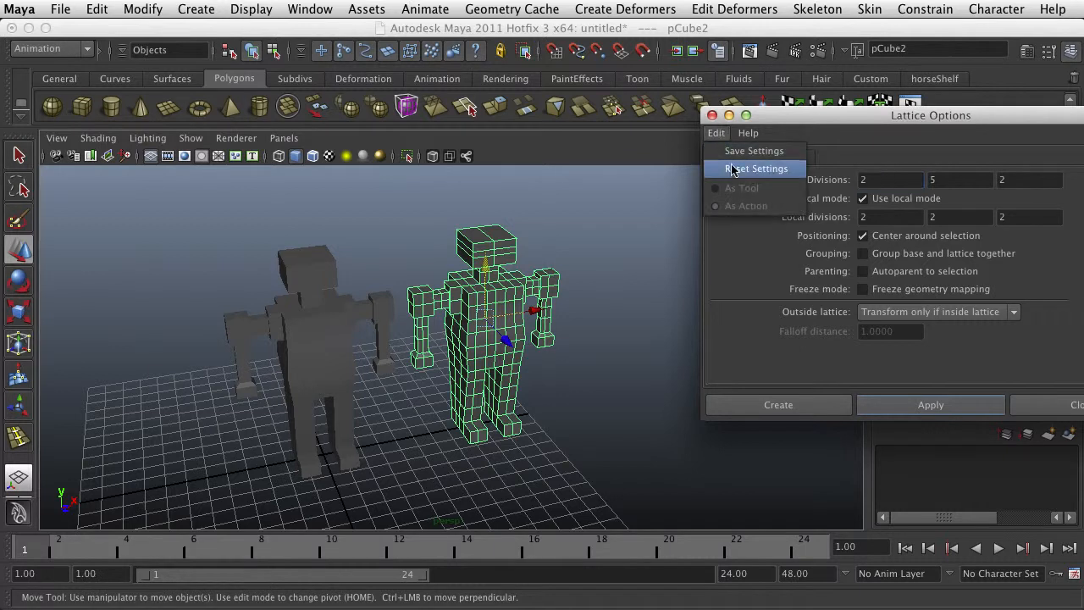
click(735, 167)
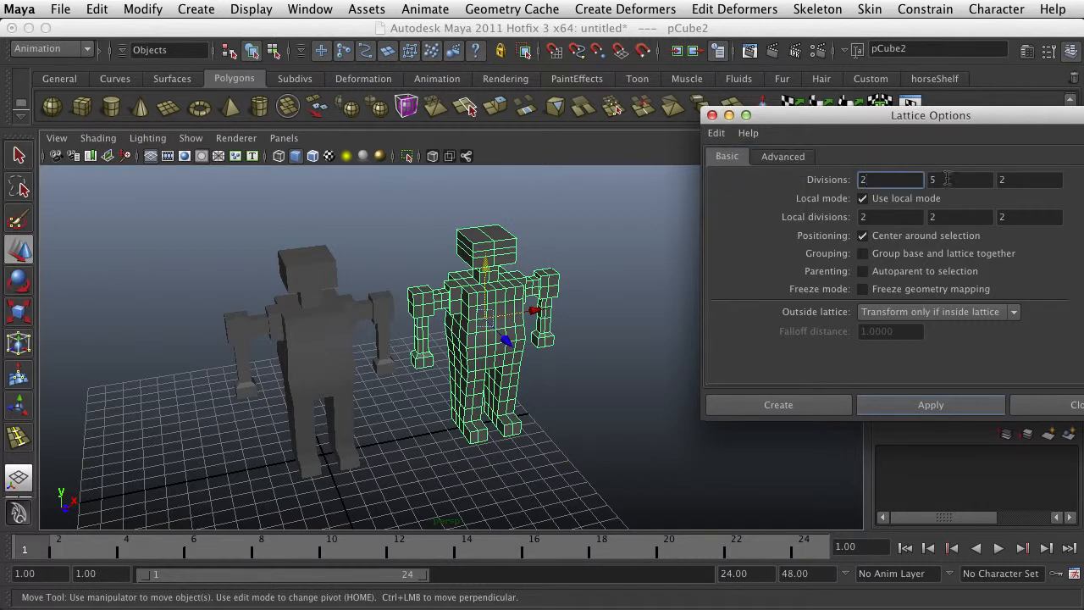
click(954, 406)
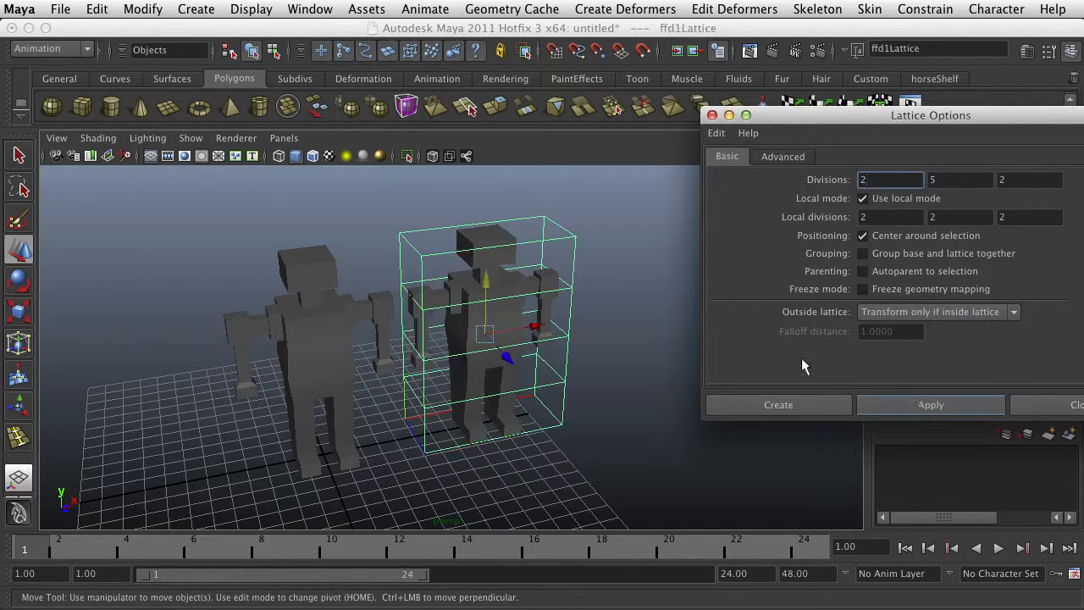
Switch the subdivided copy's lattice to lattice point editing and select the two top points on its outer side
alt+drag(616, 321, 594, 292)
alt+drag(568, 230, 476, 276)
right_click(455, 256)
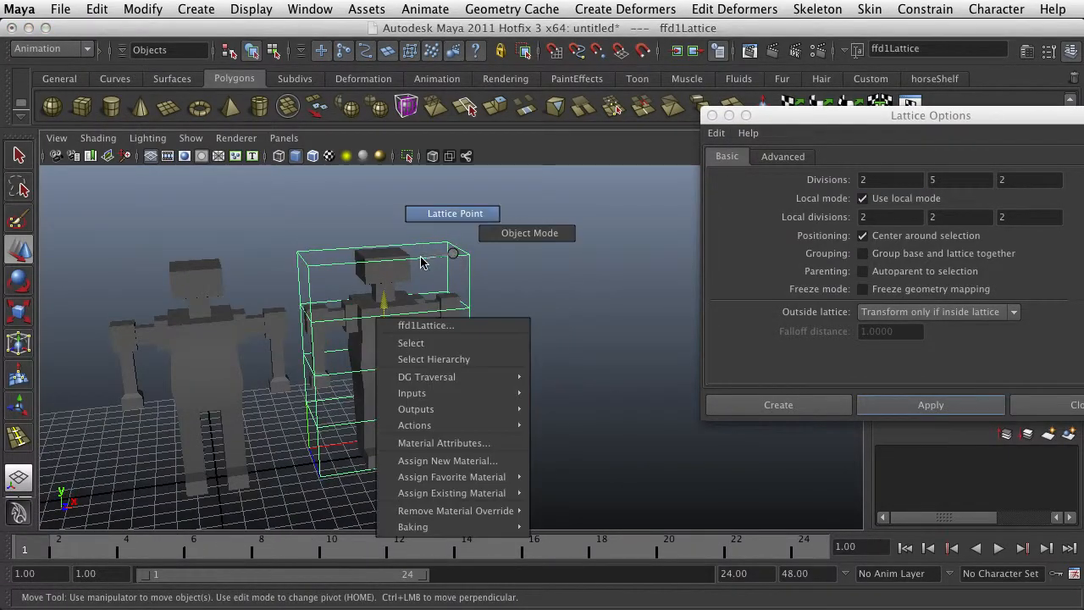
right_drag(449, 223, 449, 219)
drag(500, 220, 433, 306)
right_click(421, 240)
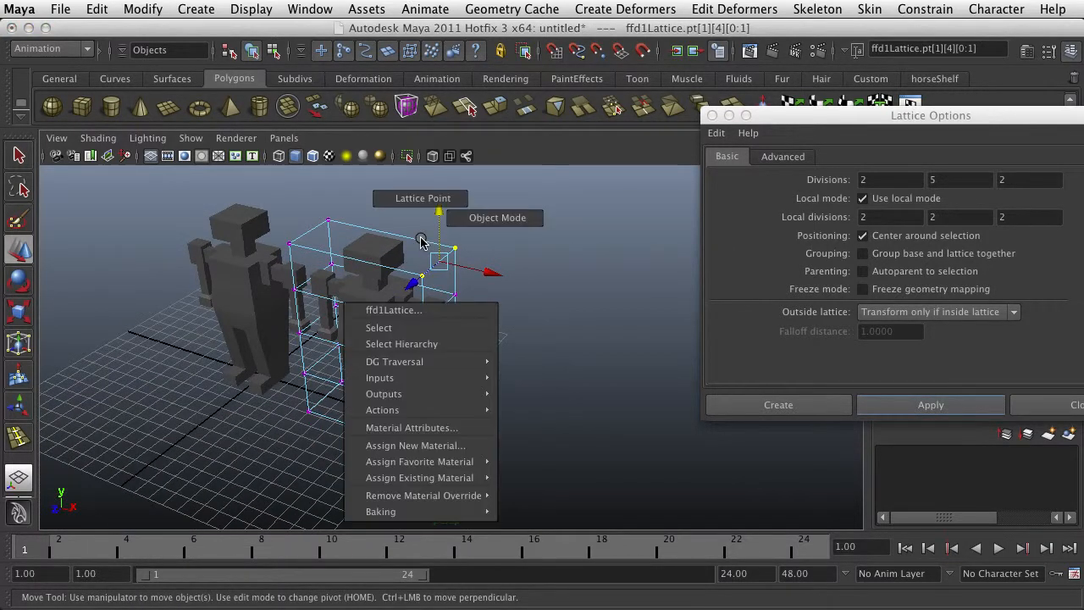
click(421, 201)
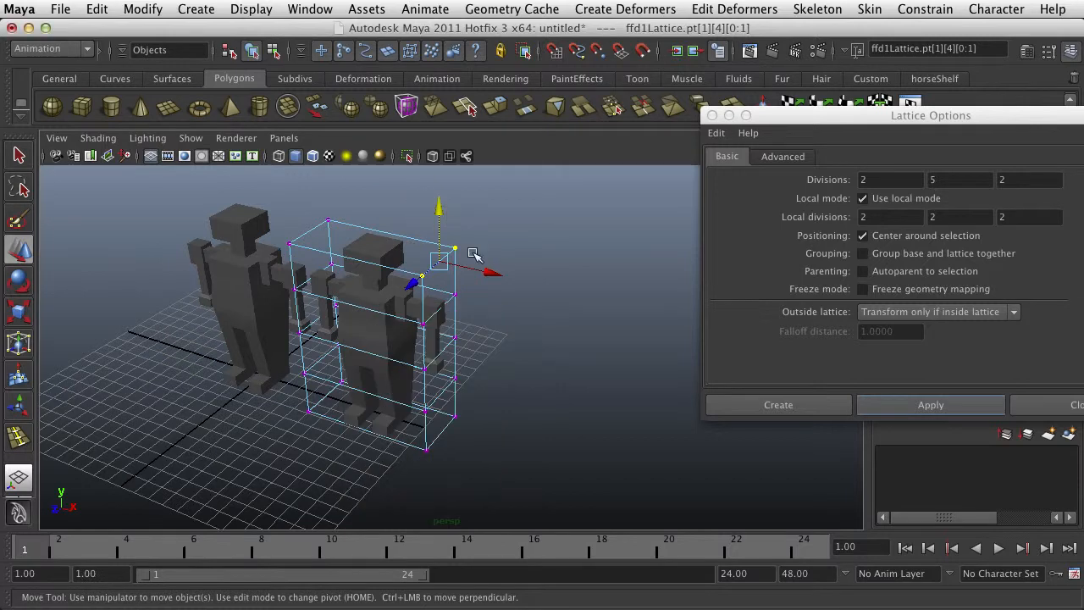
Bend both sides of the copy's lattice by moving its top, knee-level and shoulder-level side points horizontally
drag(491, 275, 490, 317)
drag(486, 326, 412, 372)
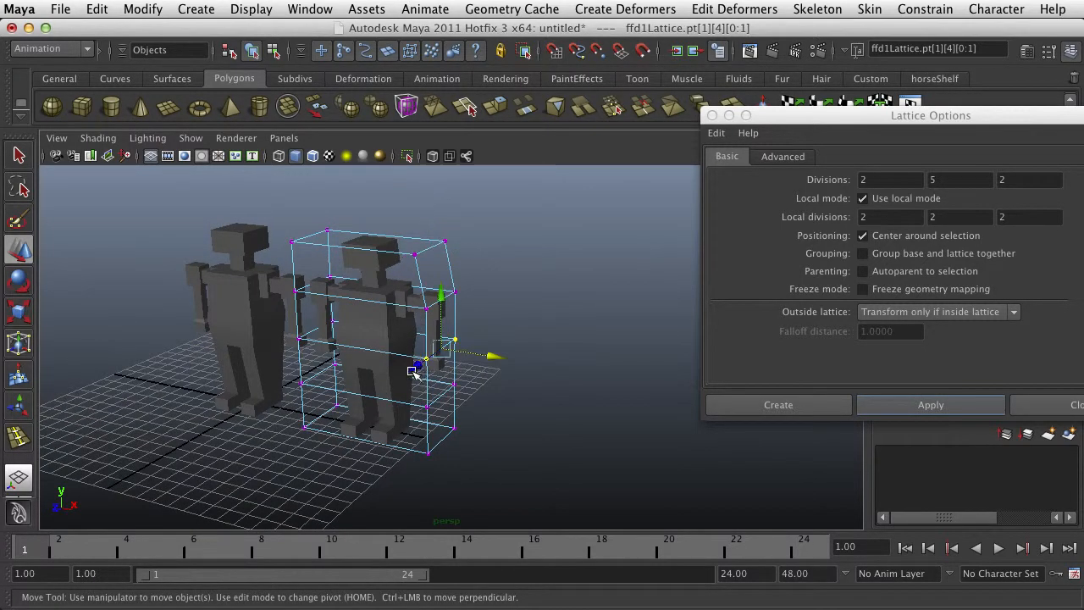
drag(499, 362, 474, 397)
key(ctrl+z)
key(ctrl+z)
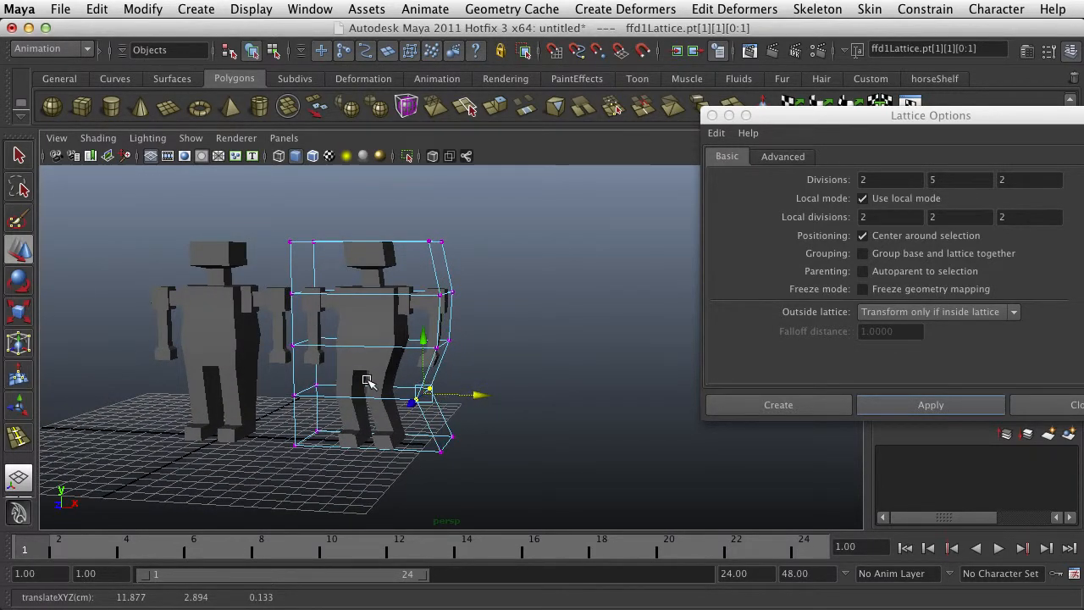
drag(282, 410, 333, 390)
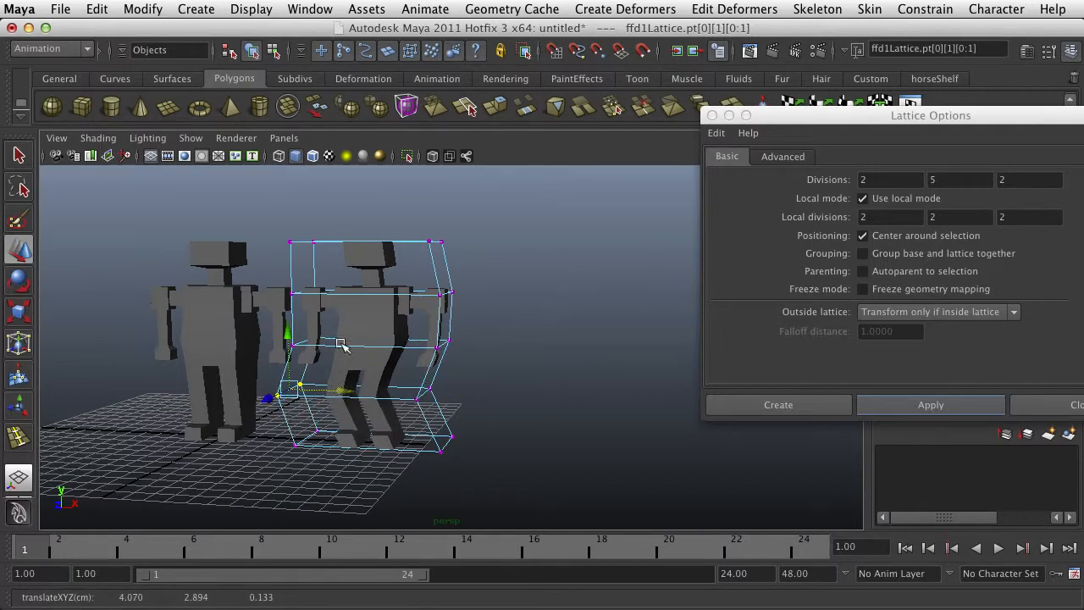
drag(280, 279, 480, 226)
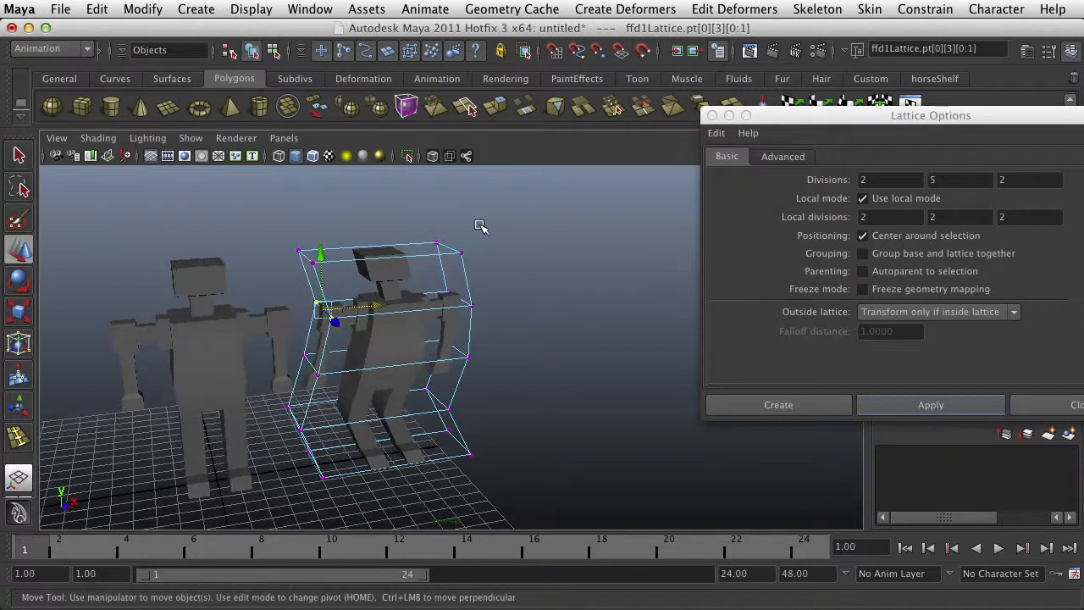
Select the four top points of the copy's lattice and raise them to stretch the head
drag(305, 276, 282, 271)
drag(383, 198, 382, 161)
alt+drag(477, 331, 479, 371)
Shift the lattice's knee-level row to about X 9.15 and its middle row to about X 10.04
drag(480, 370, 283, 415)
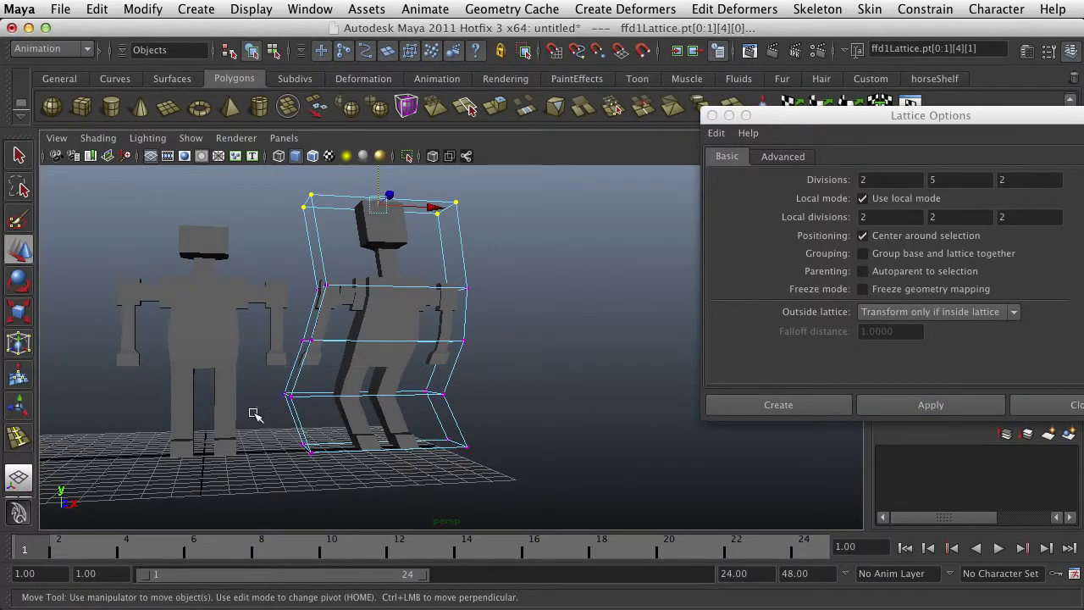
drag(415, 395, 440, 391)
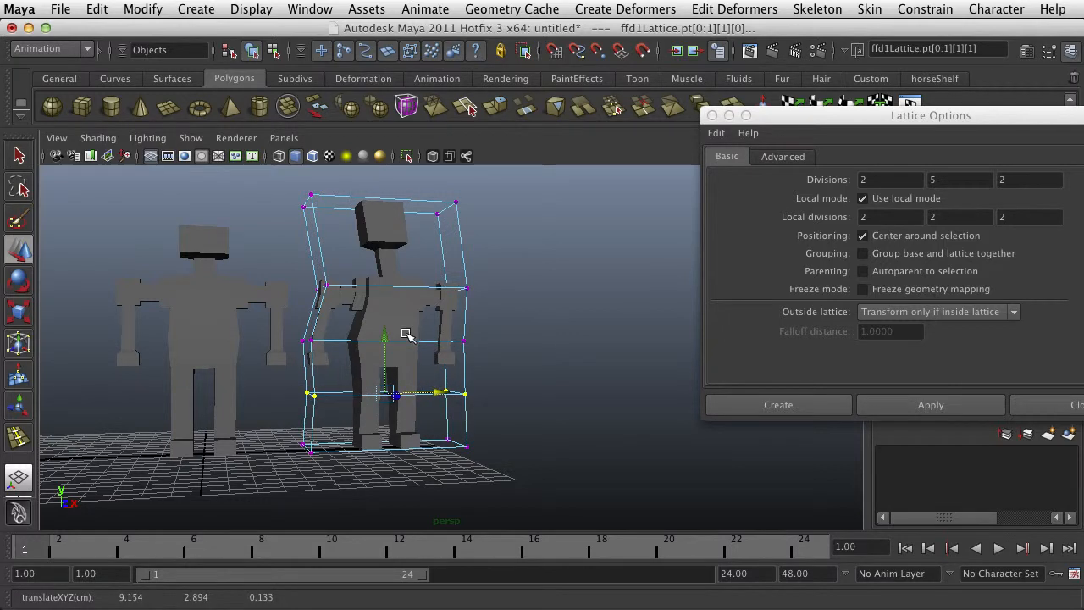
mouse_move(385, 339)
mouse_down()
mouse_move(383, 327)
mouse_move(384, 337)
mouse_up()
key(z)
alt+drag(331, 358, 351, 373)
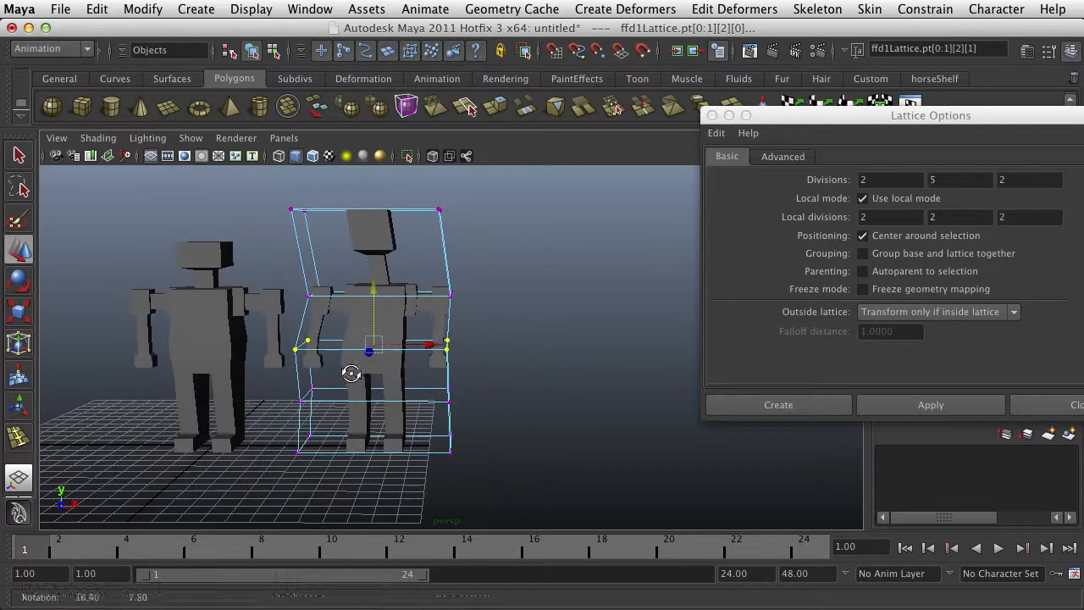
drag(438, 351, 446, 351)
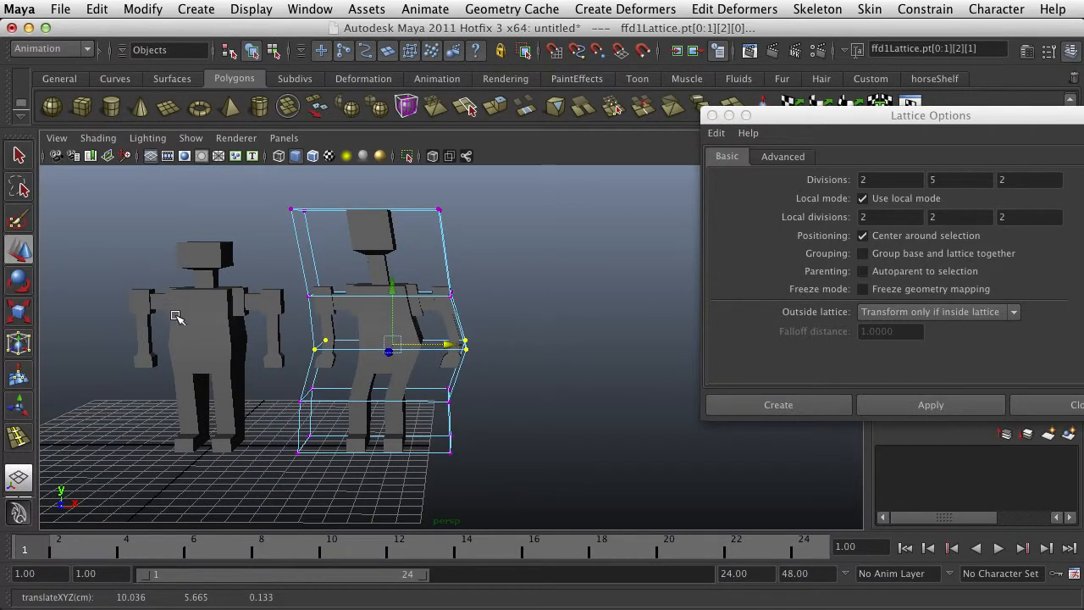
Compare the copy with the original character, and shift the knee-level row of the copy's lattice sideways, away from the original
alt+middle_drag(252, 351, 302, 367)
scroll(302, 367, up, 3)
click(209, 349)
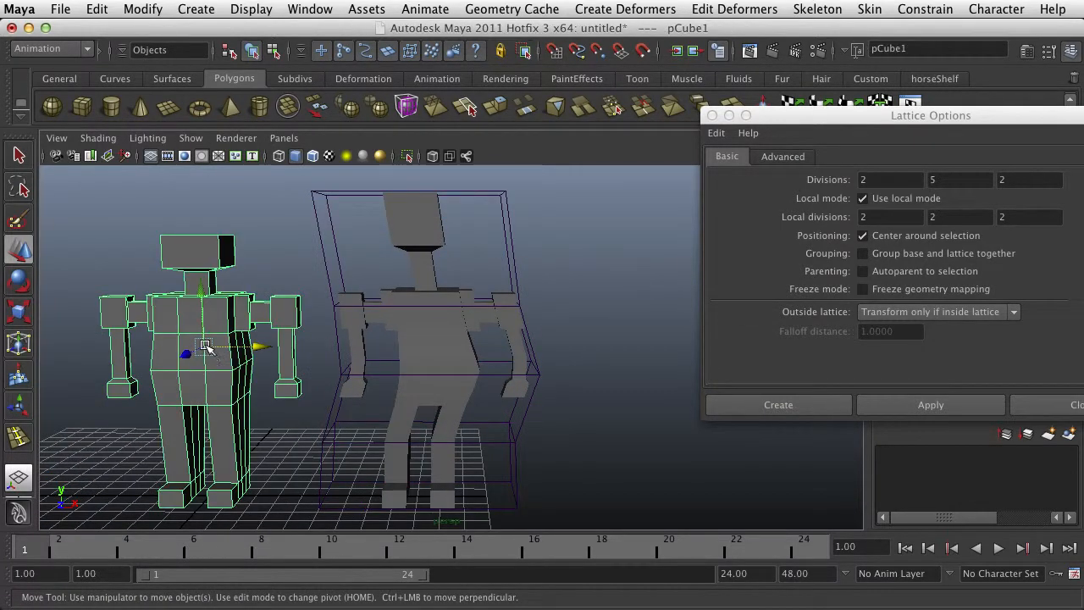
alt+drag(191, 378, 418, 431)
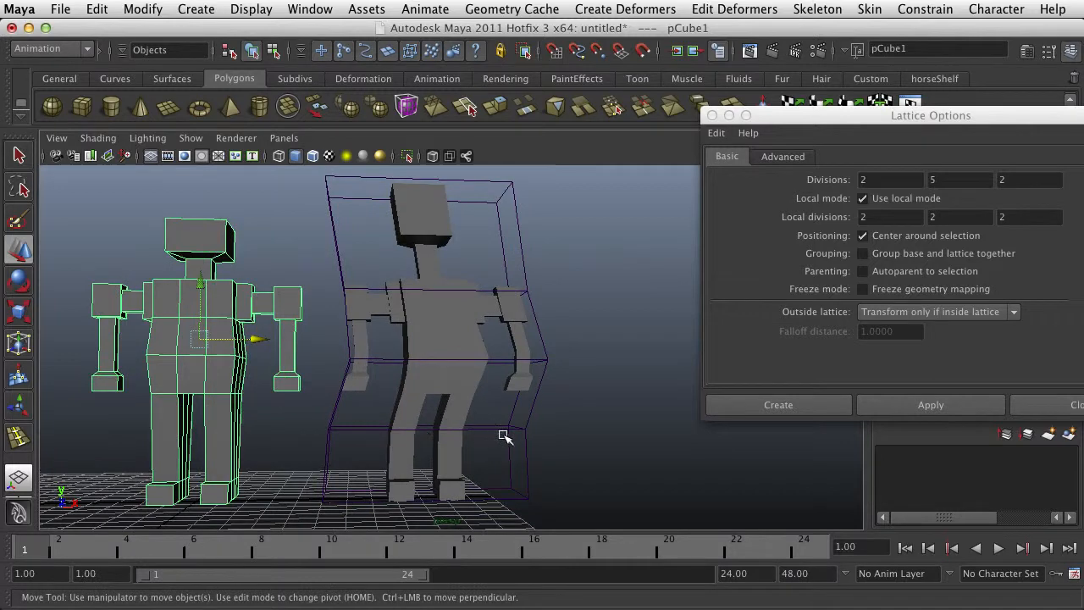
right_drag(519, 432, 520, 390)
drag(563, 413, 313, 445)
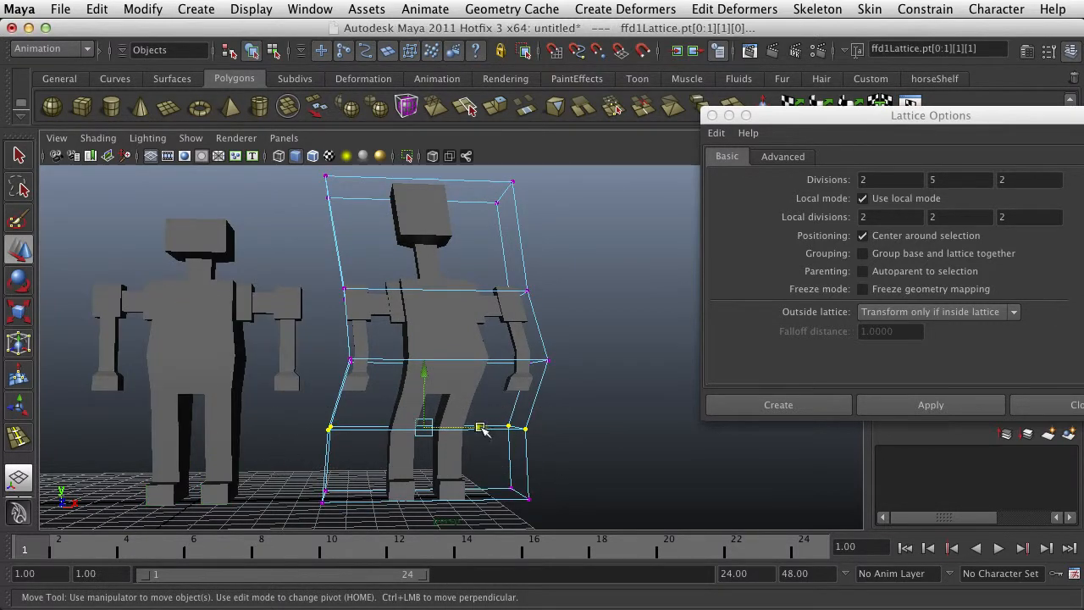
drag(479, 427, 524, 432)
Select the original character and apply a lattice with 2, 5, 2 divisions to it
alt+drag(467, 452, 208, 438)
click(209, 419)
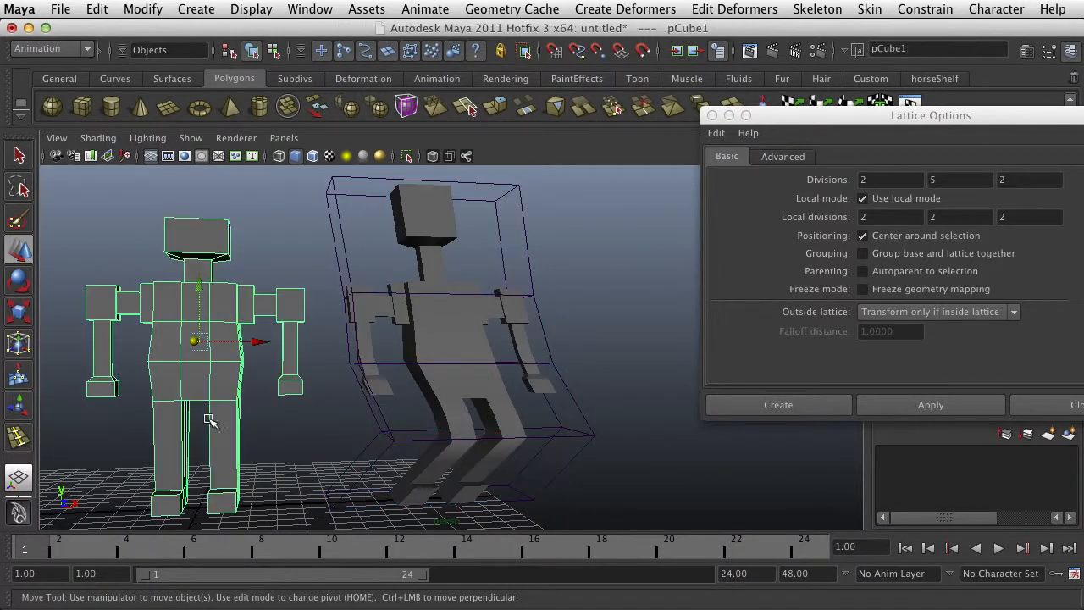
click(931, 404)
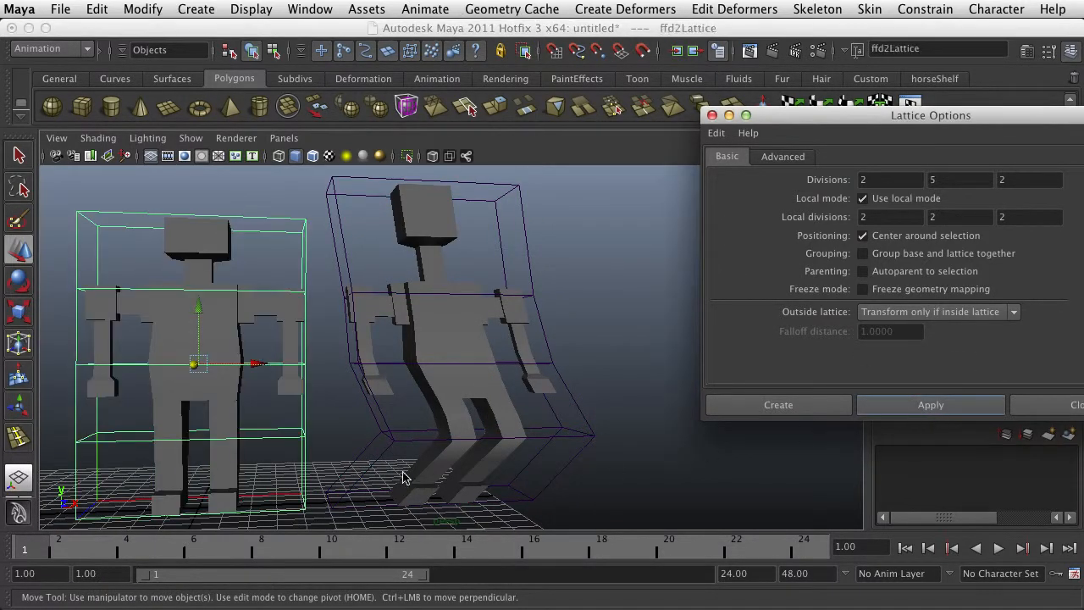
Shift the knee-level row of the original's lattice sideways to about X 2.81, and pull it back in the opposite direction
alt+drag(338, 470, 356, 457)
right_drag(291, 428, 285, 382)
drag(82, 403, 339, 451)
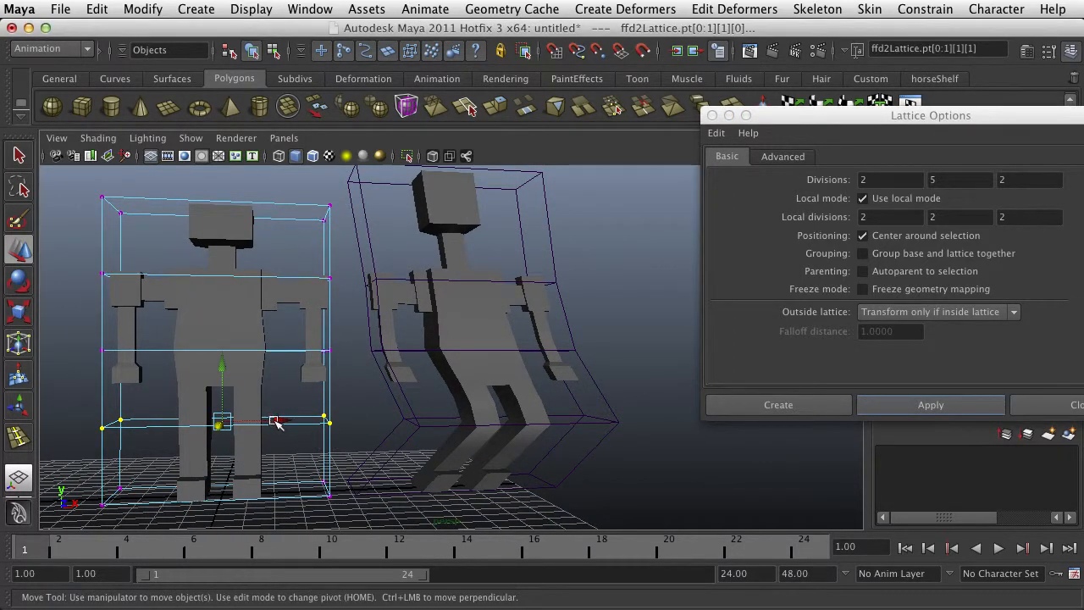
drag(222, 424, 296, 426)
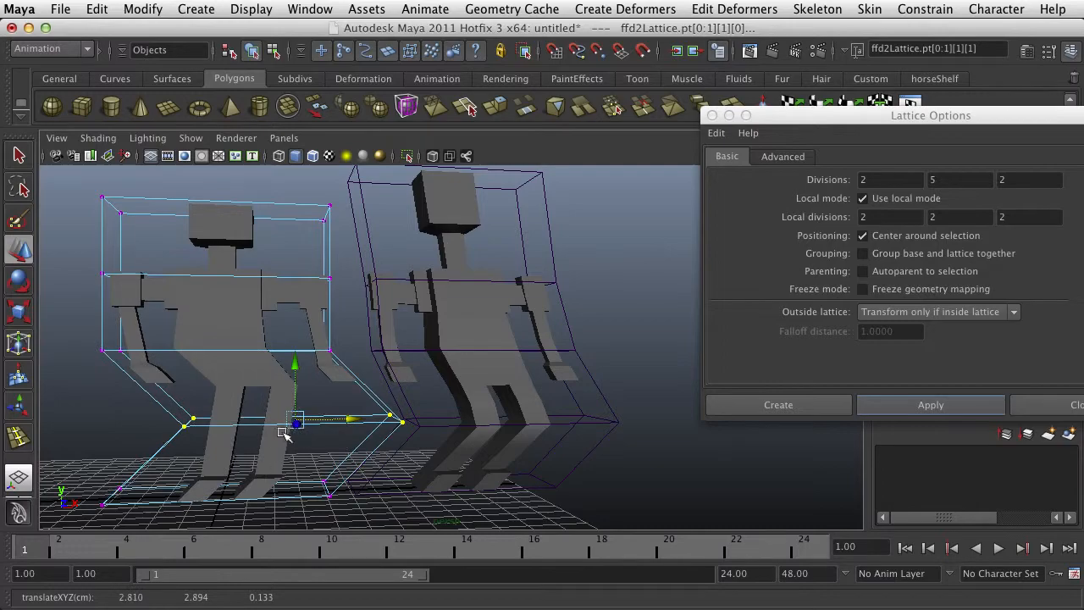
alt+drag(253, 456, 422, 464)
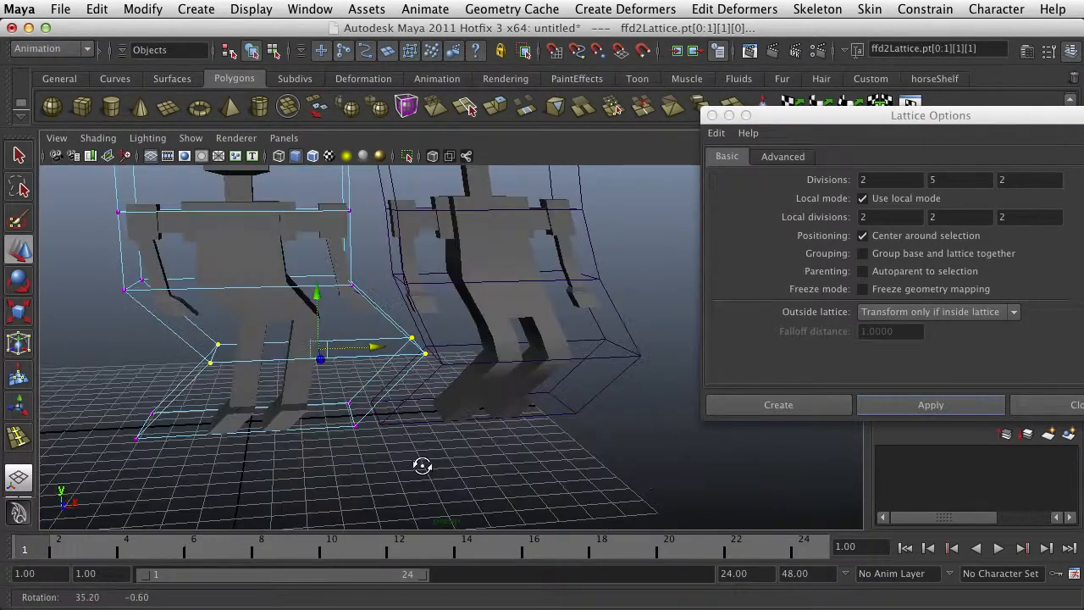
drag(375, 347, 270, 378)
Compare the wireframes of both deformed characters around the knees, including a single leg face on the original
click(534, 280)
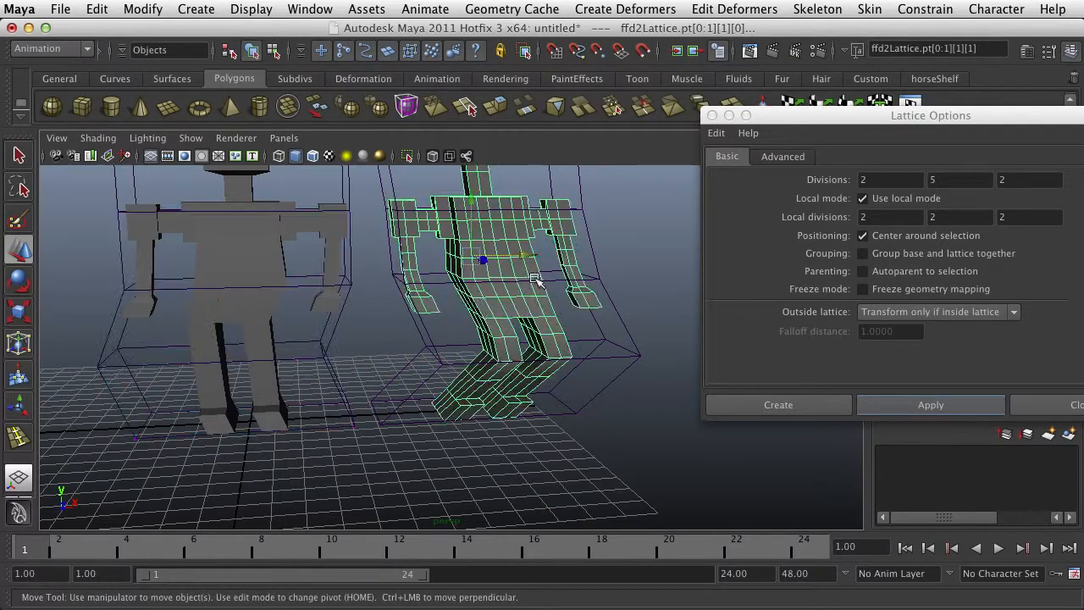
alt+drag(546, 347, 534, 377)
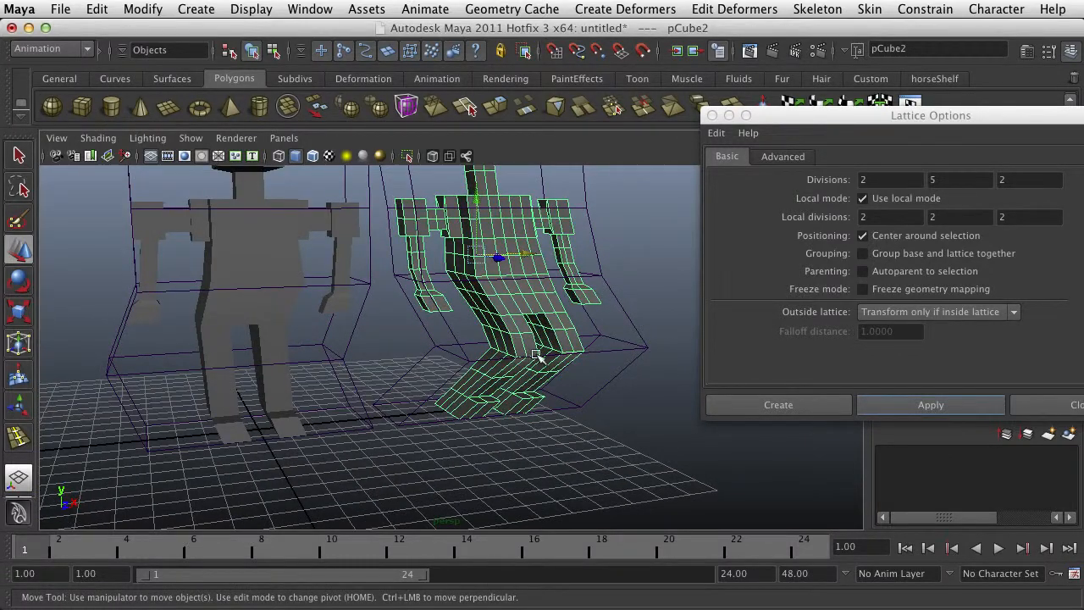
click(278, 358)
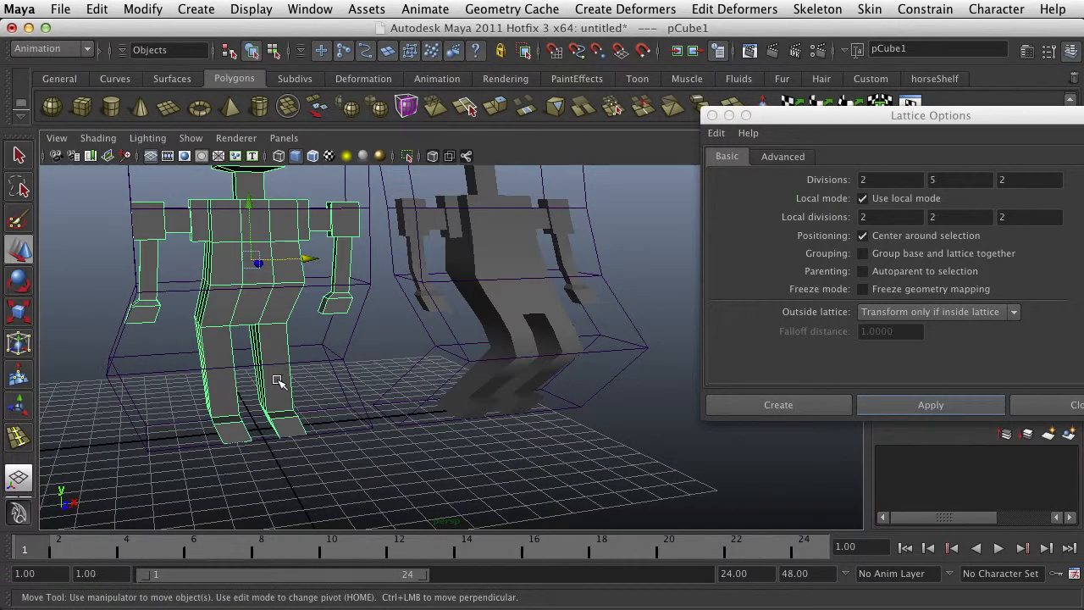
right_drag(278, 381, 278, 415)
click(272, 381)
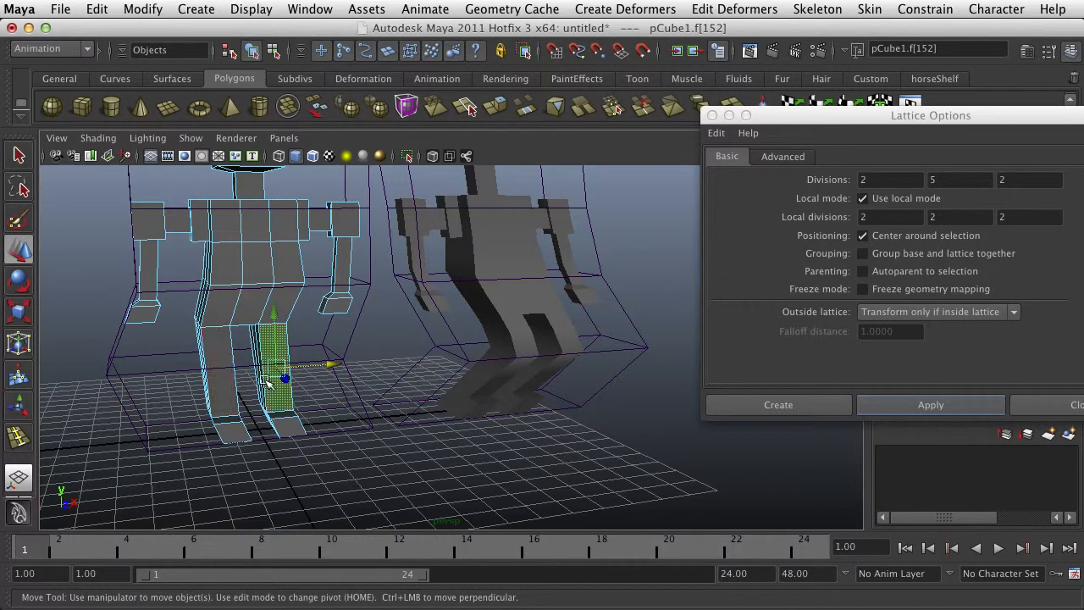
click(524, 346)
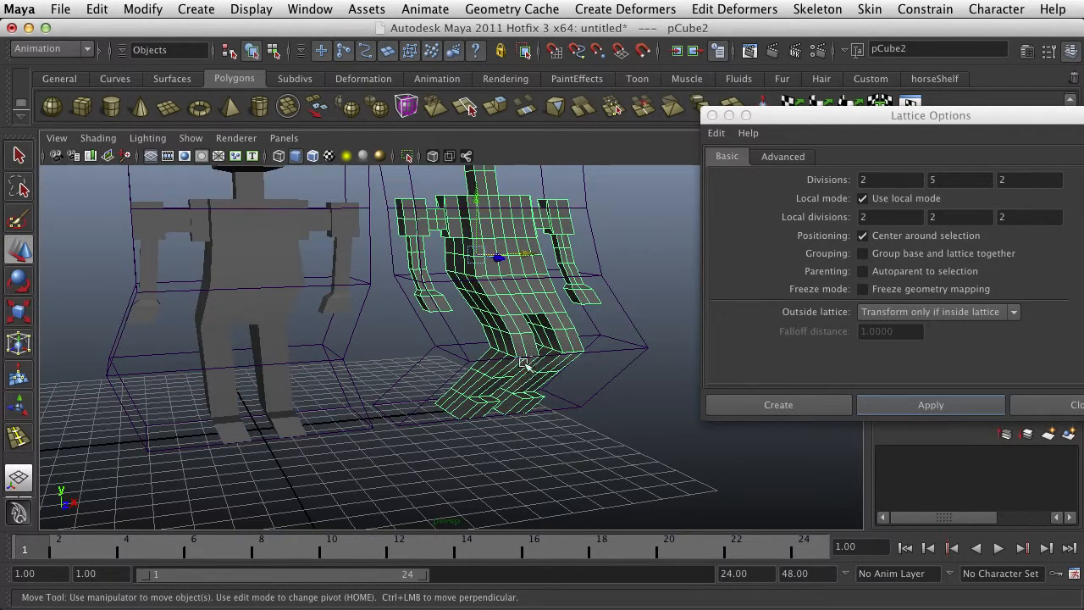
click(280, 385)
scroll(286, 382, down, 6)
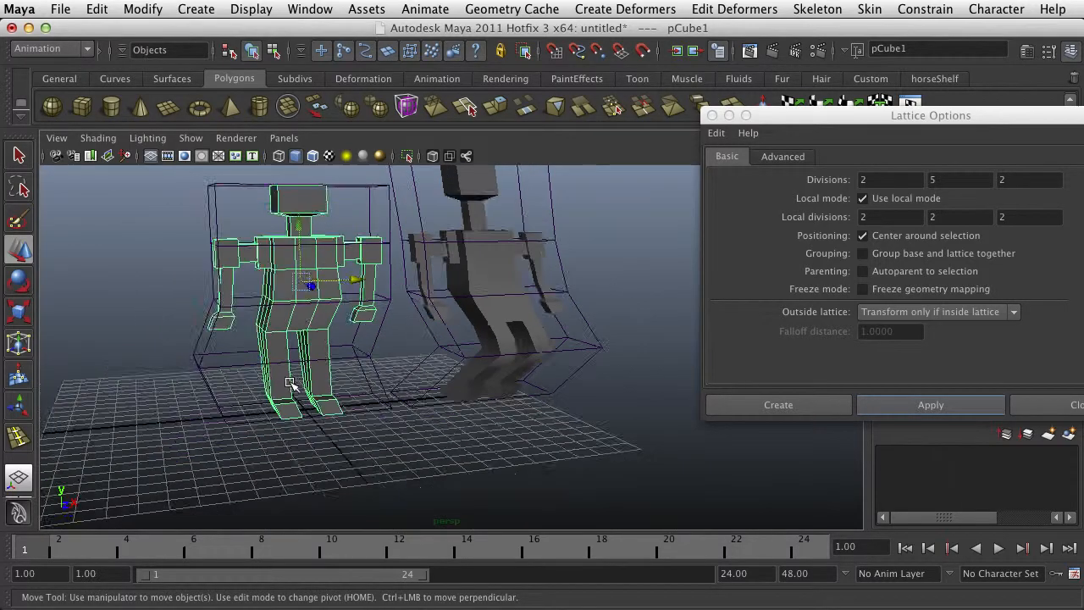
alt+drag(456, 371, 440, 366)
scroll(483, 322, up, 4)
scroll(482, 312, up, 2)
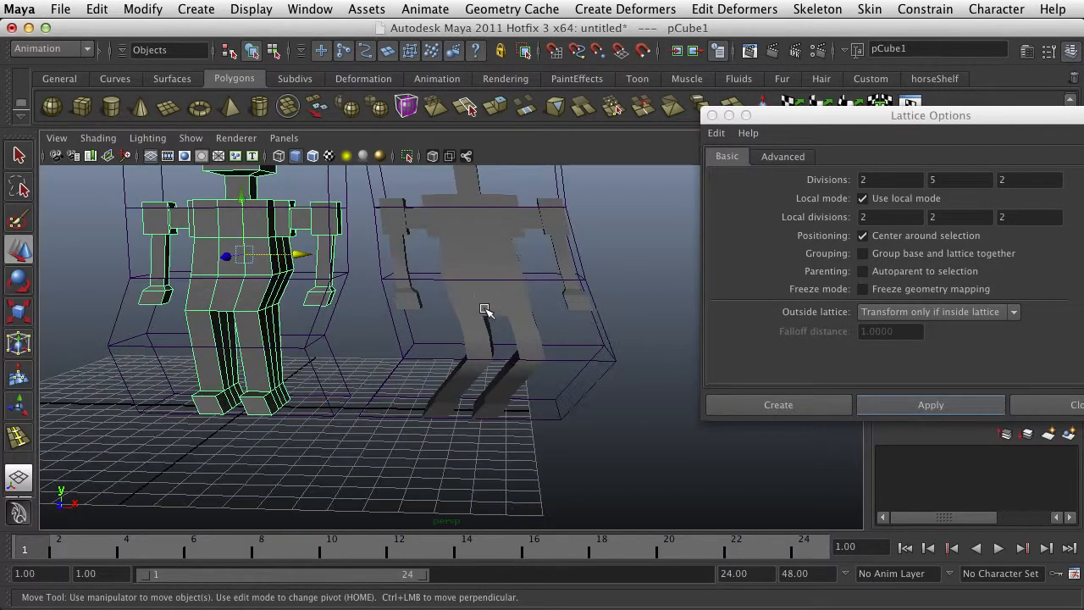
alt+drag(483, 309, 426, 358)
Undo the original's lattice and all point edits on the copy's lattice
click(385, 365)
key(z)
key(z)
key(z)
key(z)
key(z)
key(z)
key(z)
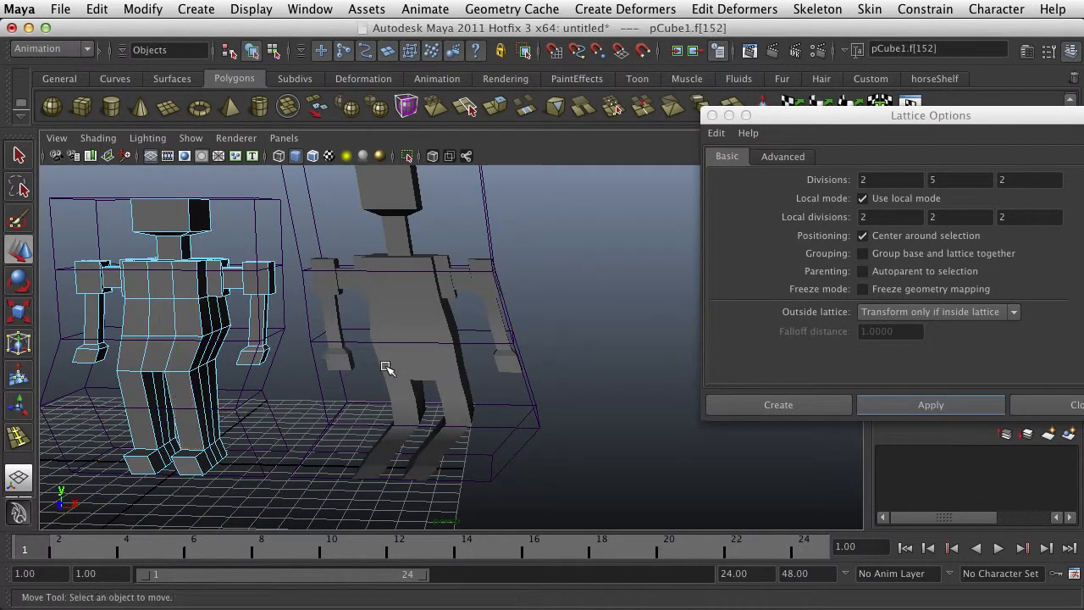
key(z)
key(z)
key(z)
key(z)
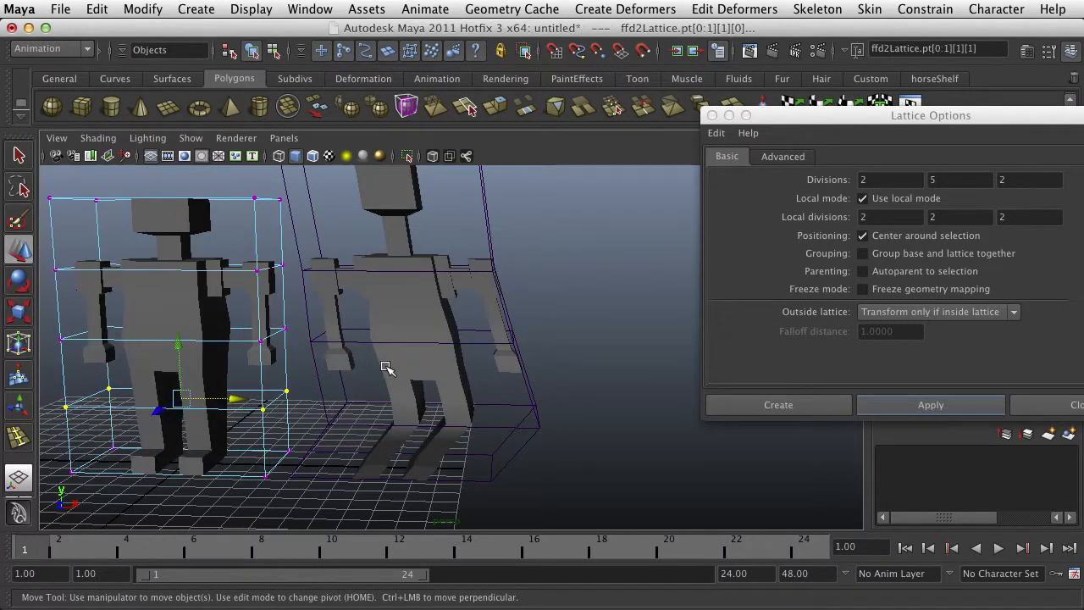
key(z)
key(z)
key(z)
key(z)
key(z)
key(z)
key(z)
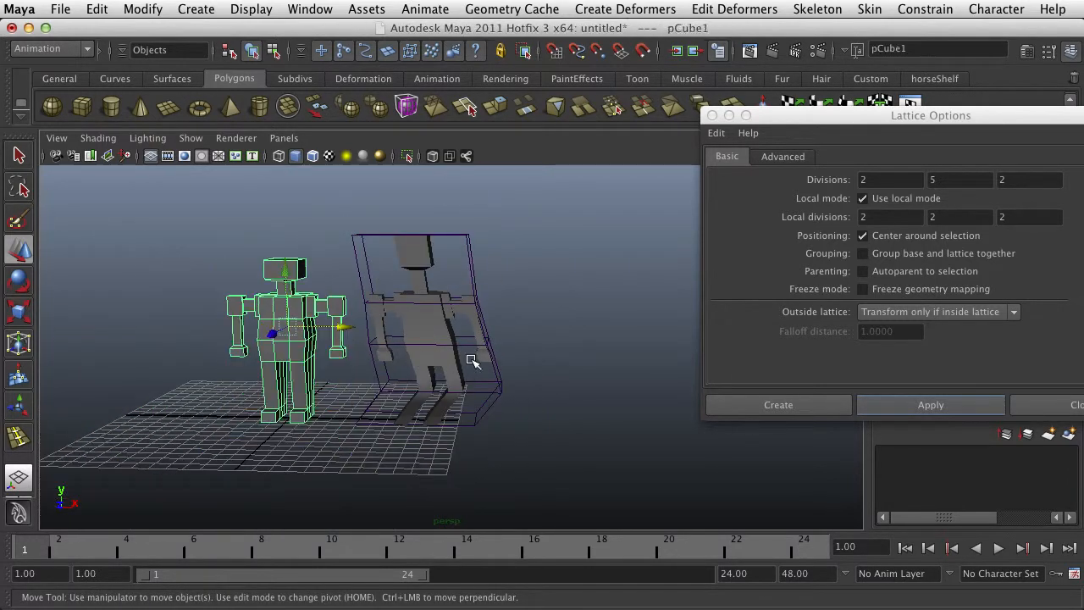
key(z)
key(z)
key(z)
key(z)
key(z)
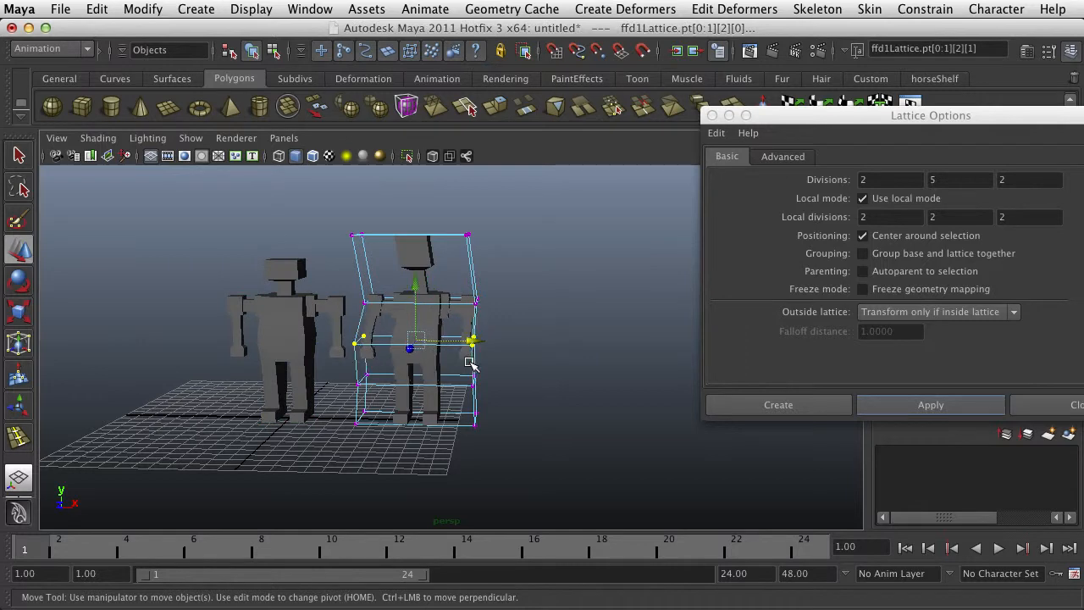
key(z)
key(z)
key(z)
key(z)
key(z)
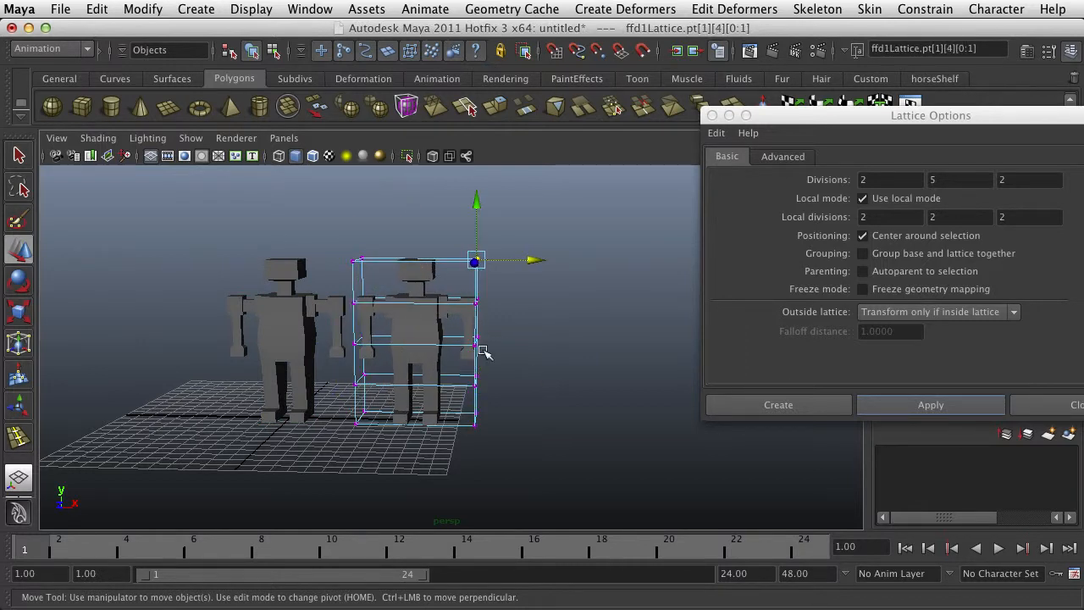
key(z)
key(z)
key(z)
key(z)
key(z)
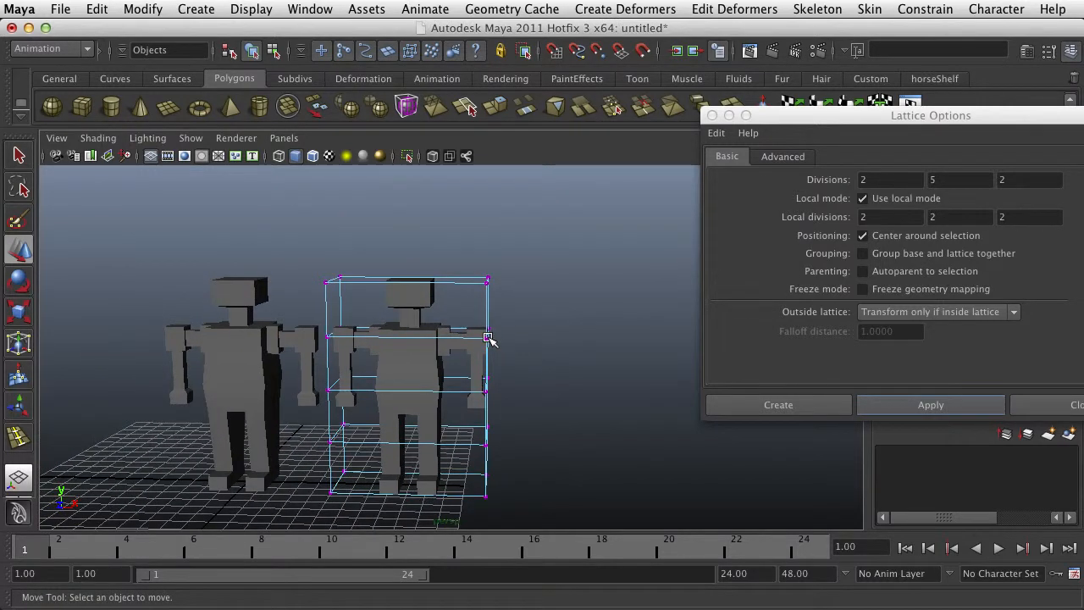
Return the copy's lattice to object mode and scale it to about 15.6 in X and 7.35 in Y
right_drag(489, 313, 503, 295)
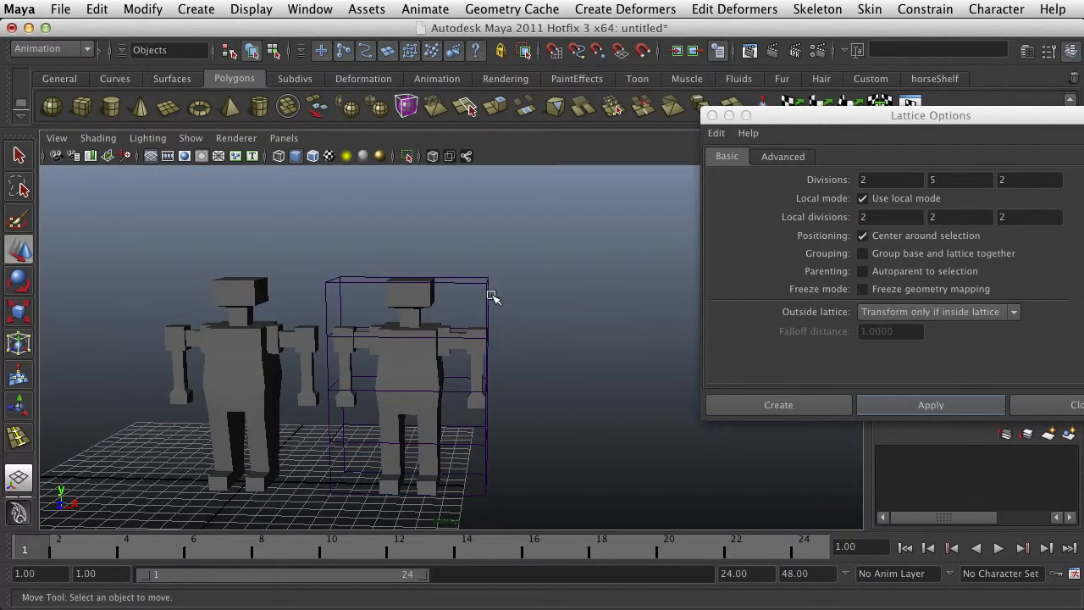
click(487, 297)
key(r)
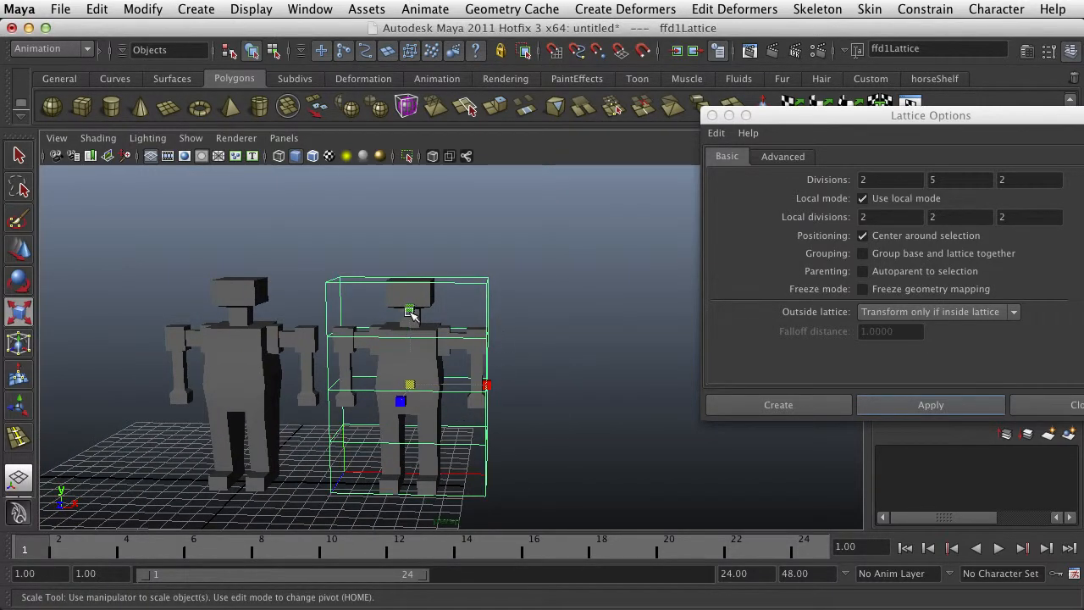
drag(411, 312, 411, 334)
drag(479, 387, 554, 391)
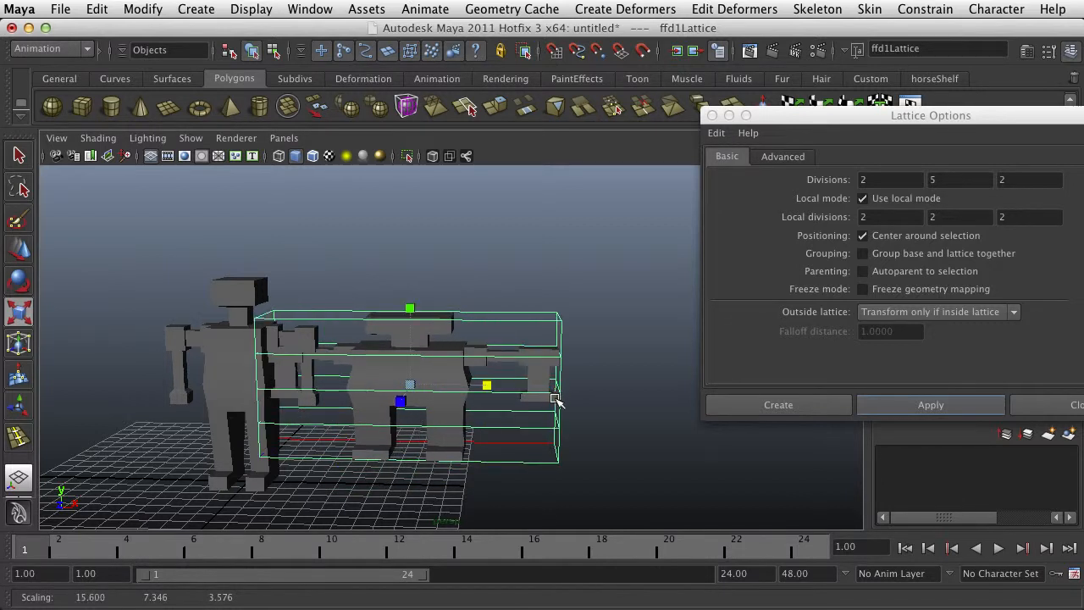
Undo the scaling of the copy's lattice and deselect it
key(z)
key(z)
click(560, 323)
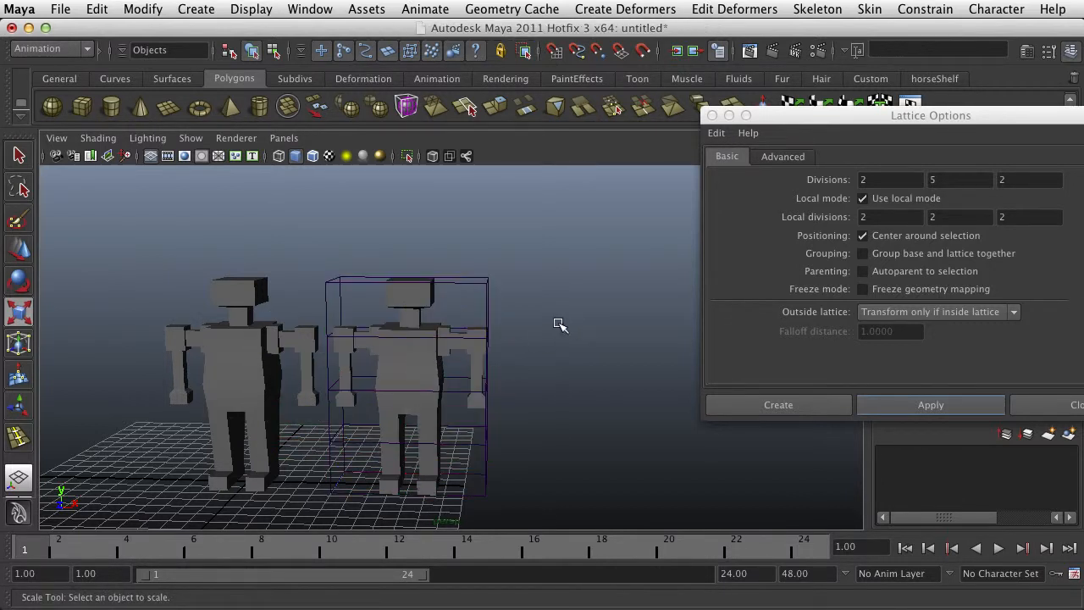
Select the top row of the copy's lattice points, scale it wider, and raise it to stretch the head
click(479, 285)
right_click(479, 286)
right_drag(477, 283, 459, 251)
drag(510, 250, 295, 291)
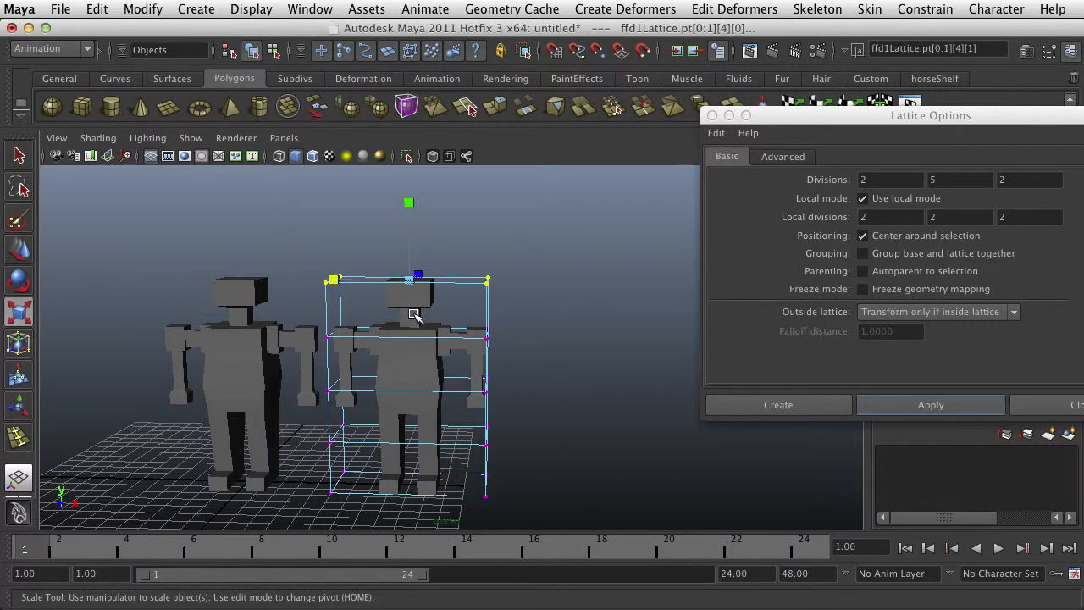
mouse_move(419, 295)
mouse_down()
mouse_move(508, 299)
mouse_move(432, 298)
mouse_up()
key(w)
drag(417, 237, 425, 166)
Undo the move and scale of the copy's top lattice points and return the lattice to object mode
click(553, 392)
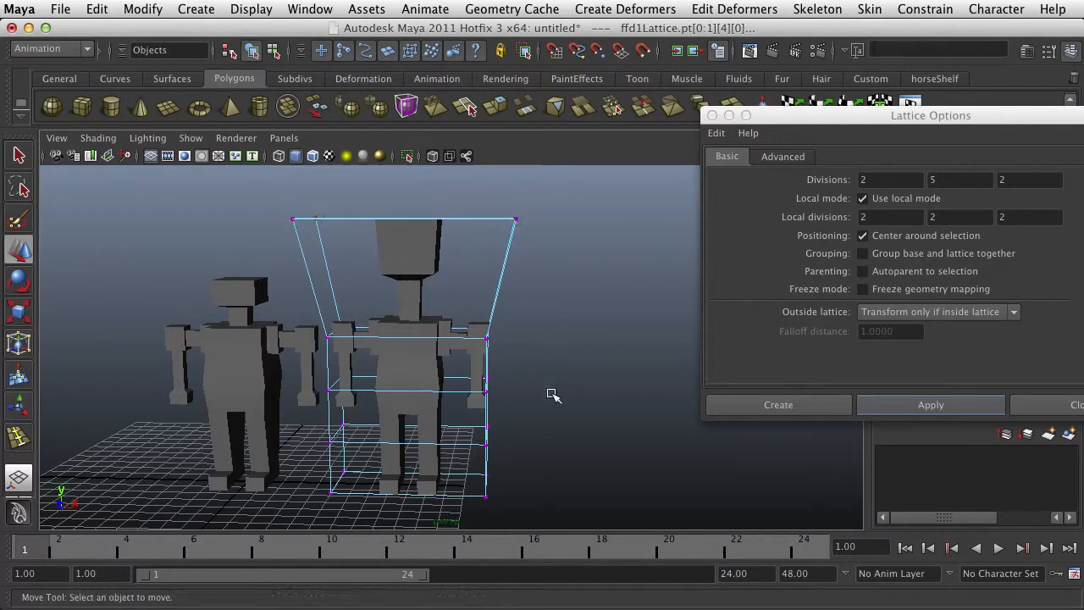
alt+drag(519, 410, 555, 423)
key(z)
key(z)
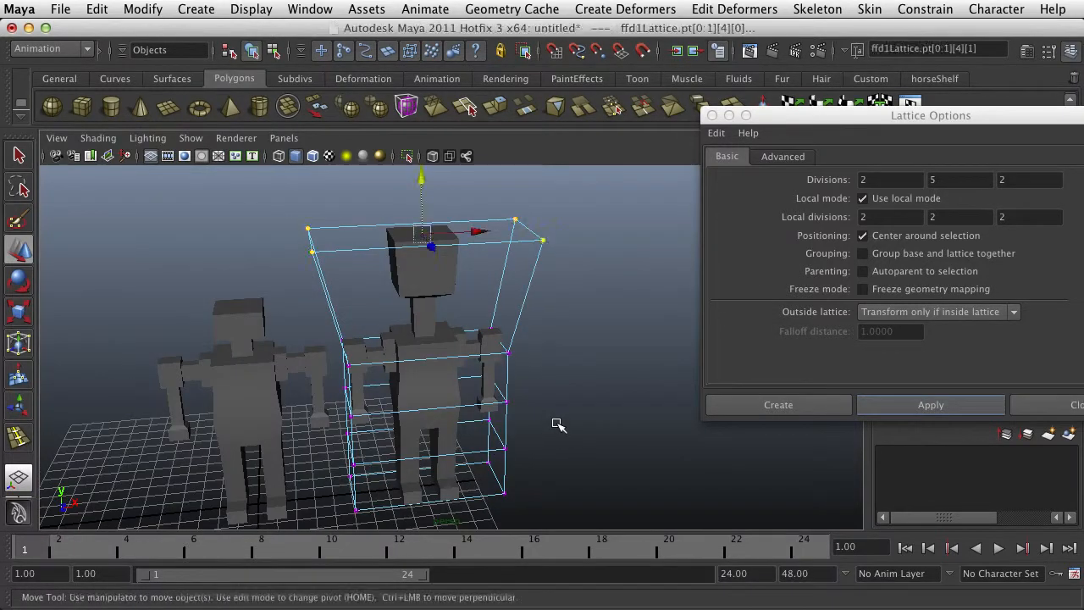
key(z)
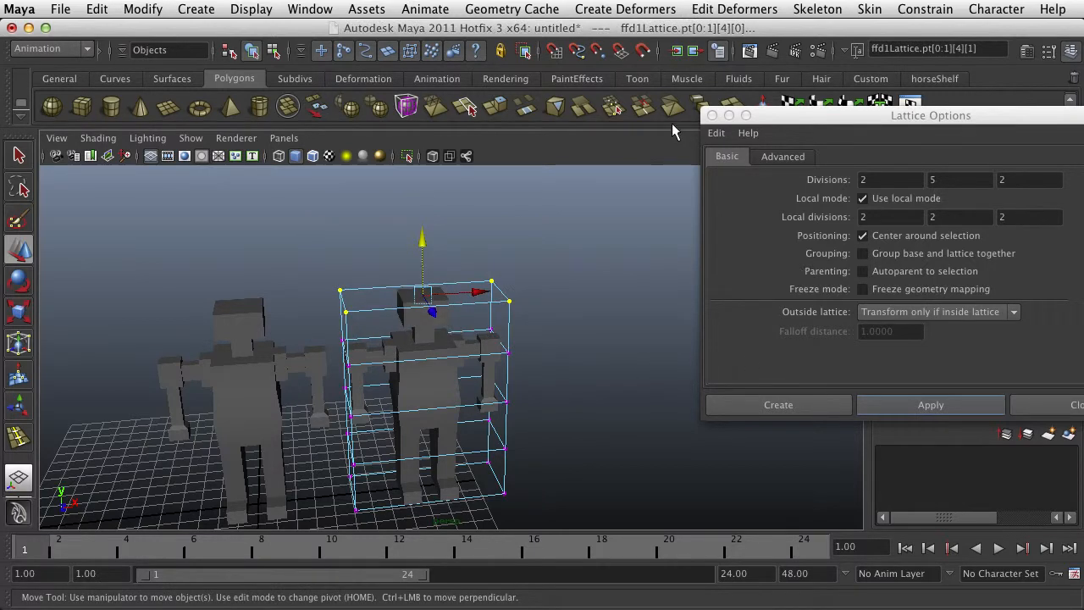
key(z)
key(z)
key(z)
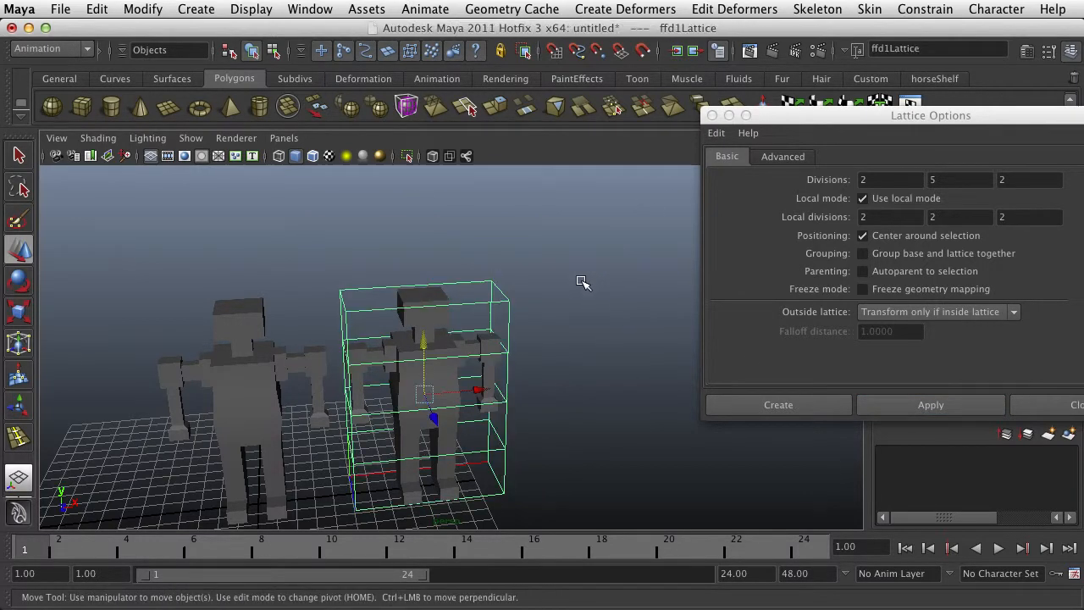
Try to delete the construction history with the copy's lattice selected
scroll(509, 315, down, 3)
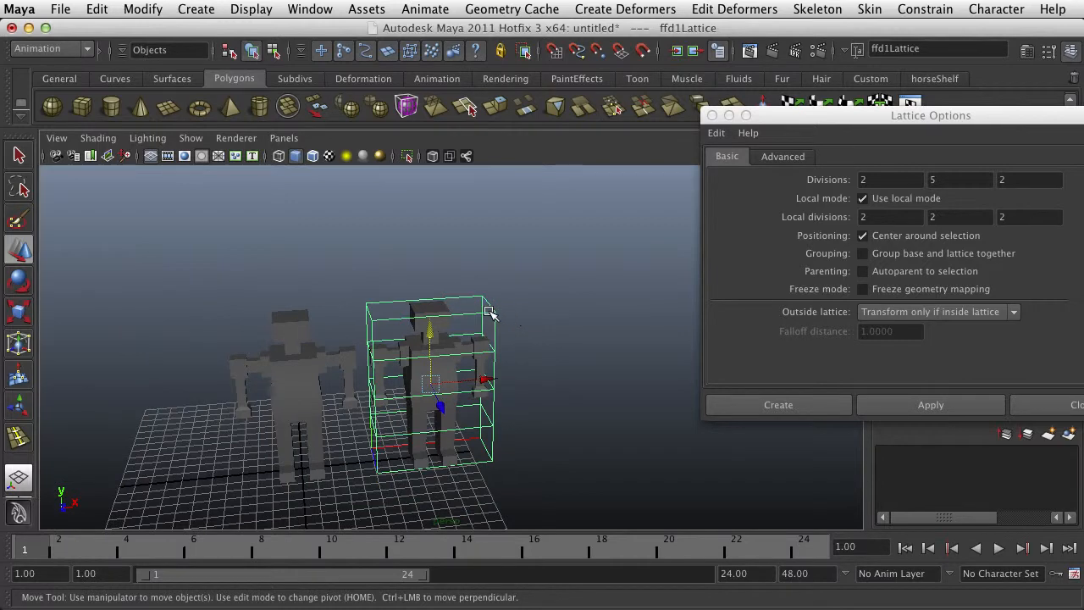
click(97, 10)
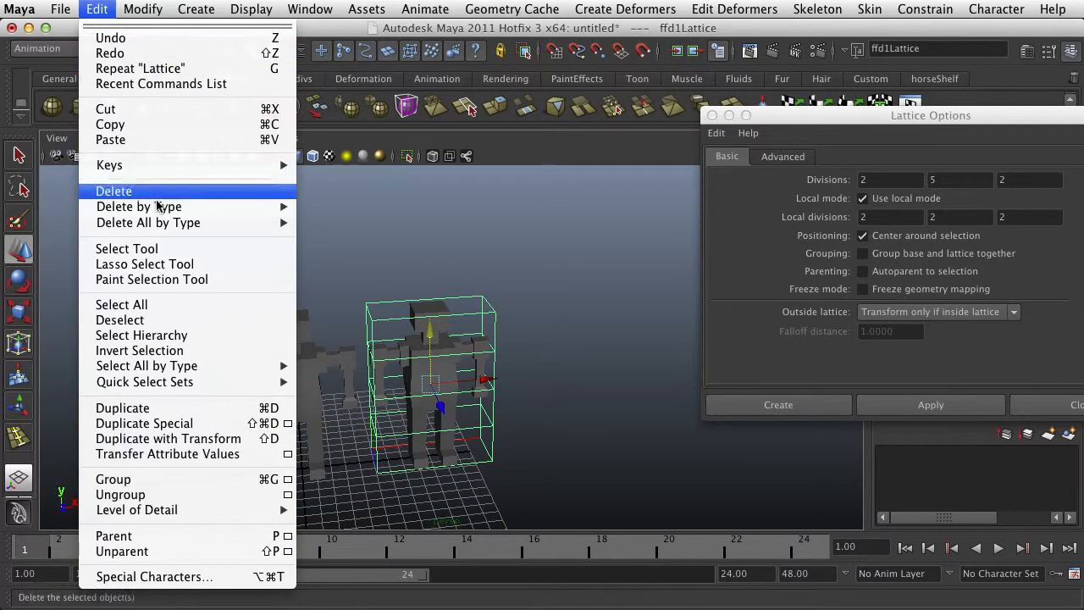
mouse_move(161, 206)
click(330, 212)
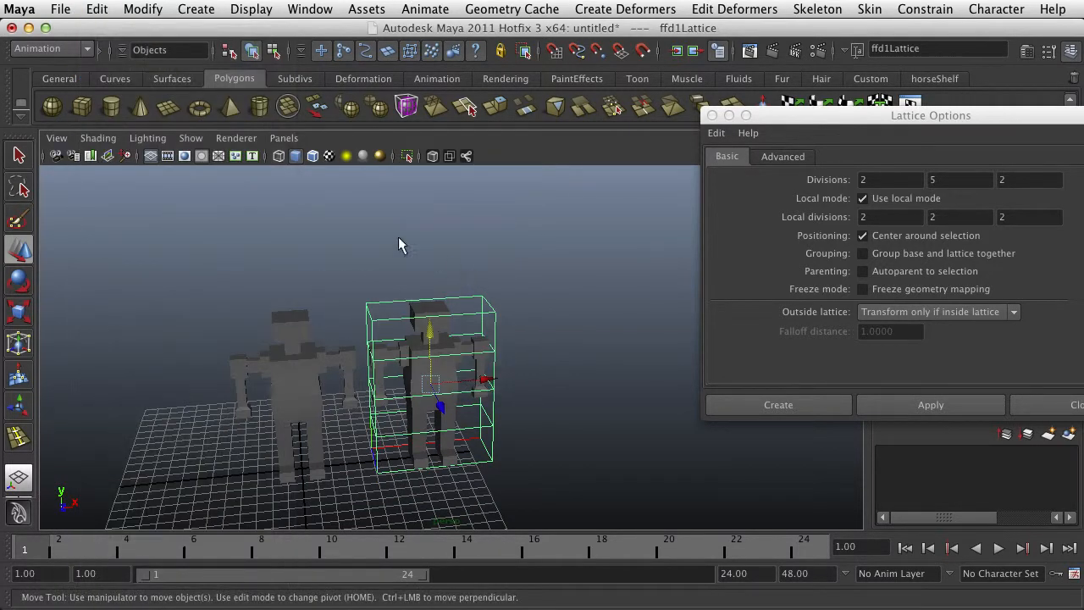
click(60, 9)
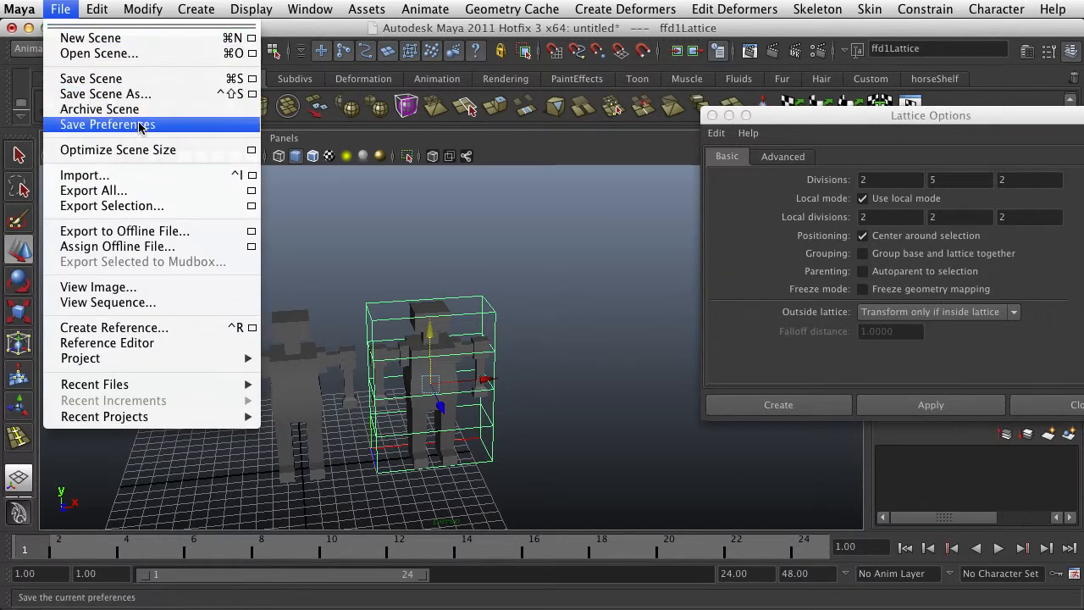
click(464, 332)
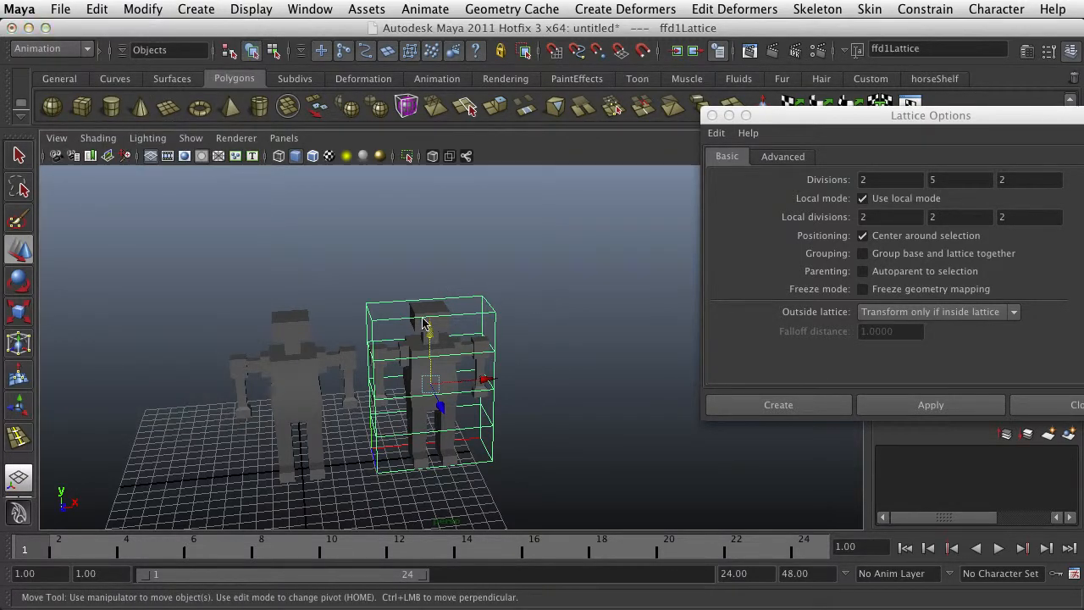
Select the dense copy's mesh instead of its lattice and delete the mesh's construction history
right_drag(425, 319, 492, 292)
click(534, 325)
click(430, 327)
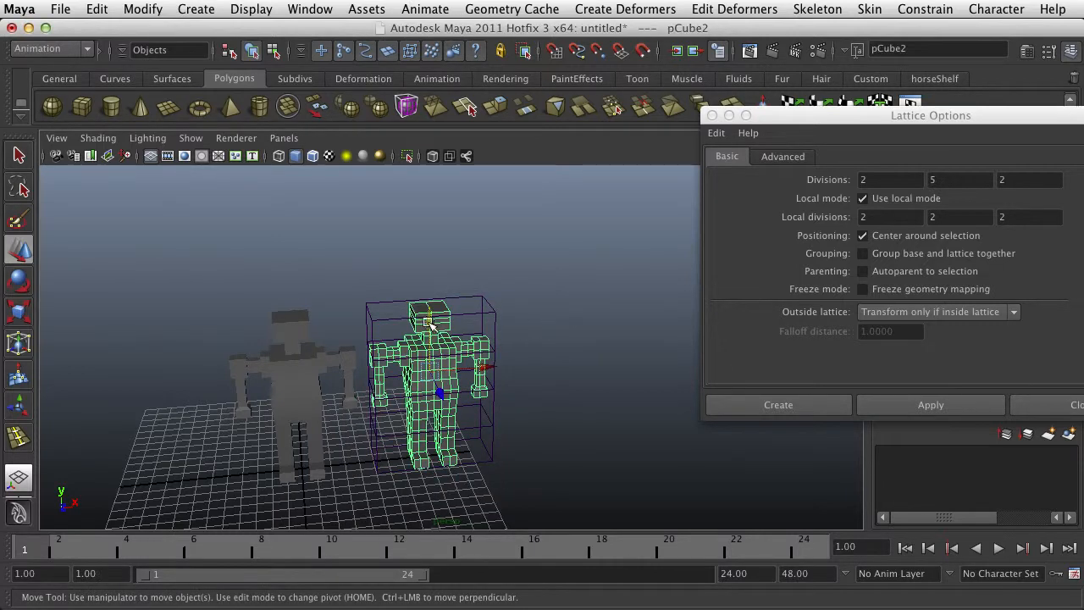
click(60, 8)
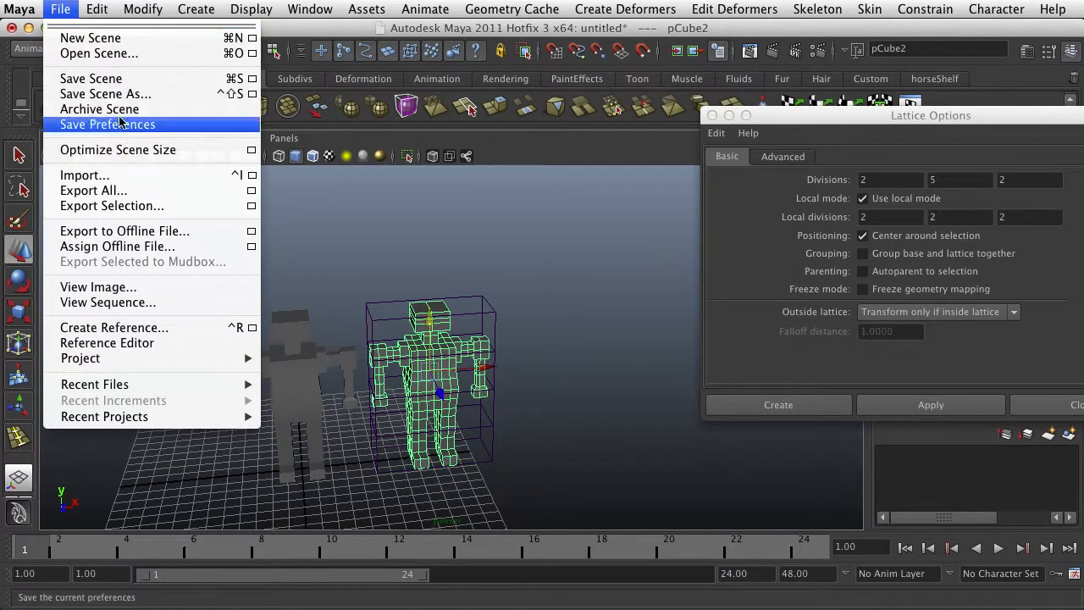
mouse_move(97, 8)
mouse_move(279, 207)
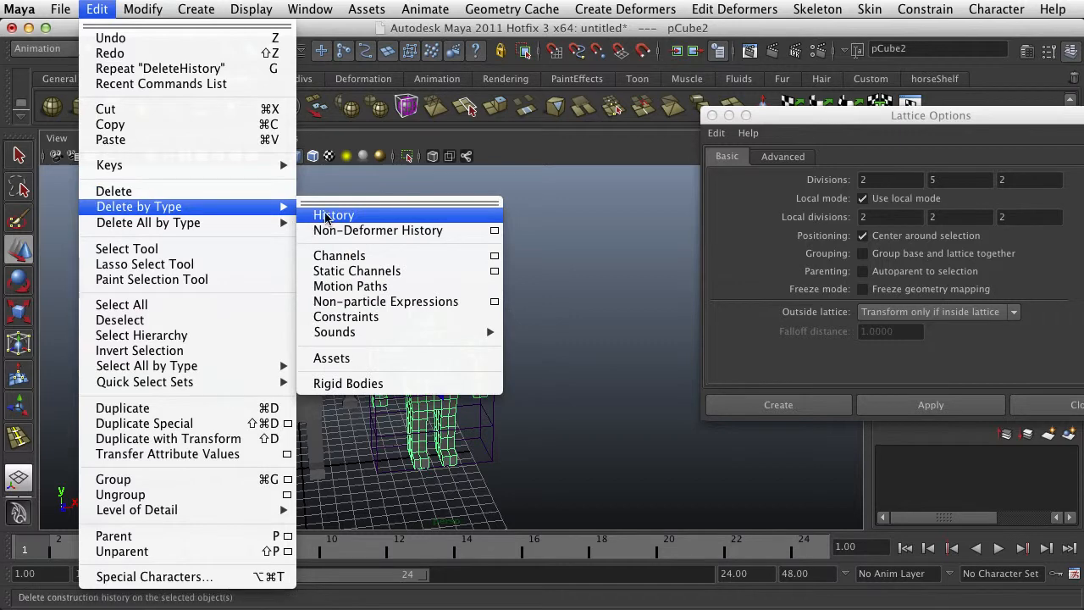
click(326, 216)
click(508, 256)
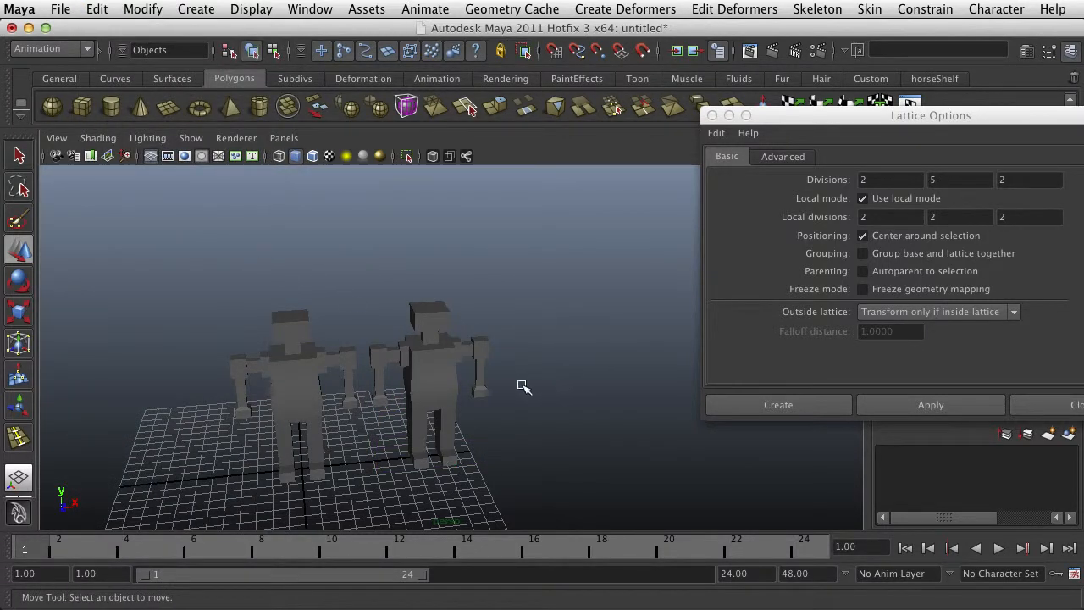
Reselect the dense copy and close the lattice options
alt+drag(523, 386, 416, 363)
click(475, 349)
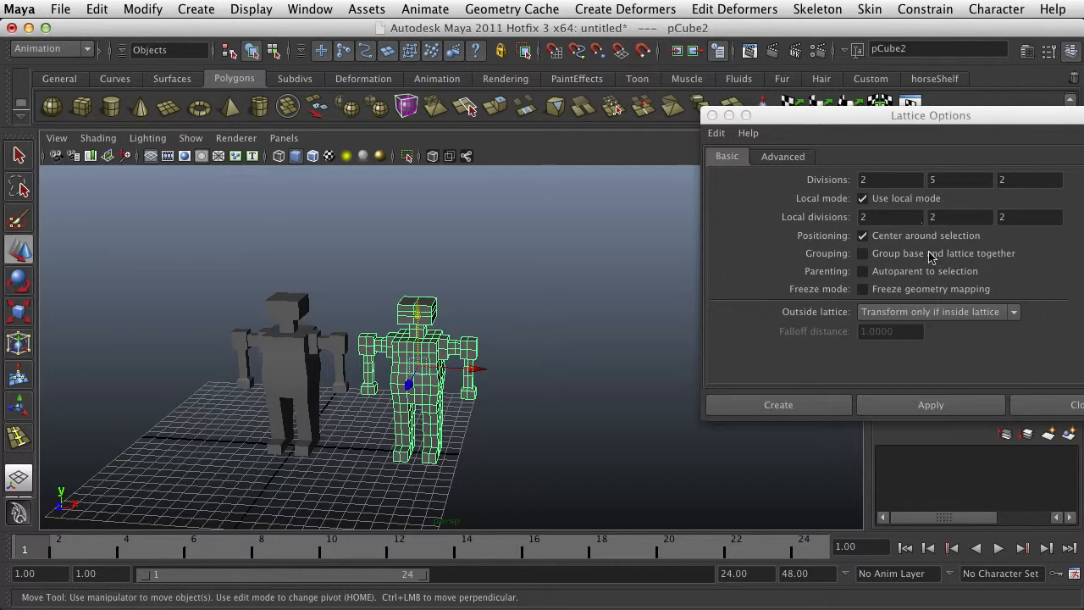
click(712, 115)
alt+drag(508, 364, 488, 338)
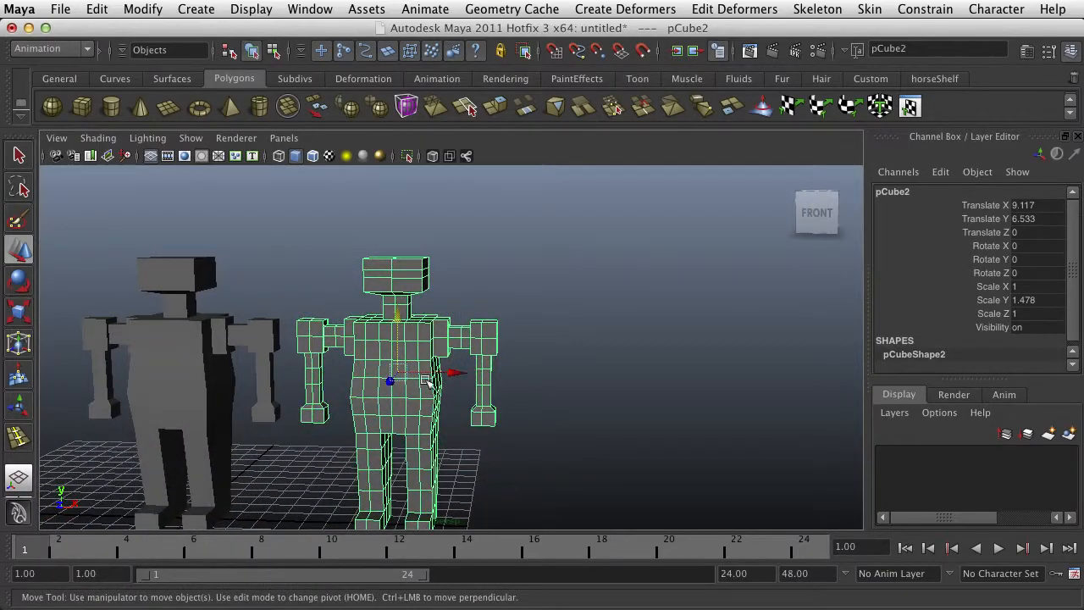
alt+drag(429, 380, 499, 366)
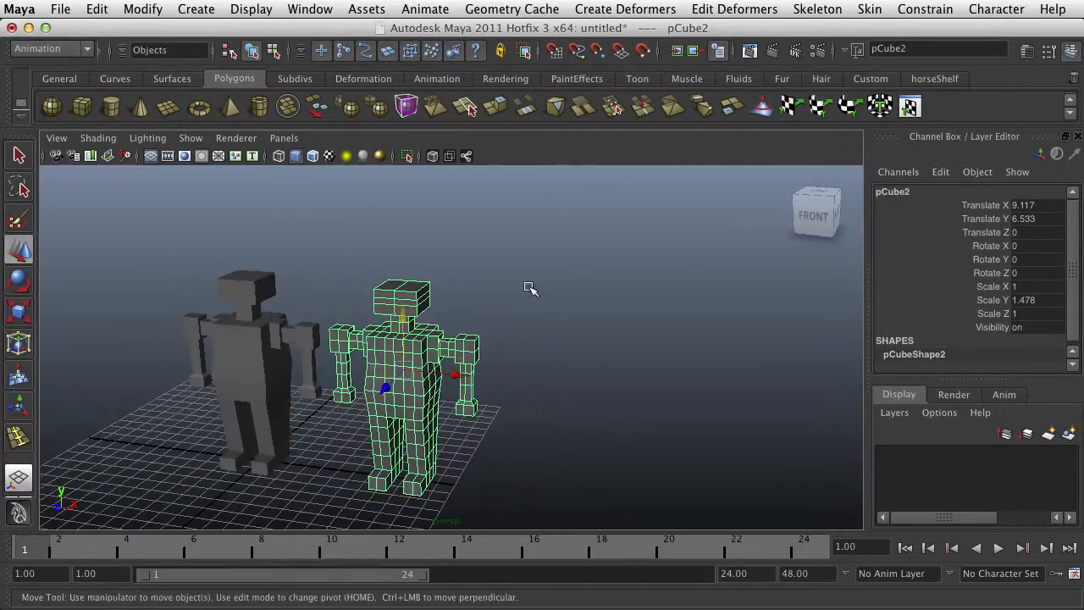
Add a new 2 × 5 × 2 lattice deformer around the dense copy
click(648, 10)
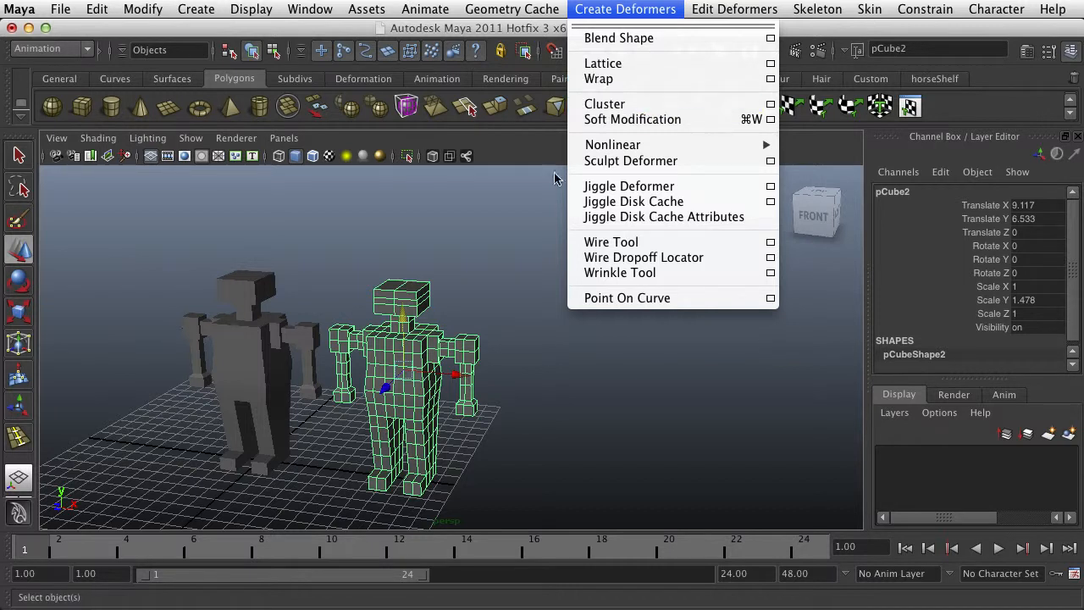
click(466, 271)
right_drag(414, 300, 459, 294)
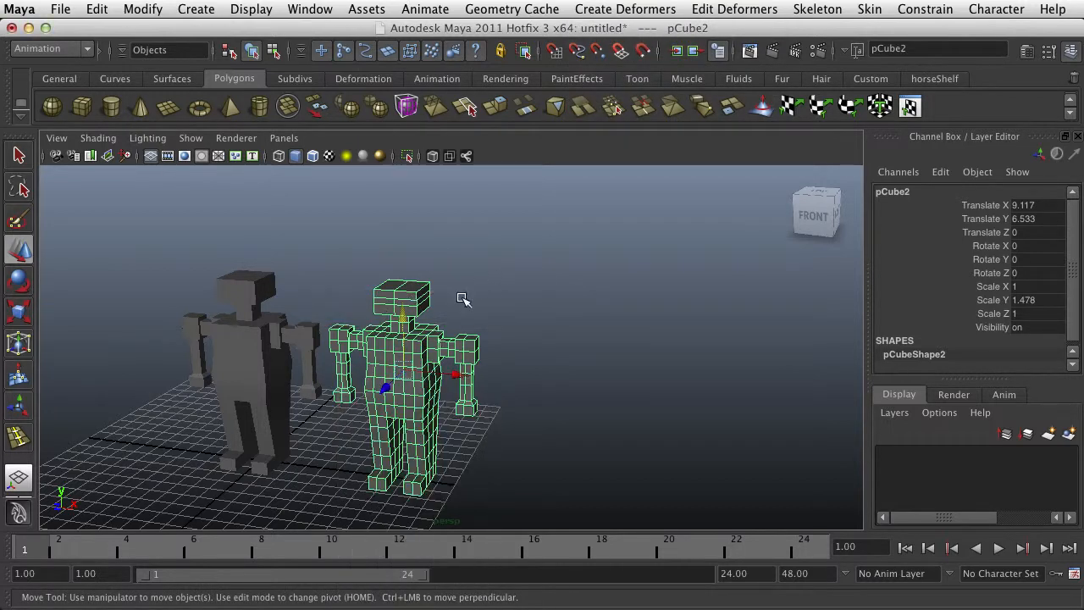
click(618, 9)
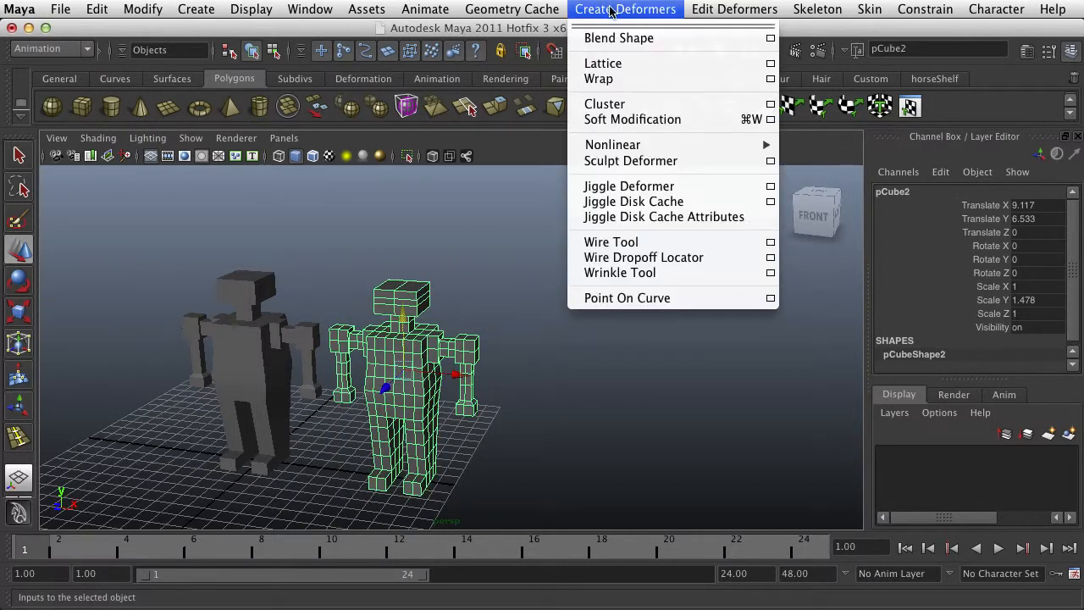
mouse_move(555, 12)
mouse_move(703, 10)
mouse_move(808, 107)
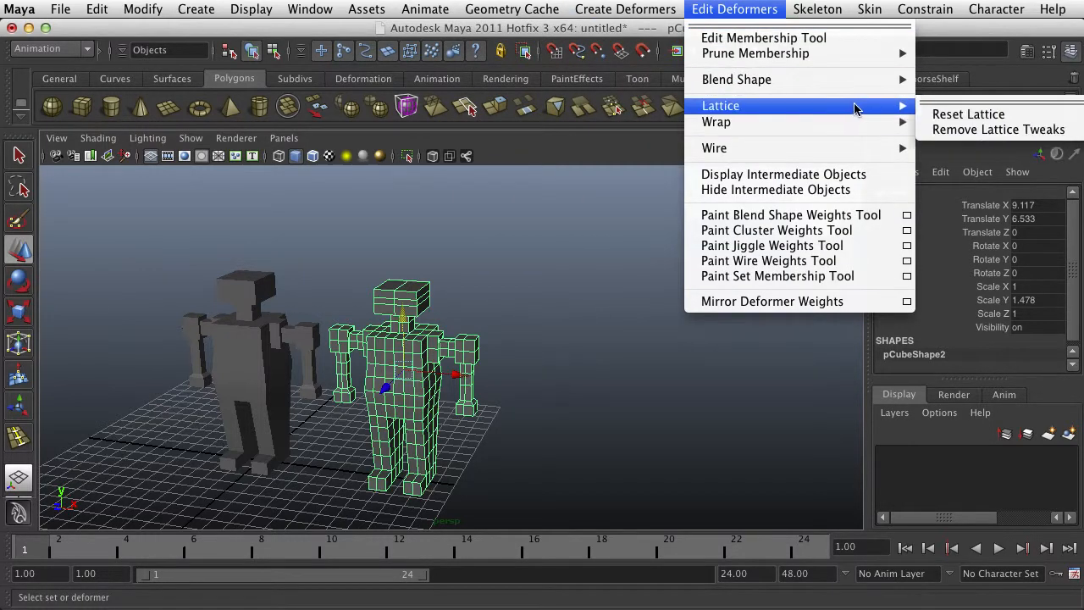
mouse_move(626, 10)
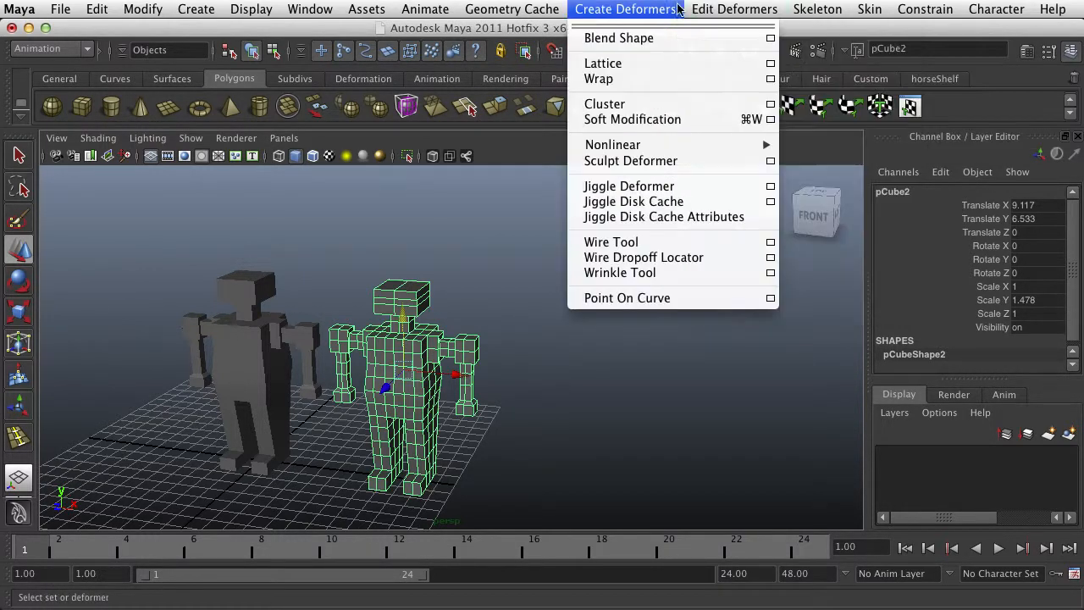
click(745, 66)
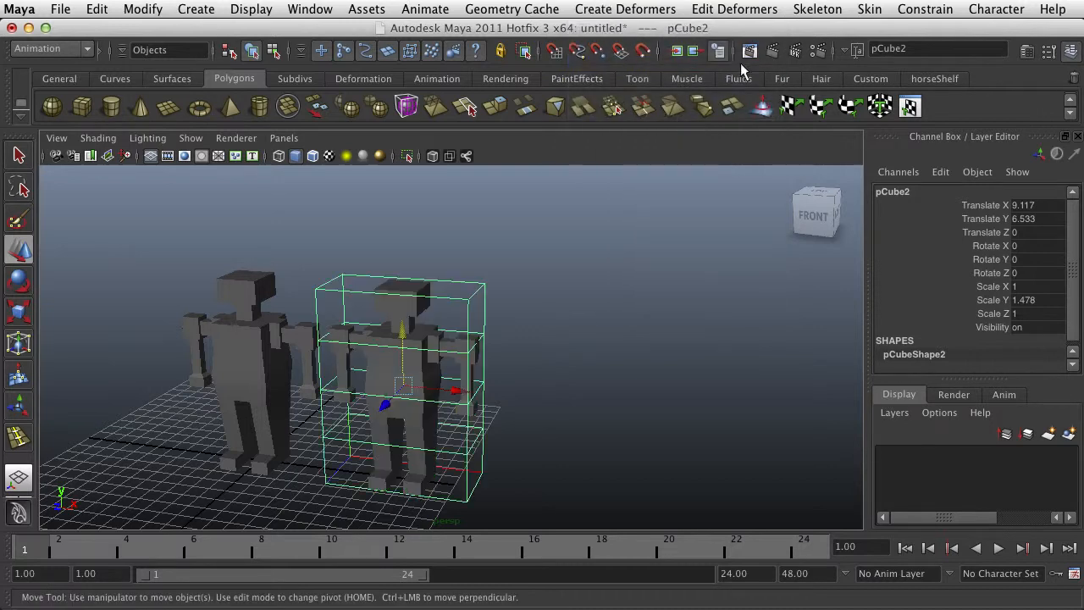
Select the four top points of the copy's lattice and create a cluster deformer from them
right_drag(464, 298, 477, 283)
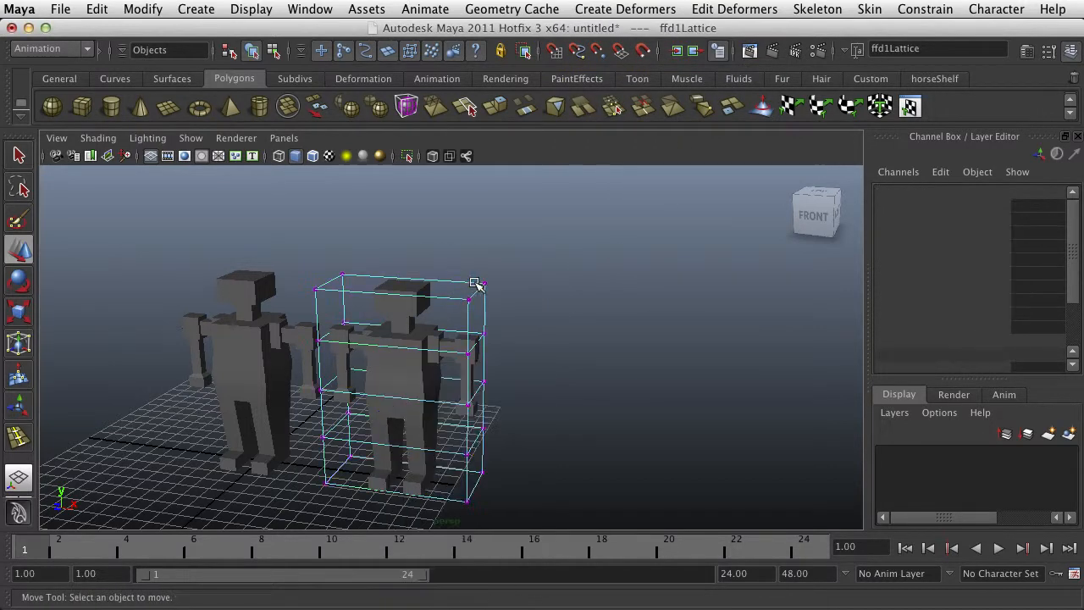
drag(460, 310, 457, 307)
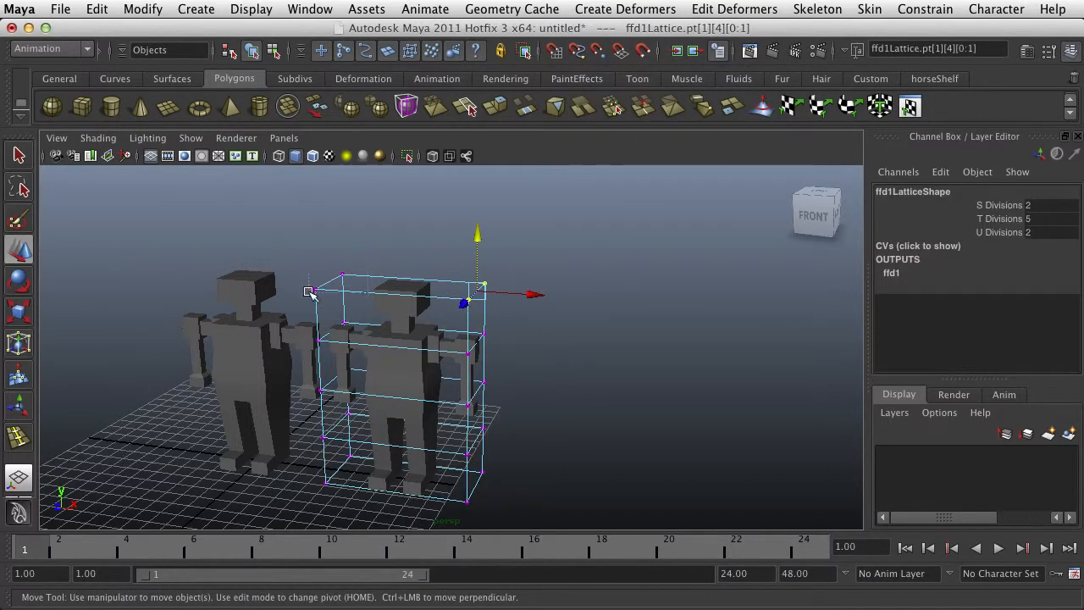
shift+drag(311, 292, 324, 288)
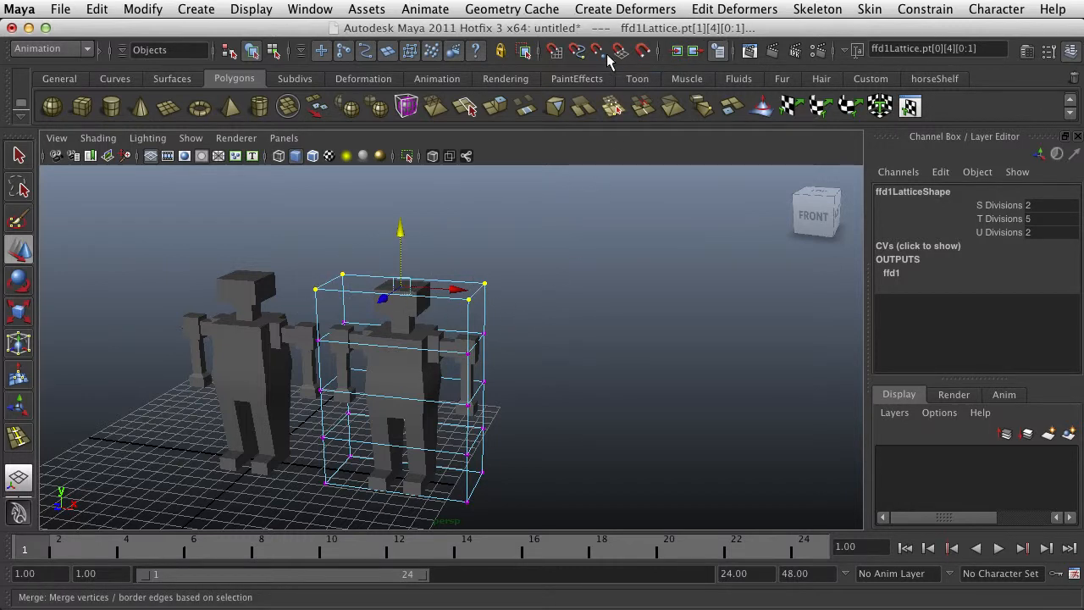
click(604, 10)
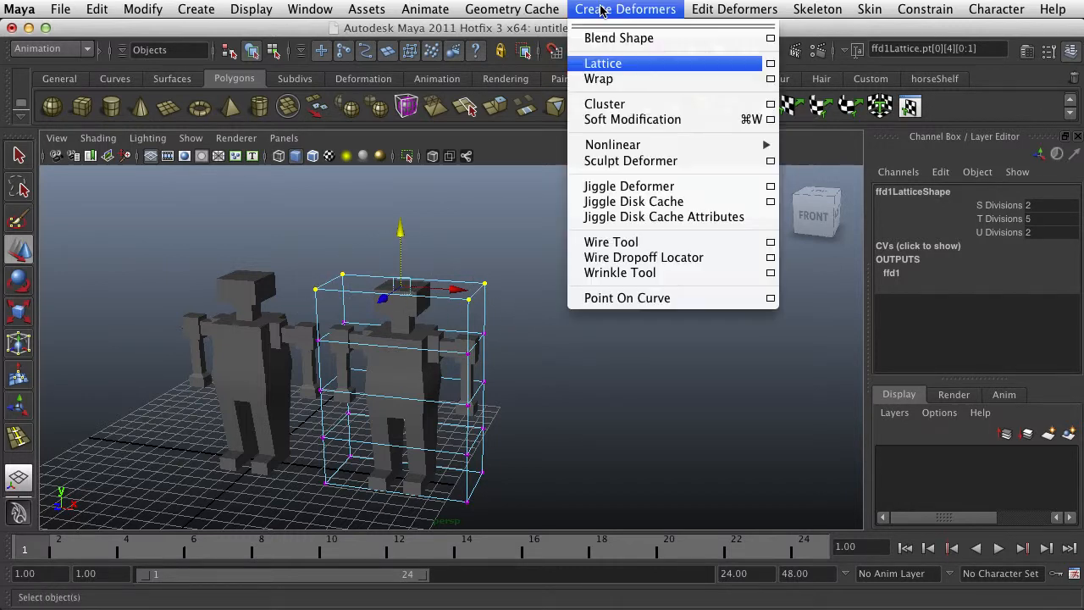
click(604, 103)
click(475, 254)
Select only the cluster handle above the copy's head and raise it to Translate Y 0.239
scroll(473, 254, up, 3)
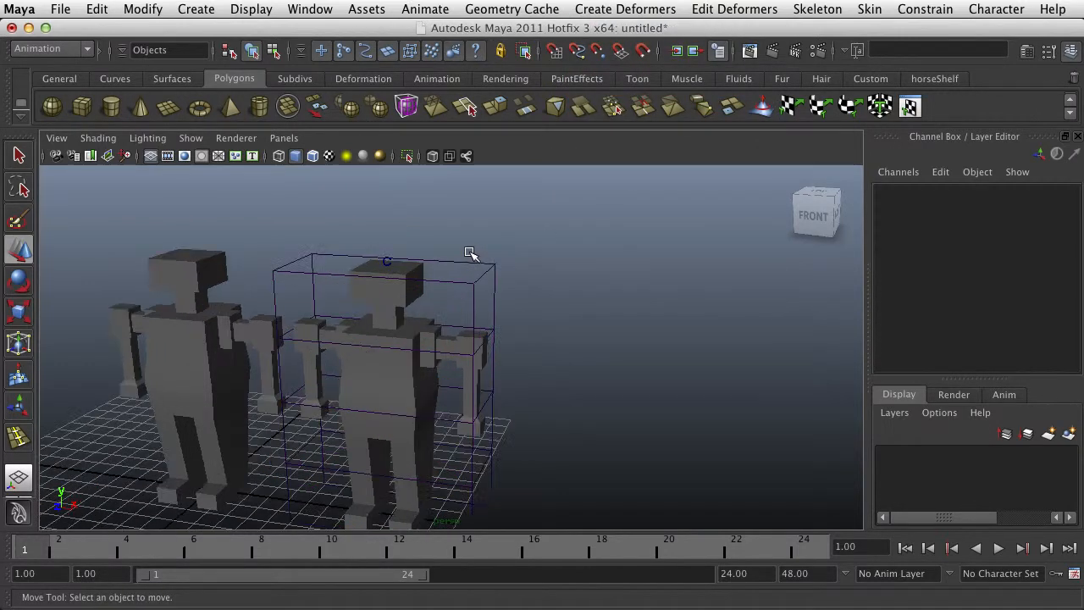
click(387, 258)
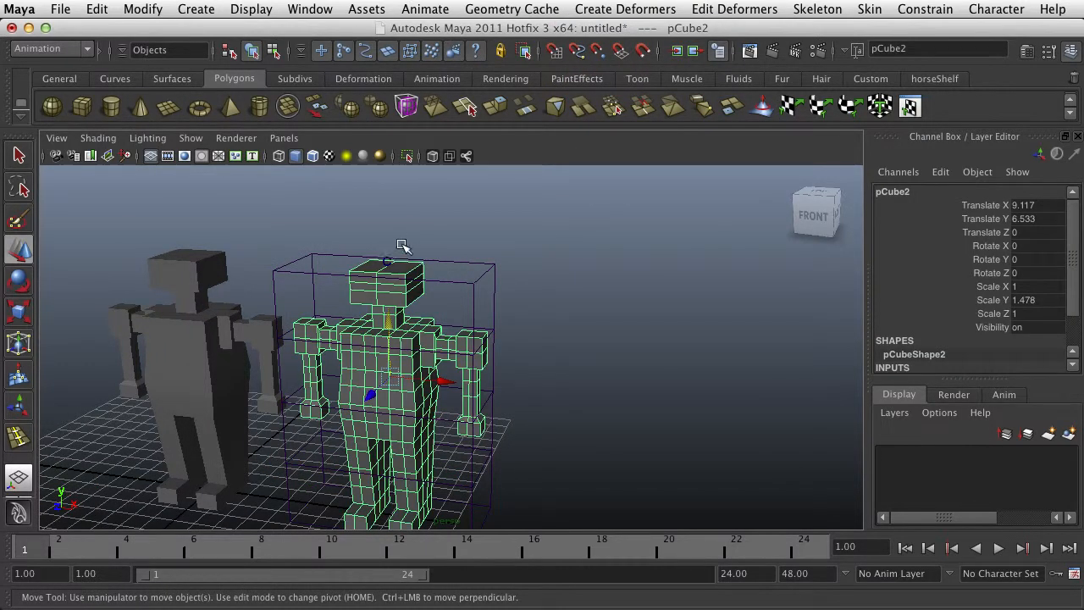
click(385, 264)
shift+click(399, 291)
alt+drag(441, 262, 475, 262)
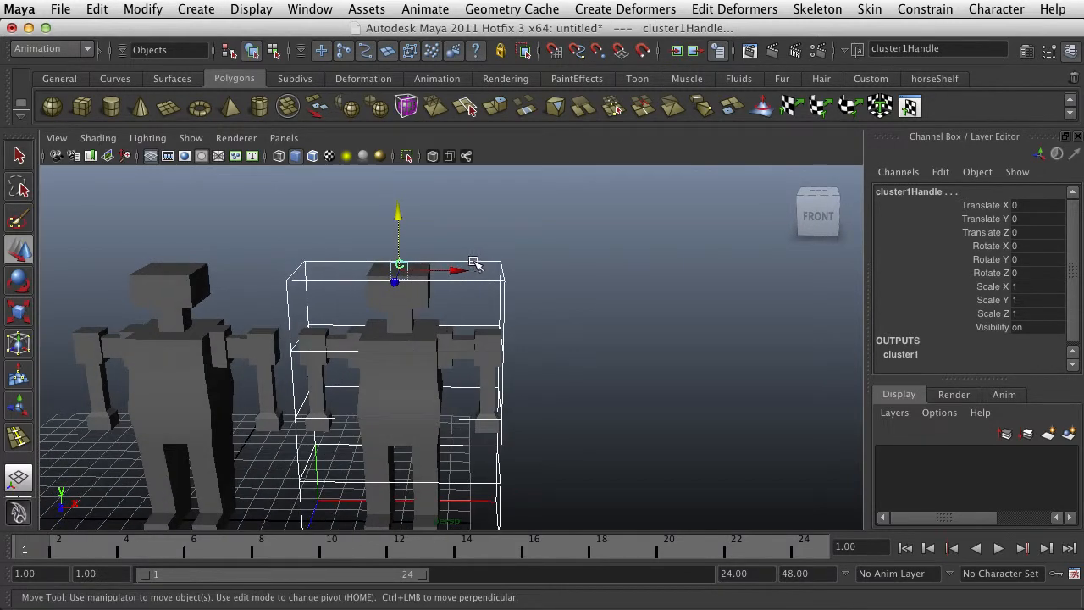
shift+click(498, 262)
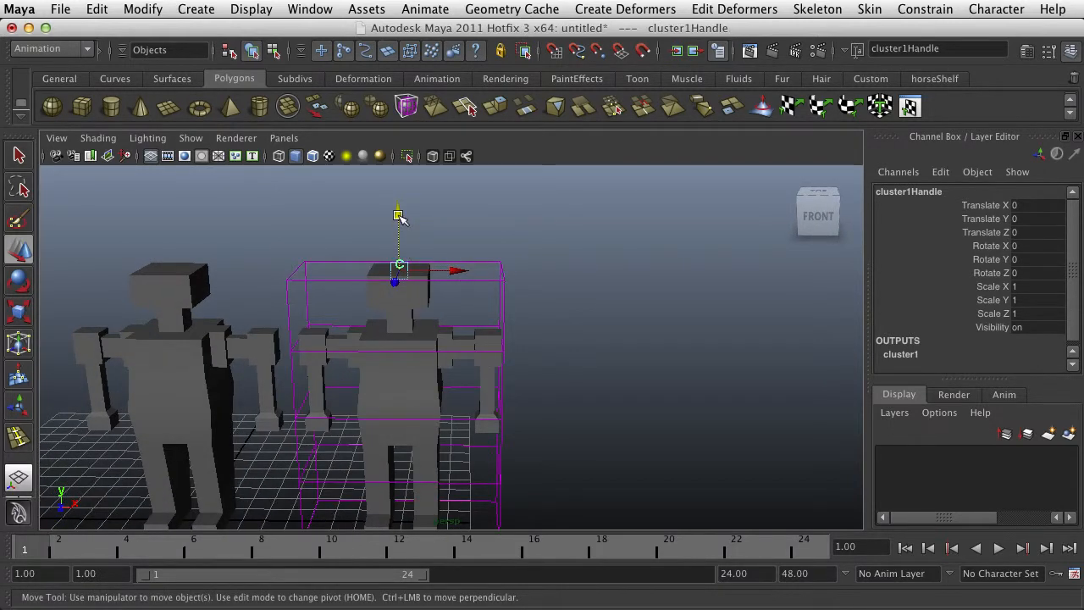
drag(399, 215, 460, 294)
mouse_move(439, 227)
mouse_down()
mouse_move(440, 186)
mouse_move(438, 217)
mouse_up()
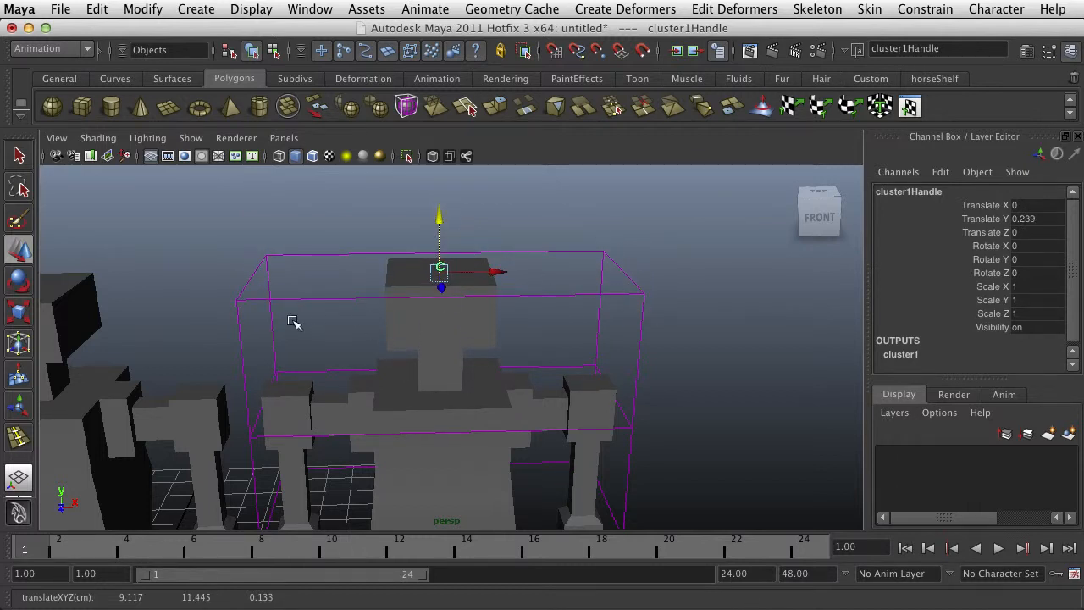
Rotate the cluster handle to about -26.26 degrees around Y, twisting the copy's head
key(r)
key(e)
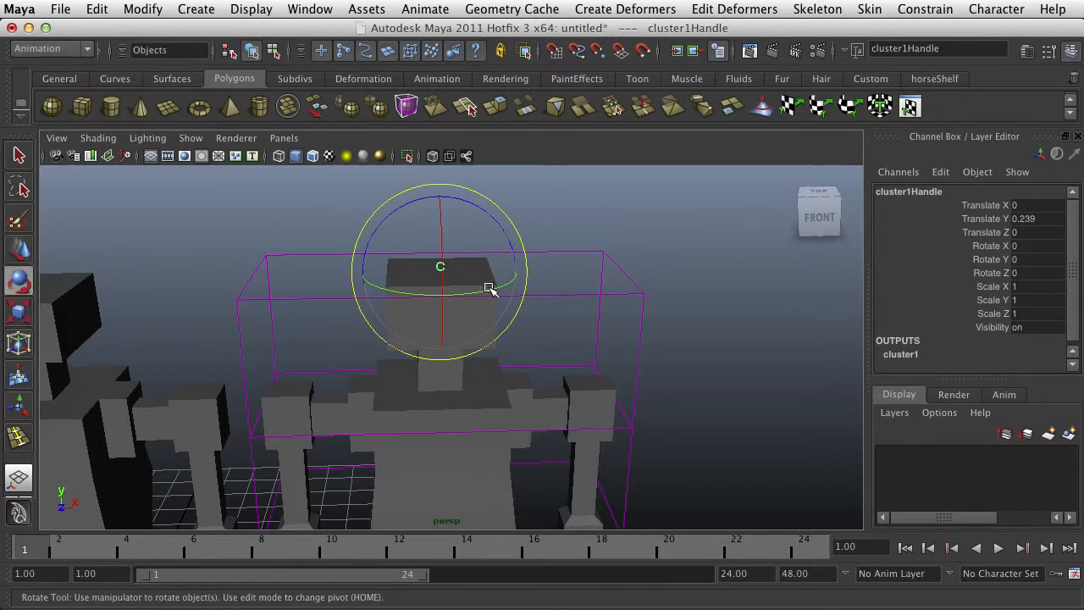
mouse_move(491, 288)
mouse_down()
mouse_move(423, 295)
mouse_move(533, 274)
mouse_move(483, 290)
mouse_up()
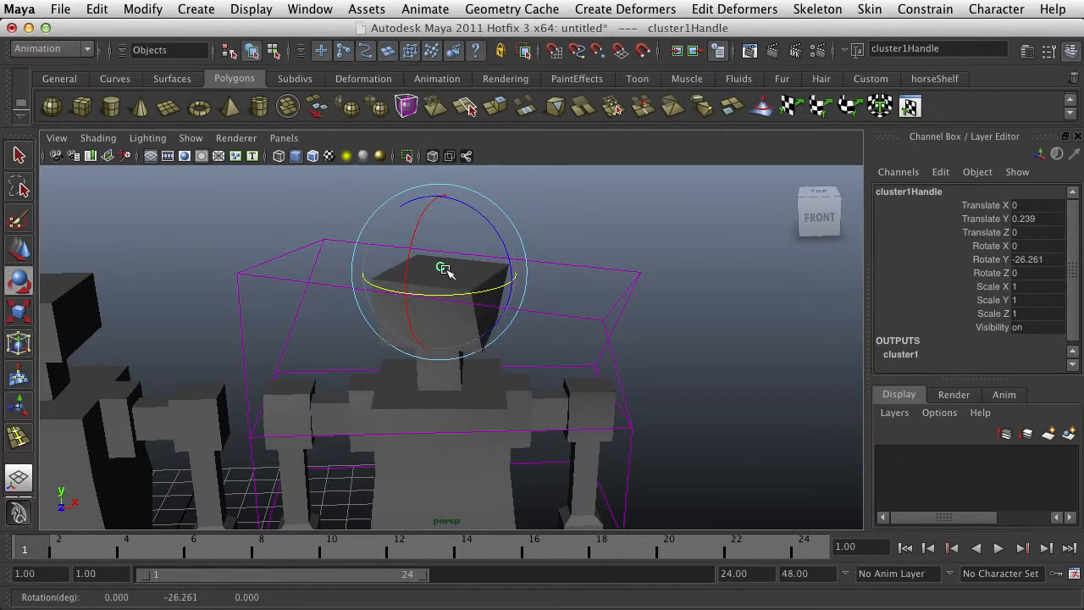
Key the head's cluster handle at Rotate Y -31.604 on frame 1 and Rotate Y 30.362 on frame 17
mouse_move(436, 294)
mouse_down()
mouse_move(508, 285)
mouse_move(425, 285)
mouse_move(515, 286)
mouse_move(436, 295)
mouse_move(493, 290)
mouse_move(454, 288)
mouse_move(448, 295)
mouse_move(501, 291)
mouse_move(429, 304)
mouse_up()
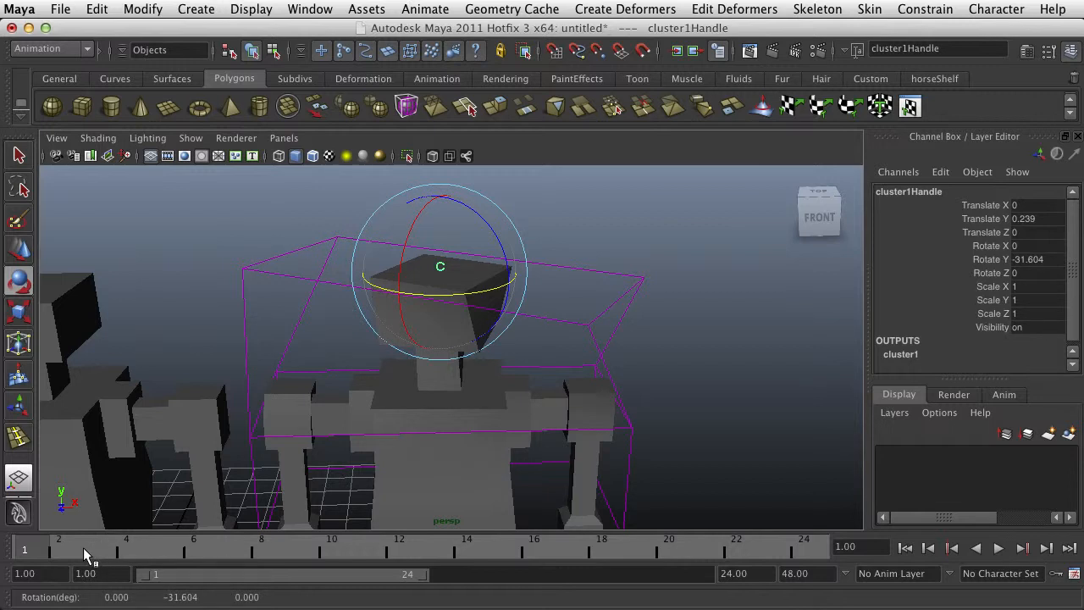
key(s)
drag(34, 552, 569, 555)
drag(430, 309, 507, 298)
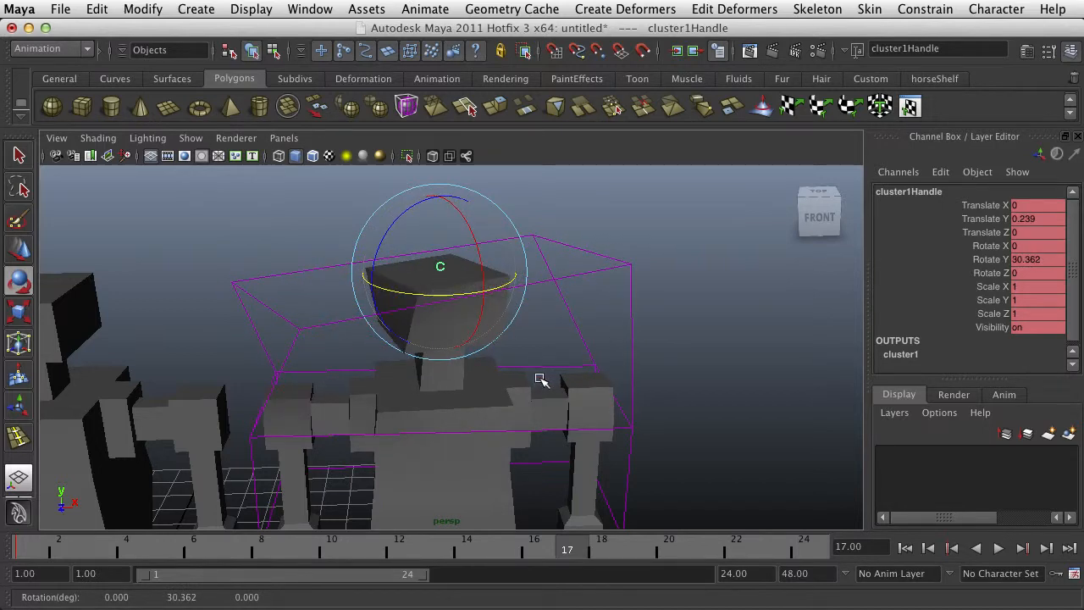
Play back and scrub the head-twist animation between frames 1 and 17, and return to frame 1
key(alt+v)
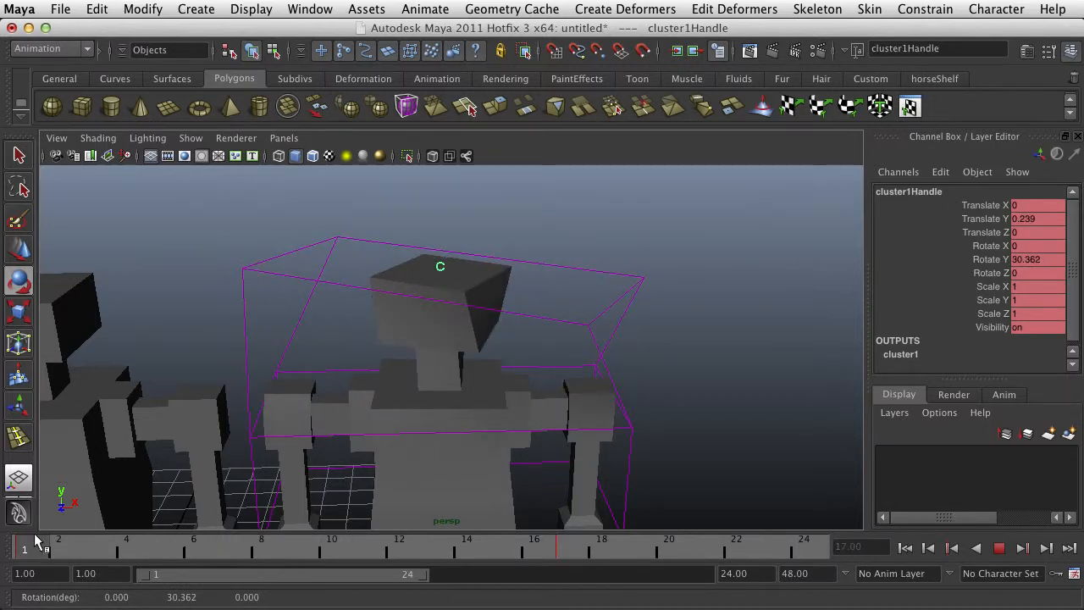
drag(161, 552, 294, 552)
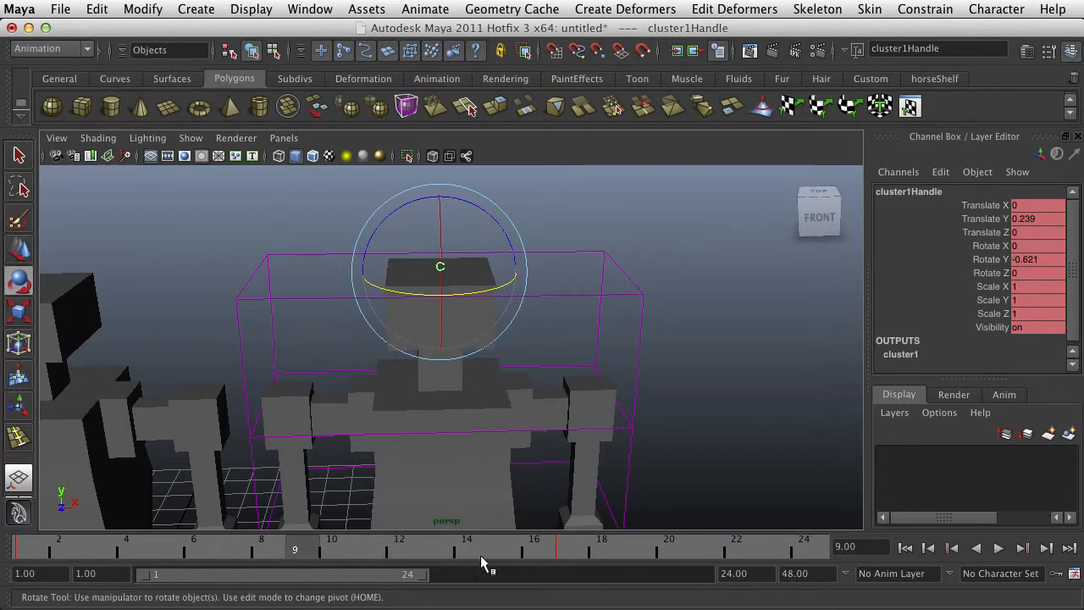
key(alt+v)
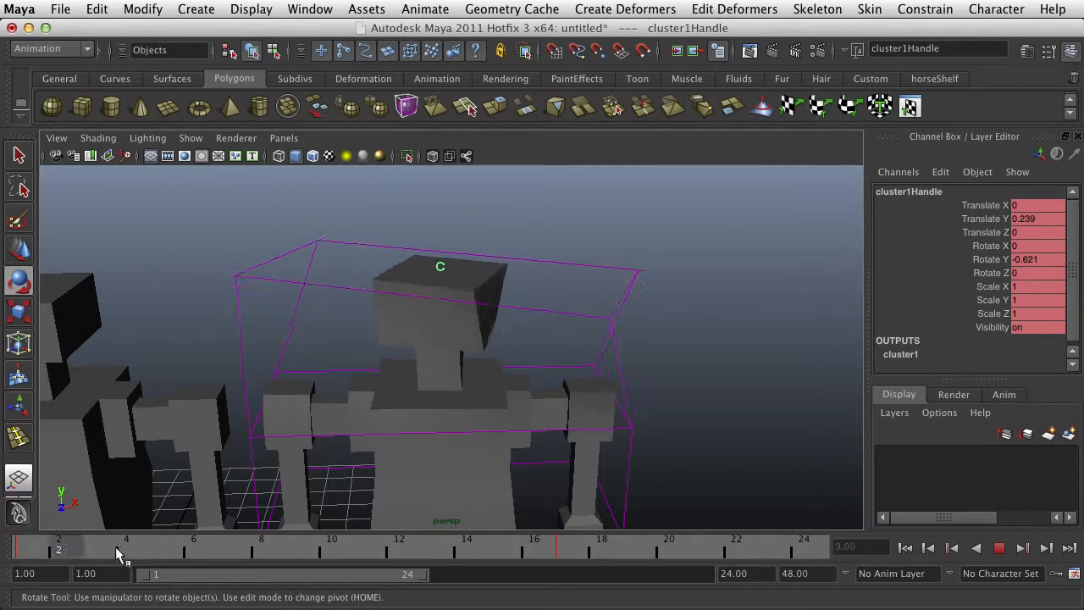
drag(472, 552, 251, 540)
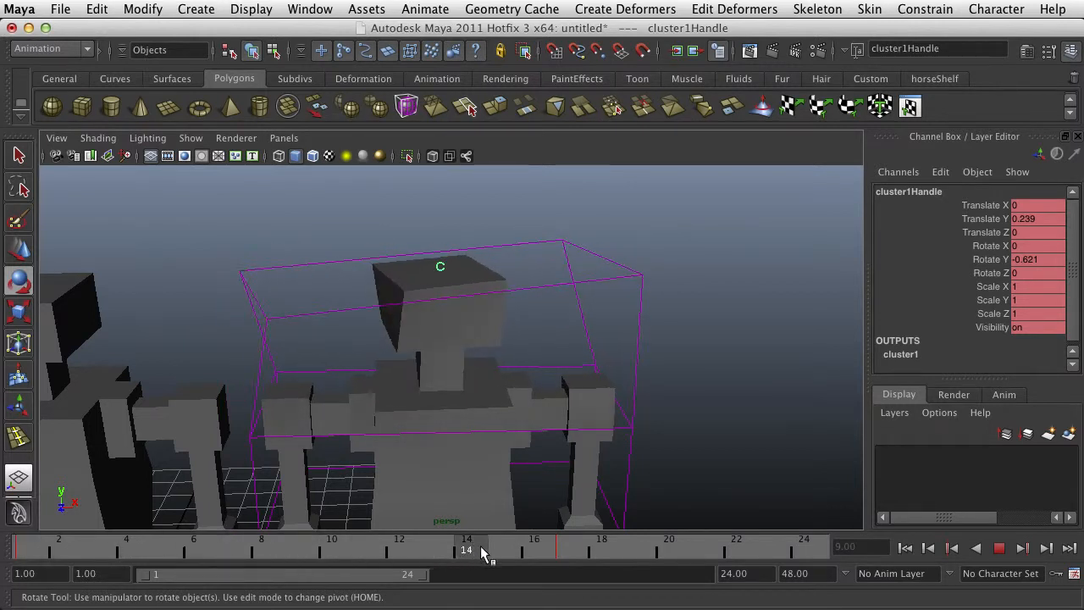
key(alt+v)
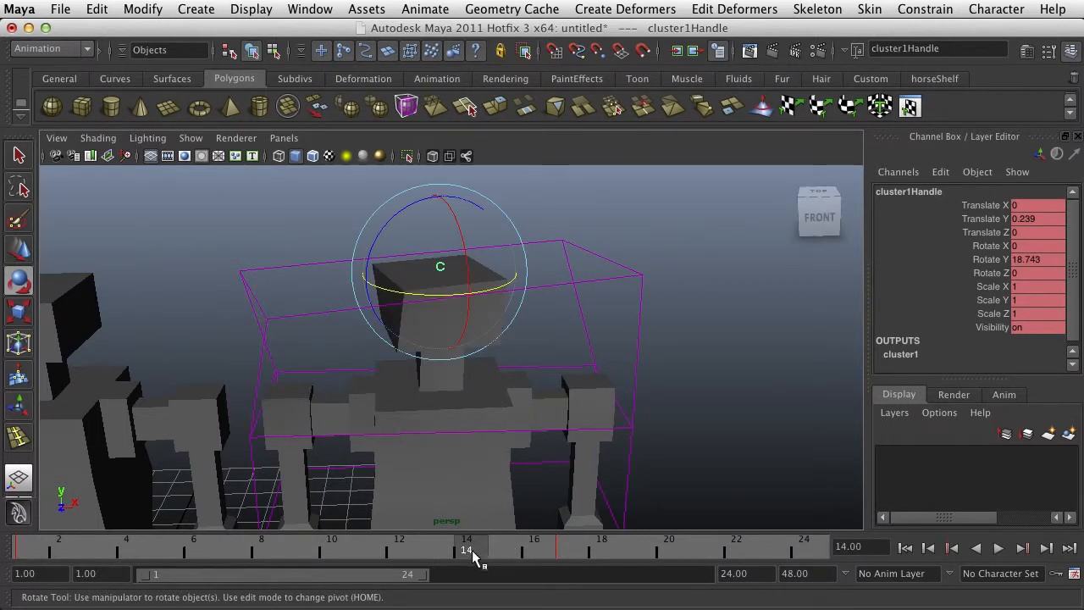
key(alt+v)
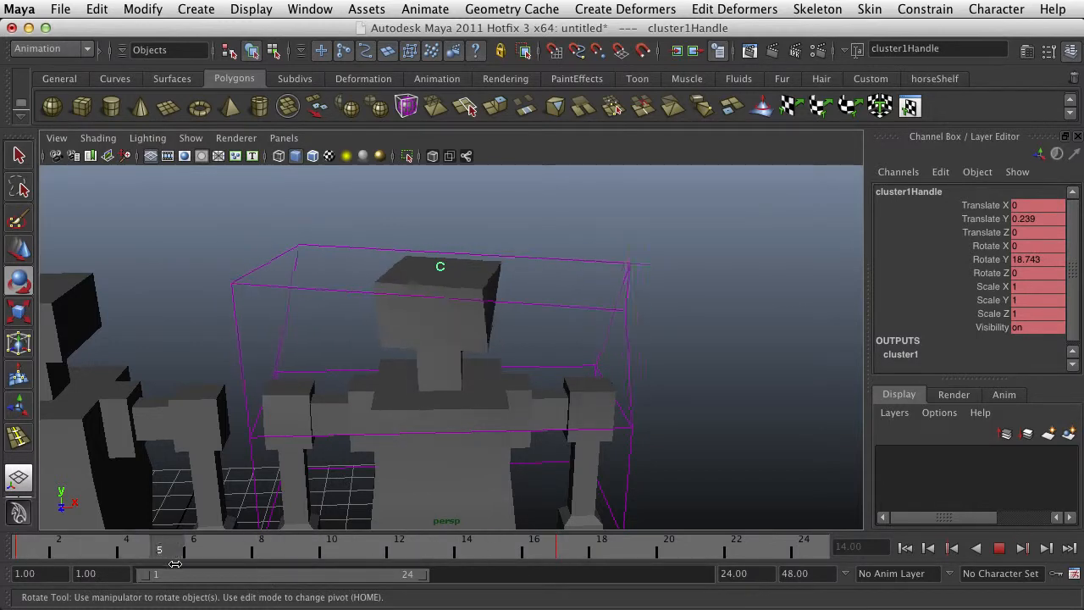
key(alt+v)
middle_drag(684, 442, 641, 428)
key(alt+shift+v)
Switch the original figure to vertex editing and select all of its head vertices
alt+drag(515, 412, 483, 359)
click(475, 376)
right_drag(487, 397, 441, 406)
alt+drag(440, 406, 435, 370)
drag(348, 251, 559, 356)
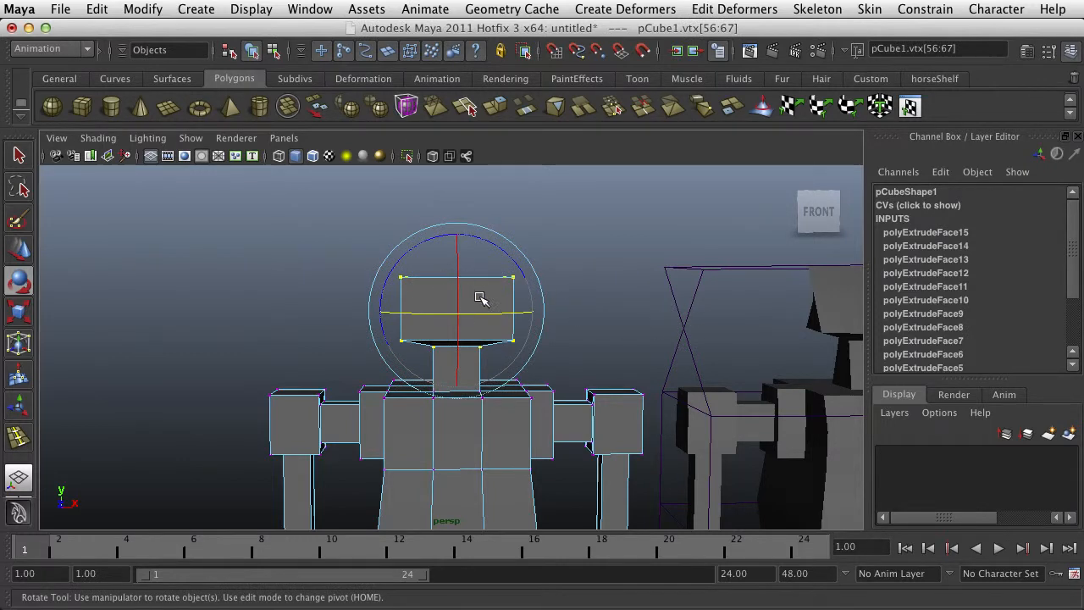
click(525, 12)
mouse_move(610, 12)
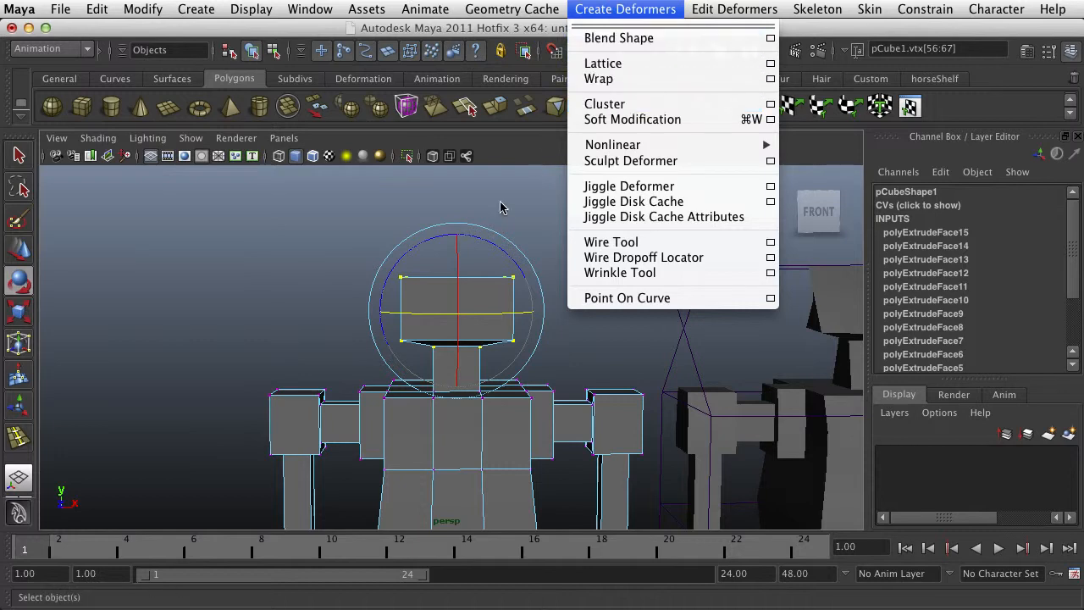
click(346, 377)
Select the elbow, forearm and hand vertices of the original figure's arm on the negative X side and create a cluster deformer from them
alt+middle_drag(334, 395, 393, 254)
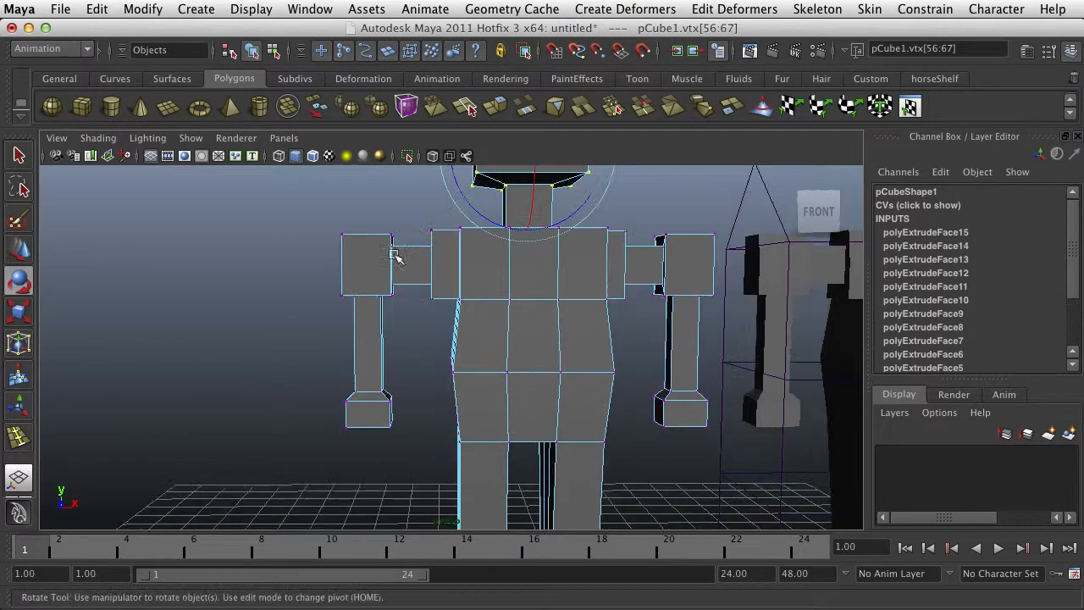
drag(414, 212, 312, 471)
alt+middle_drag(400, 296, 390, 365)
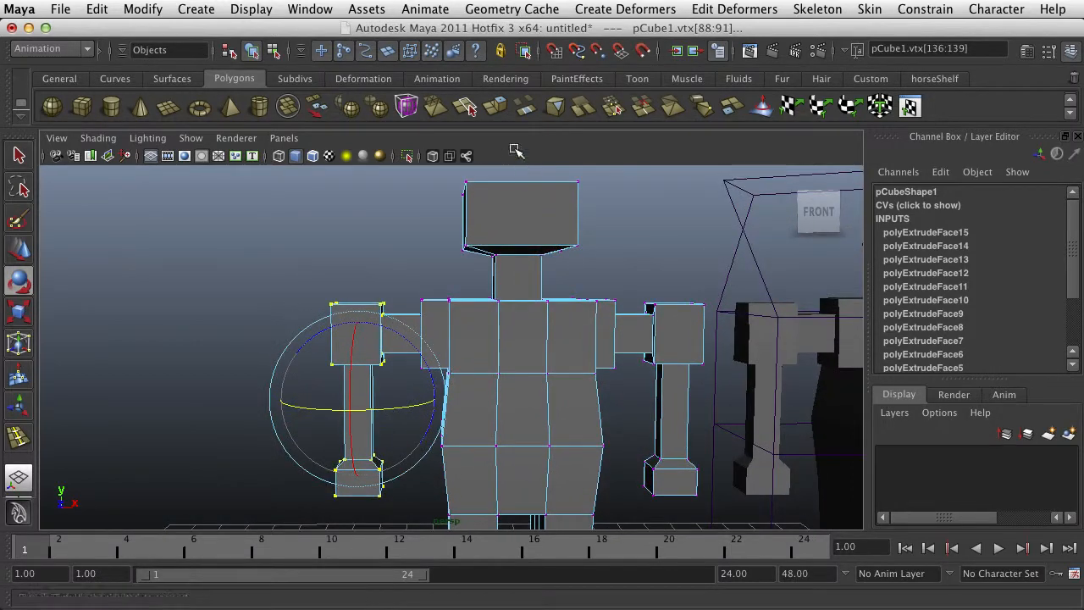
click(625, 9)
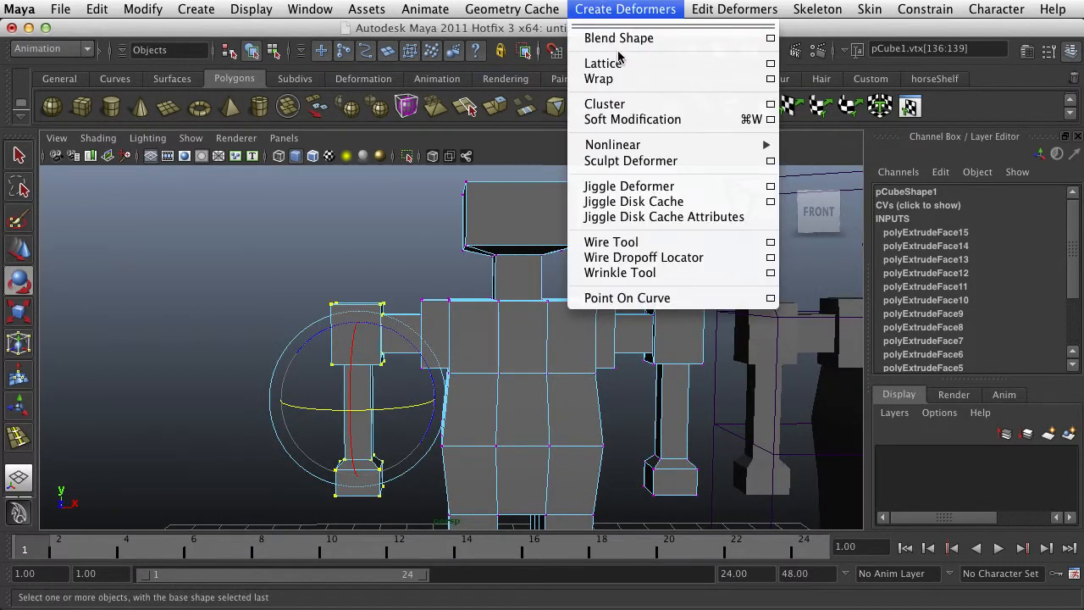
click(605, 104)
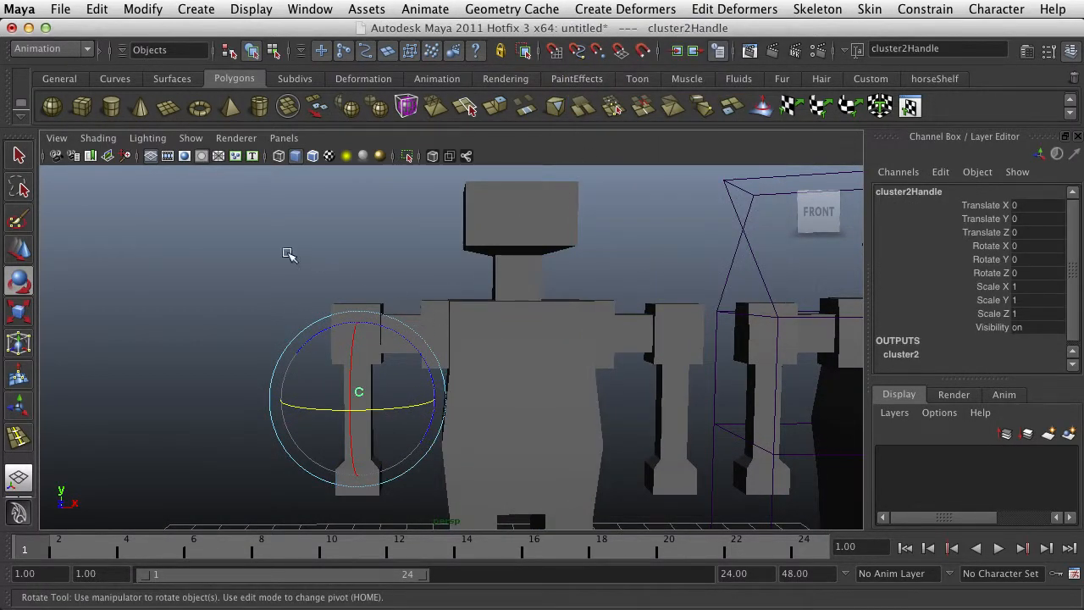
Move the arm's cluster handle outward to Translate X -4.756, stretching the upper arm
click(327, 366)
click(354, 392)
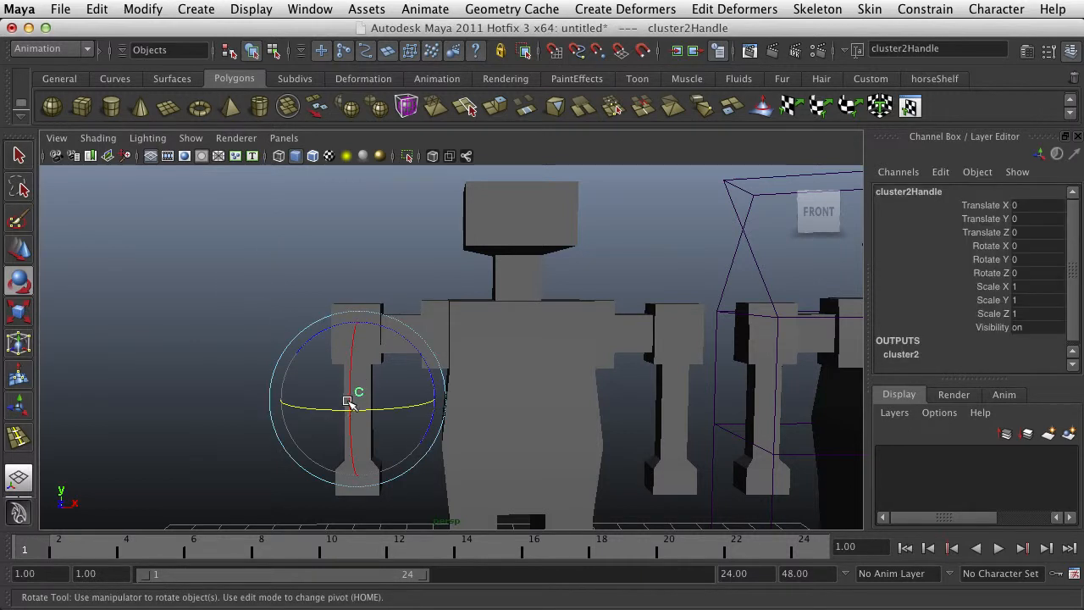
key(w)
drag(412, 397, 210, 403)
Rotate the arm's cluster handle to about 1.33, 24.89 and -51.61 degrees around X, Y and Z
key(r)
key(e)
key(w)
key(r)
key(e)
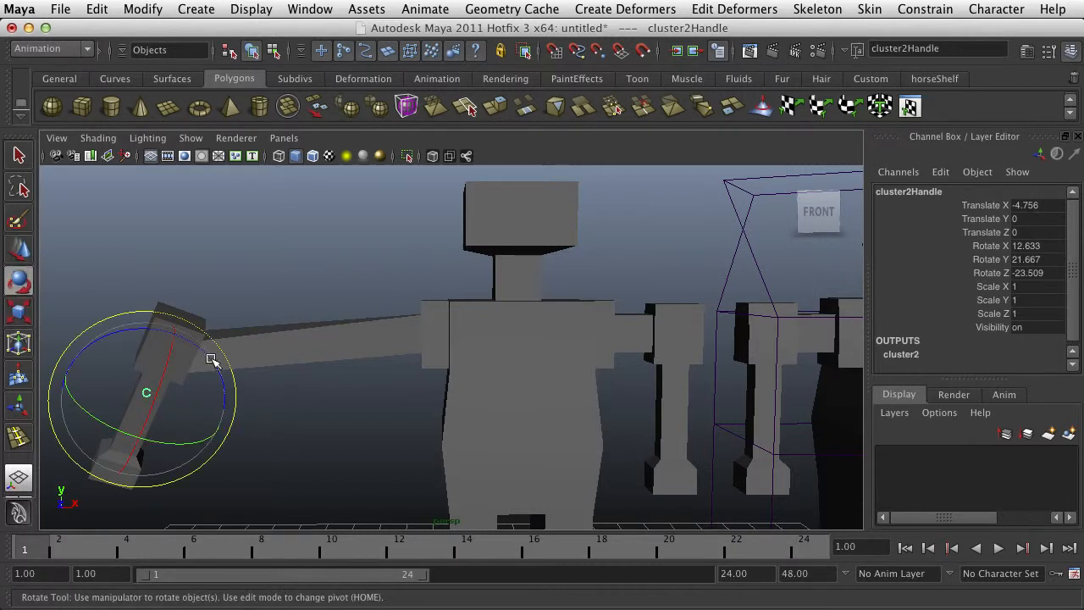
drag(213, 359, 234, 405)
key(w)
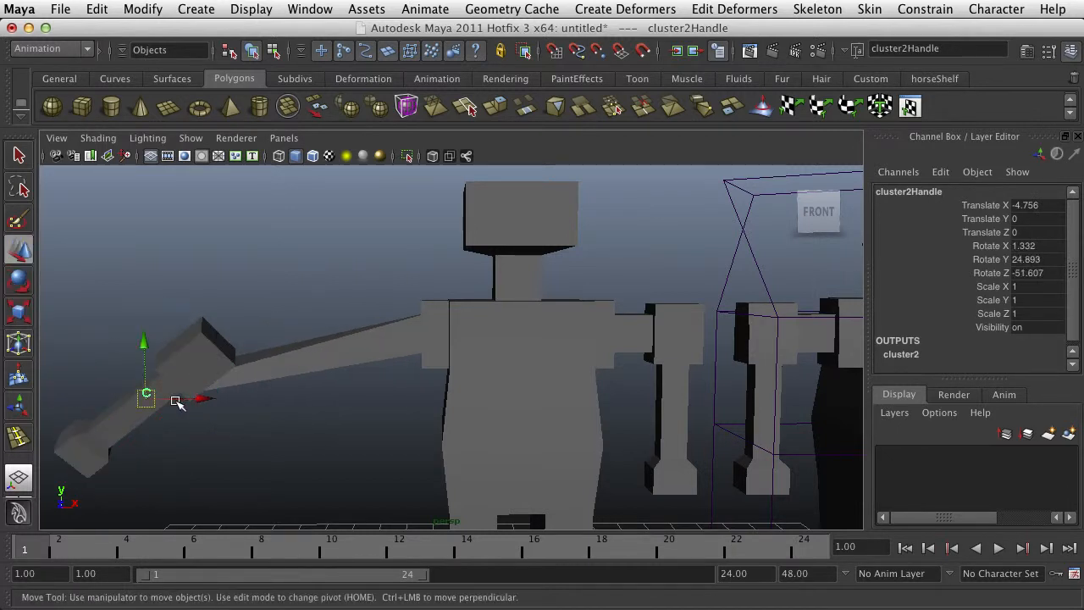
Raise the arm's cluster handle to Translate Y 1.748 and bring it inward to Translate X -1.425
drag(144, 345, 146, 266)
alt+middle_drag(209, 350, 381, 382)
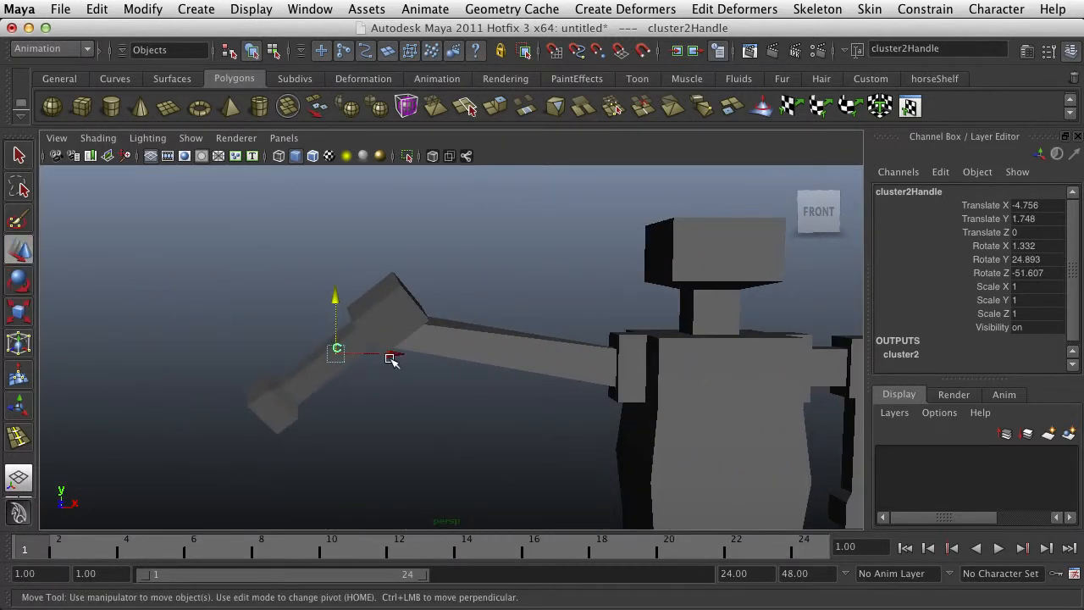
drag(388, 357, 532, 375)
alt+middle_drag(532, 375, 394, 399)
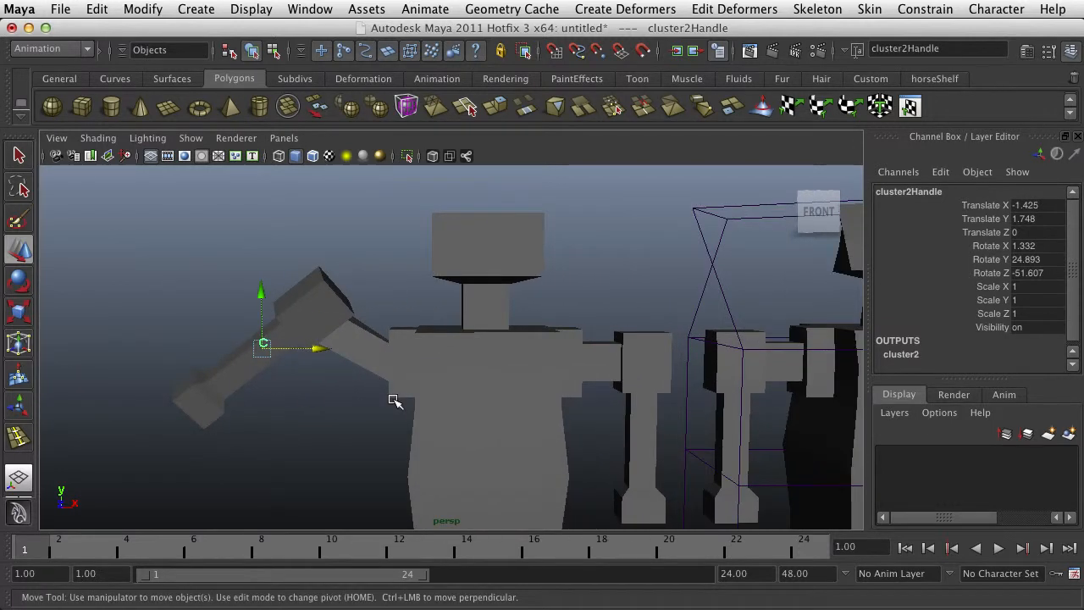
Pose the arm's cluster handle at Translate -0.61, 0.072, 0 and Rotate 7.83, 16.277, -0.507
key(e)
drag(302, 288, 259, 363)
key(w)
drag(309, 412, 348, 370)
key(e)
key(w)
key(r)
key(e)
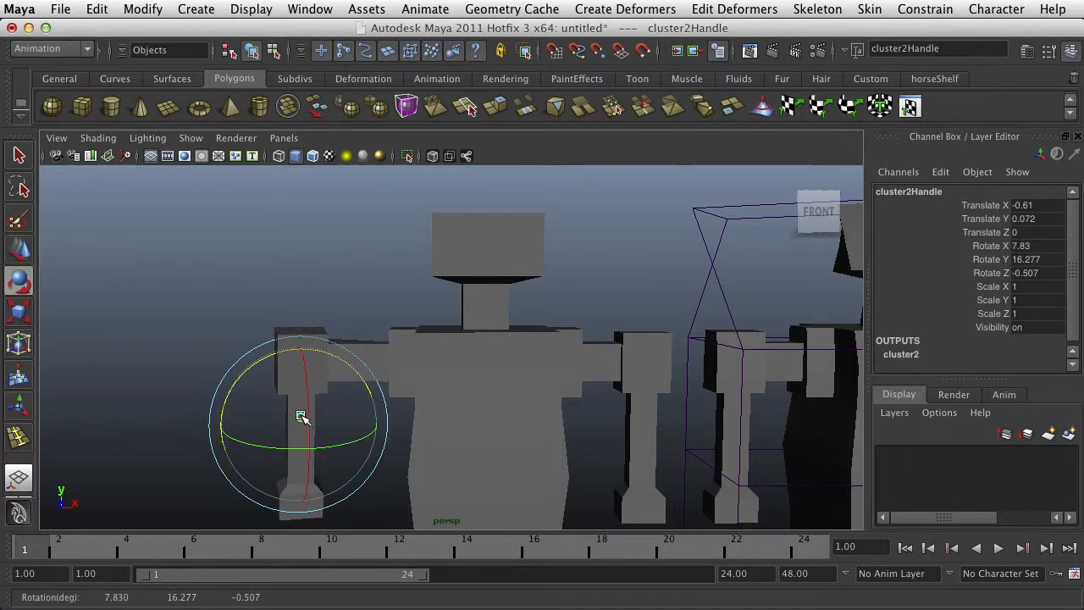
Select the original figure's mesh and examine how the upper arm deforms where it meets the clustered elbow
click(308, 325)
click(309, 335)
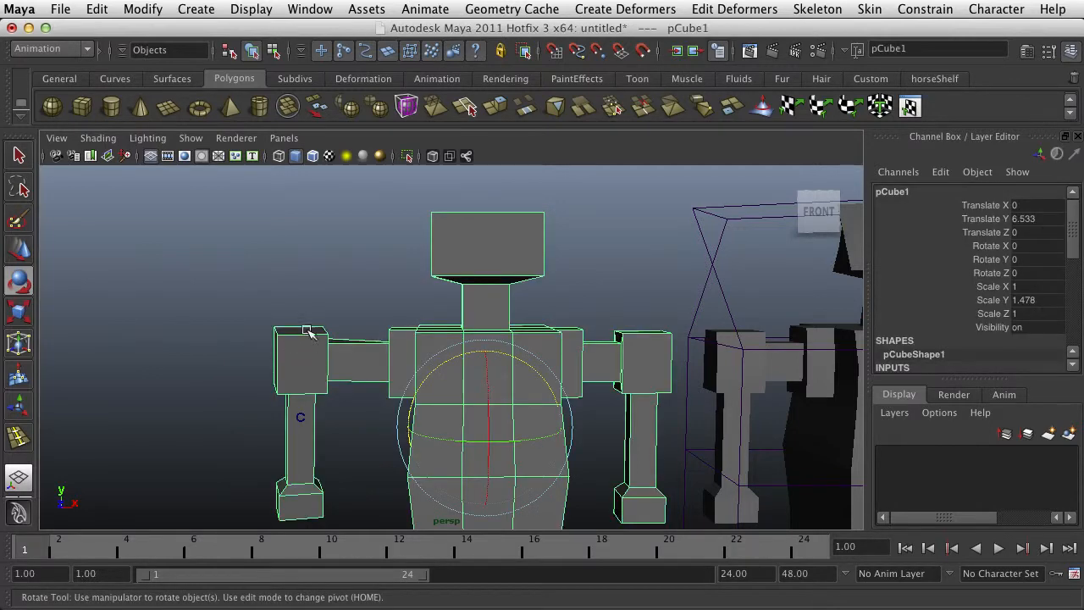
scroll(314, 341, up, 3)
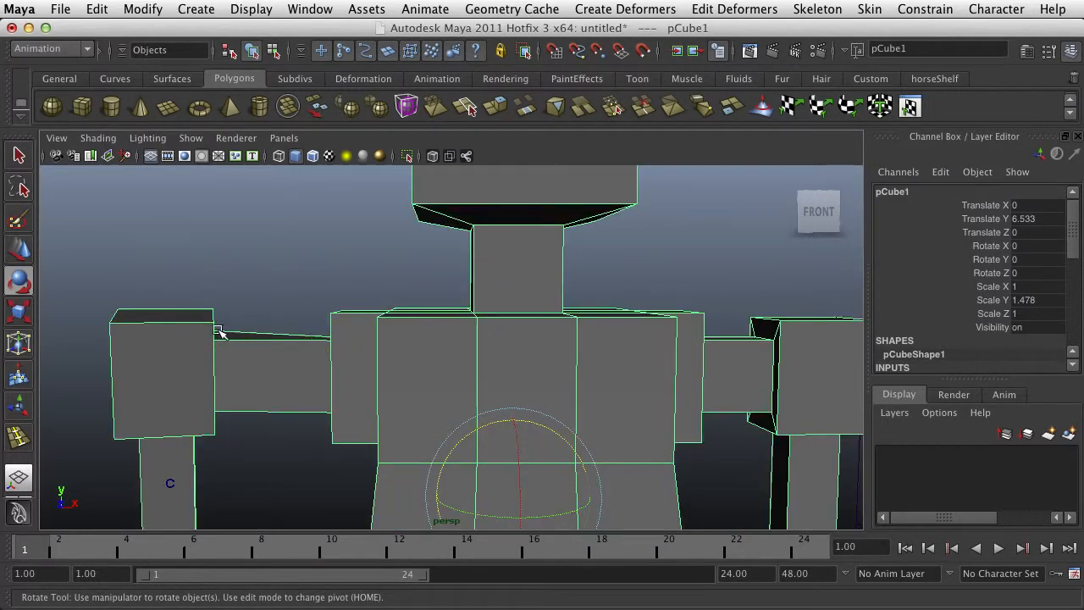
scroll(218, 332, down, 5)
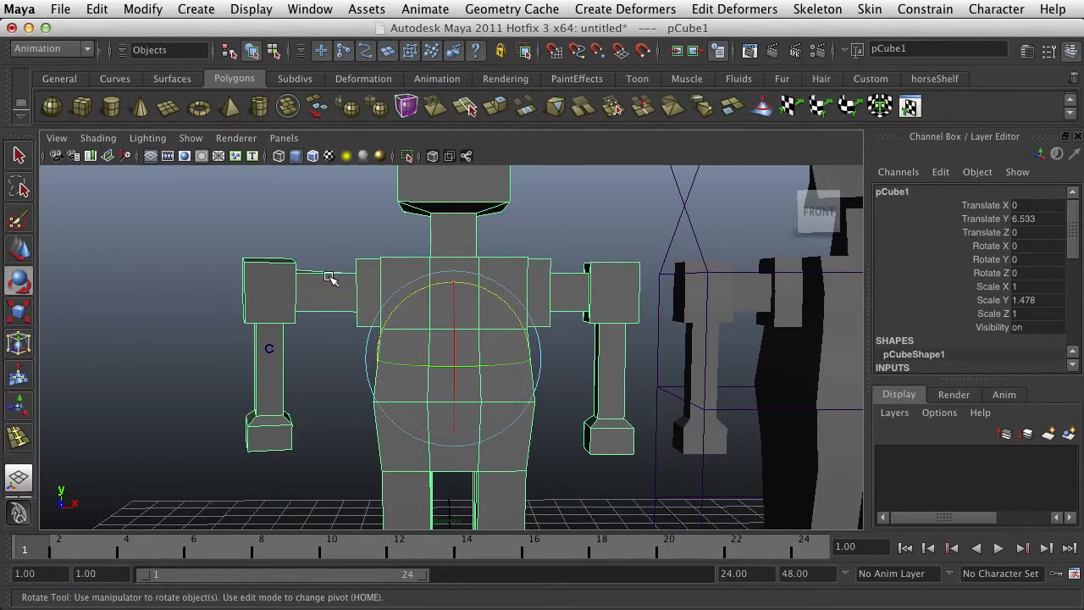
Select only the arm's cluster handle, try shifting it along X, and undo the shift
click(268, 348)
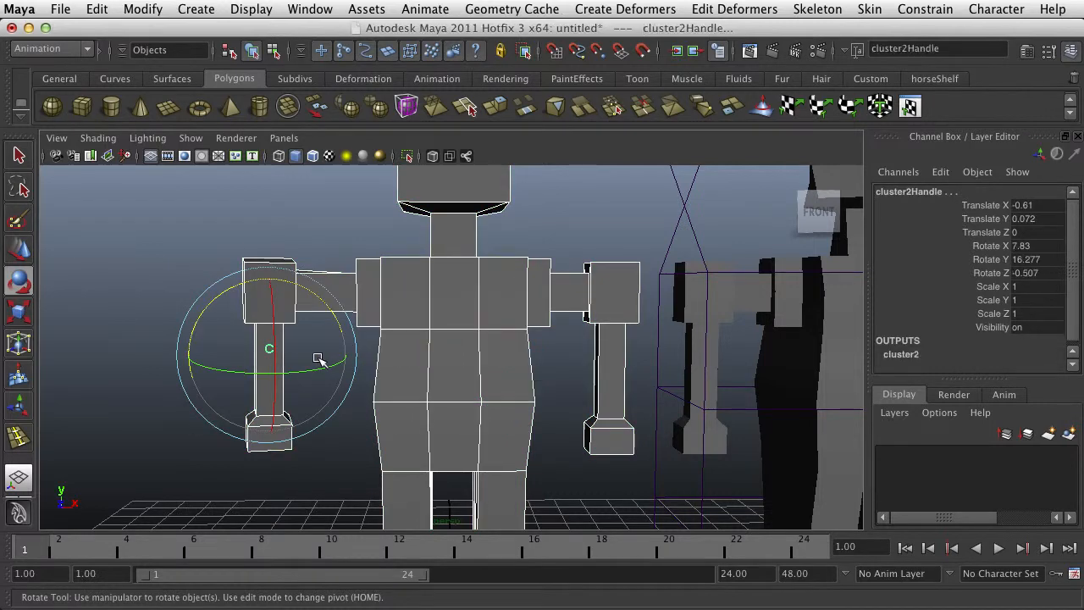
drag(307, 294, 326, 315)
key(z)
click(161, 296)
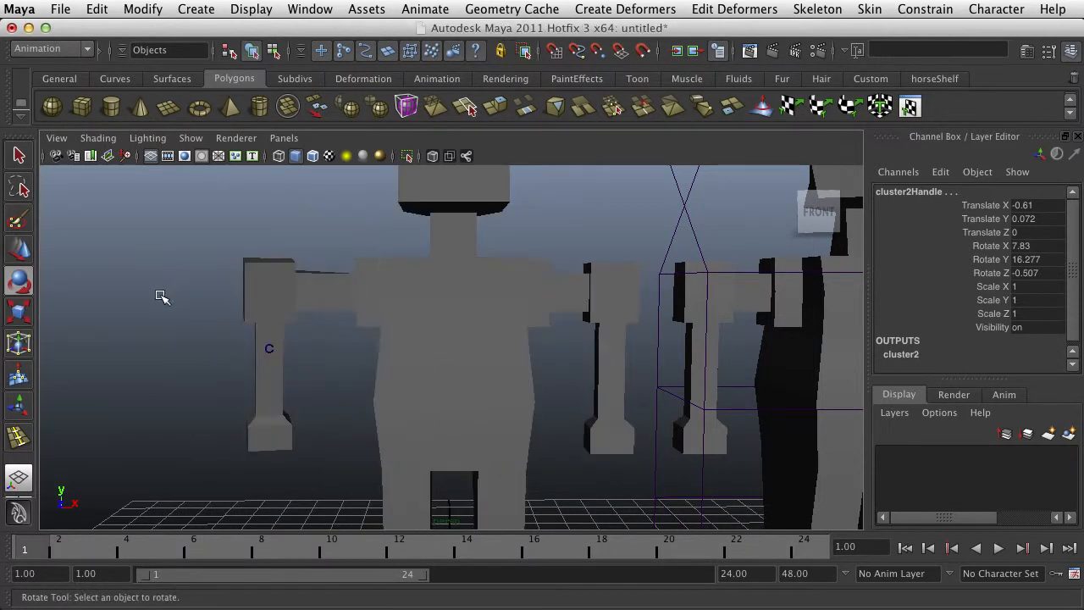
click(269, 348)
key(w)
drag(324, 354, 237, 360)
key(z)
Reselect the arm's cluster handle and move it outward to Translate X -1.481
click(281, 328)
click(270, 345)
shift+drag(309, 382, 204, 403)
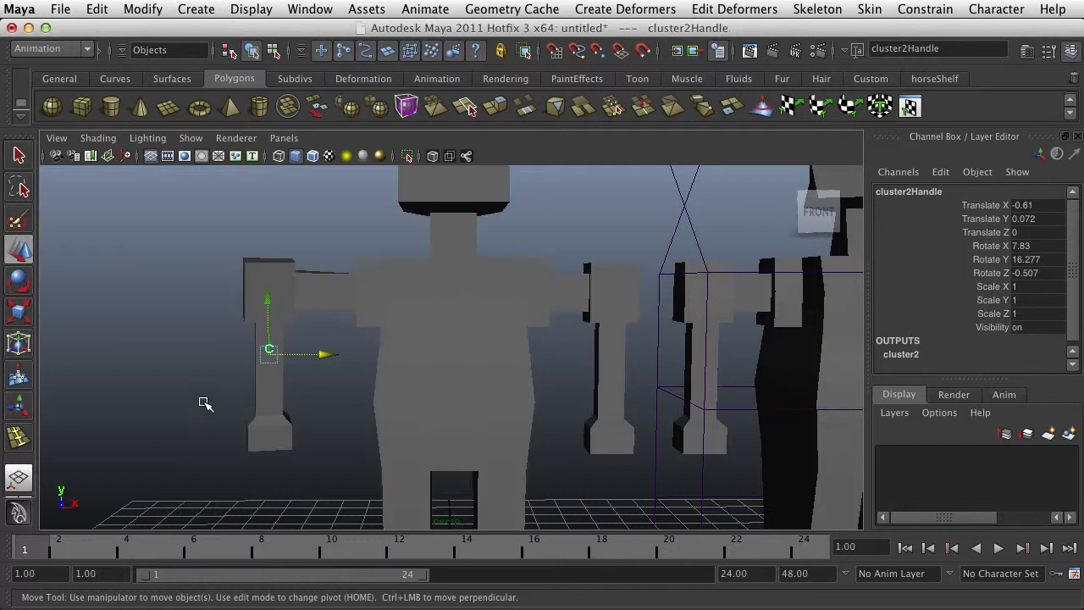
drag(313, 362, 283, 368)
key(e)
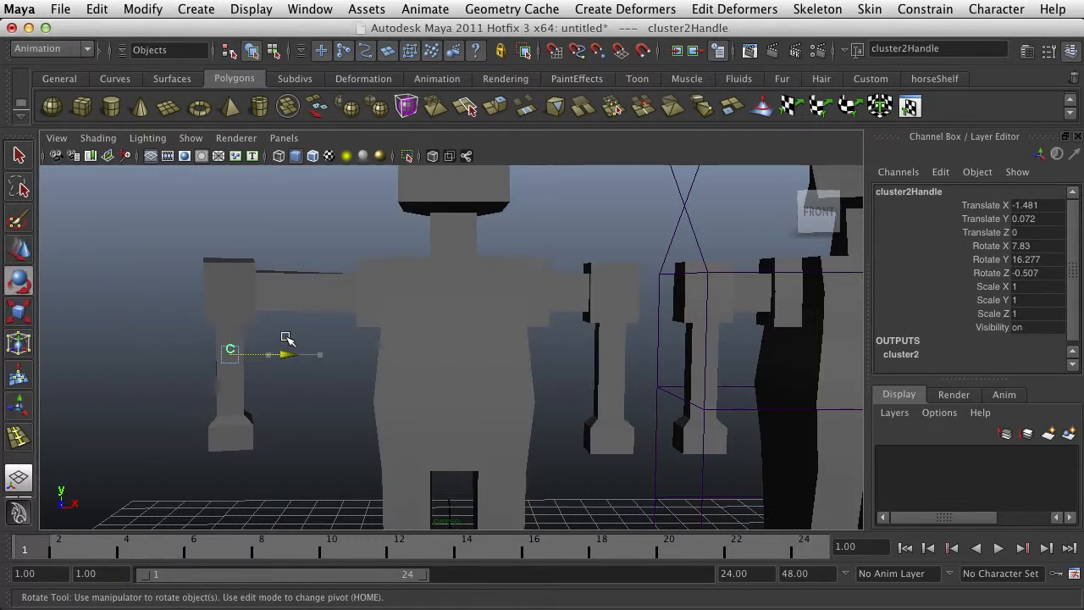
drag(275, 294, 311, 382)
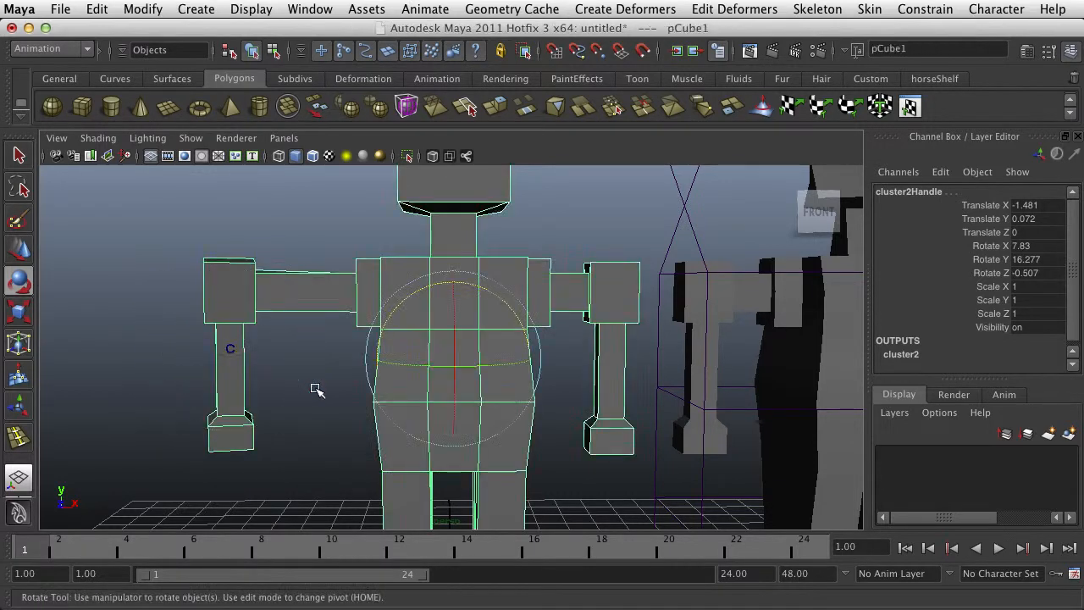
Undo the arm cluster handle's rotations and vertical moves, stepping back to its initial shift along X
click(265, 351)
key(z)
key(z)
key(z)
key(z)
key(z)
key(z)
key(z)
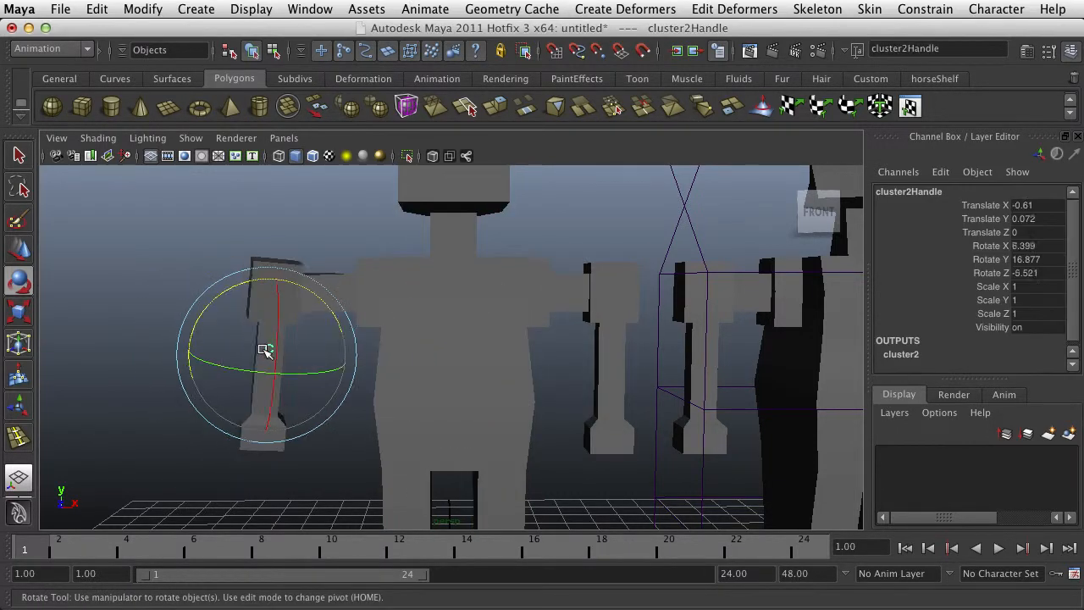
key(z)
key(z)
key(z)
key(z)
key(z)
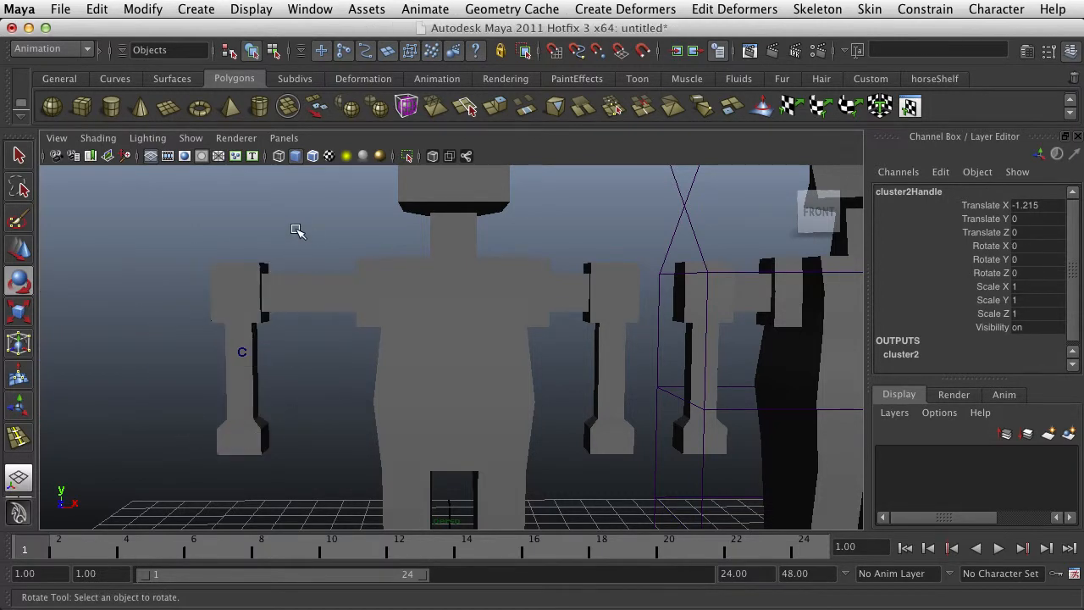
Compare the mesh and arm cluster selections, clear the selection, and examine both figures with their cluster handles from an angle
drag(304, 234, 265, 316)
drag(222, 370, 223, 371)
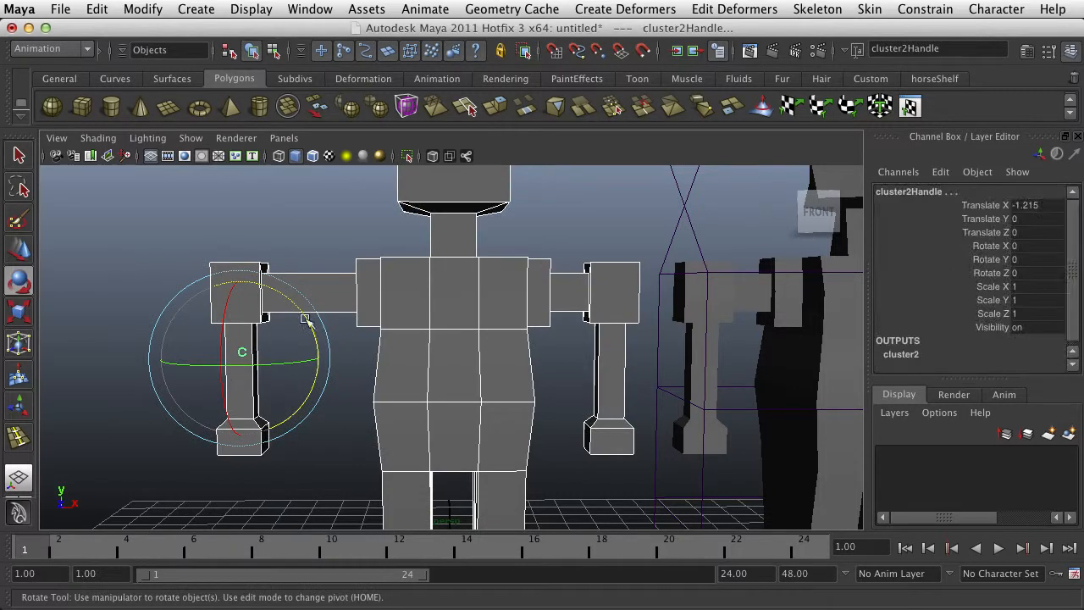
click(428, 289)
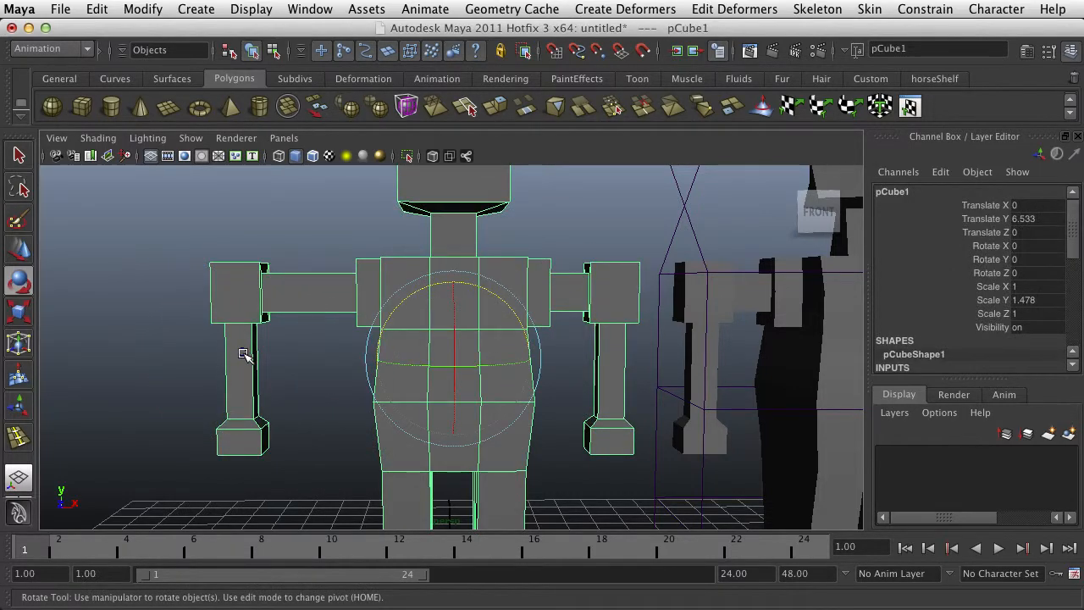
click(296, 233)
alt+drag(395, 299, 419, 301)
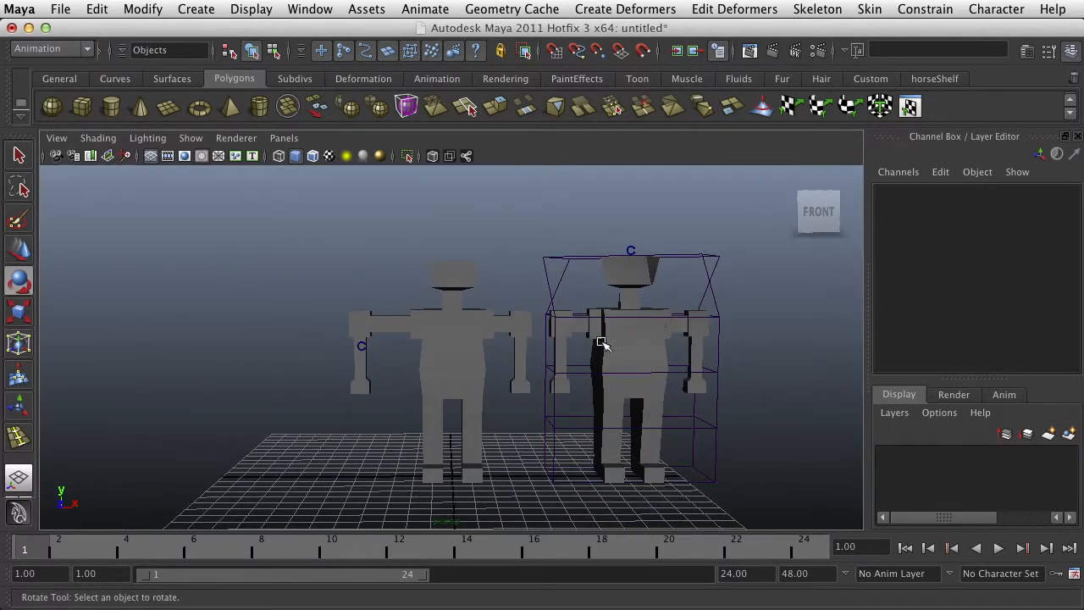
alt+drag(592, 339, 435, 356)
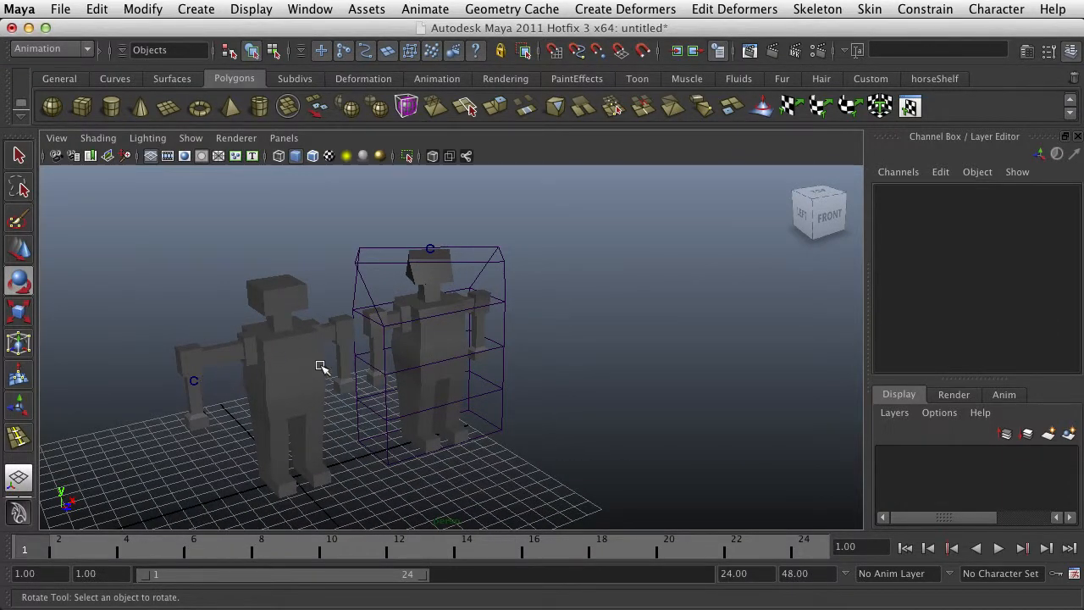
click(295, 374)
click(182, 378)
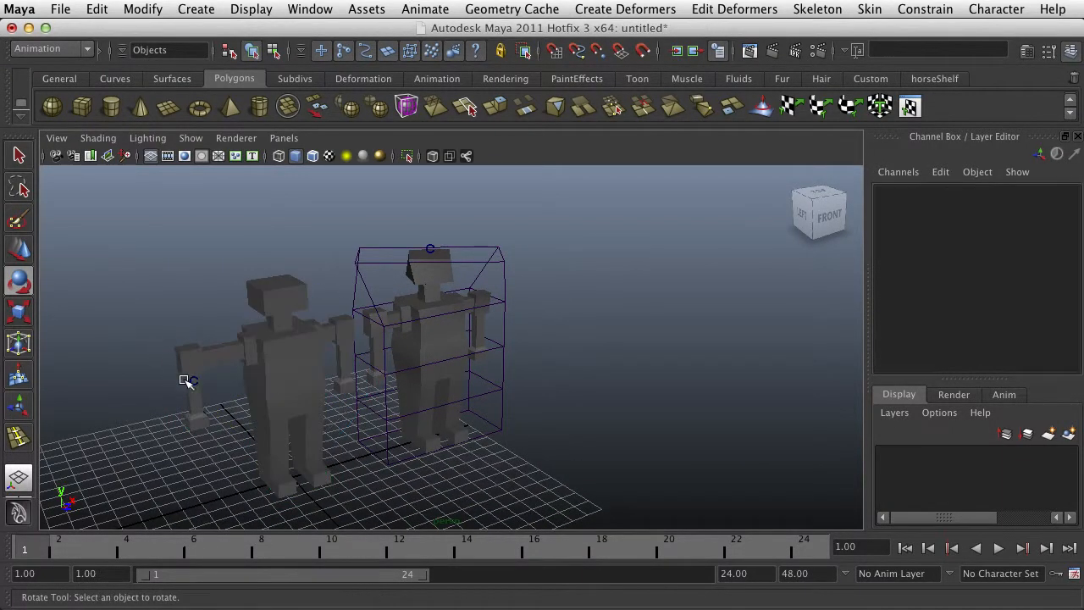
Check which parts of the clustered figure belong to the mesh and the arm's cluster handle, then deselect and view it from the front
alt+drag(184, 380, 188, 383)
click(115, 395)
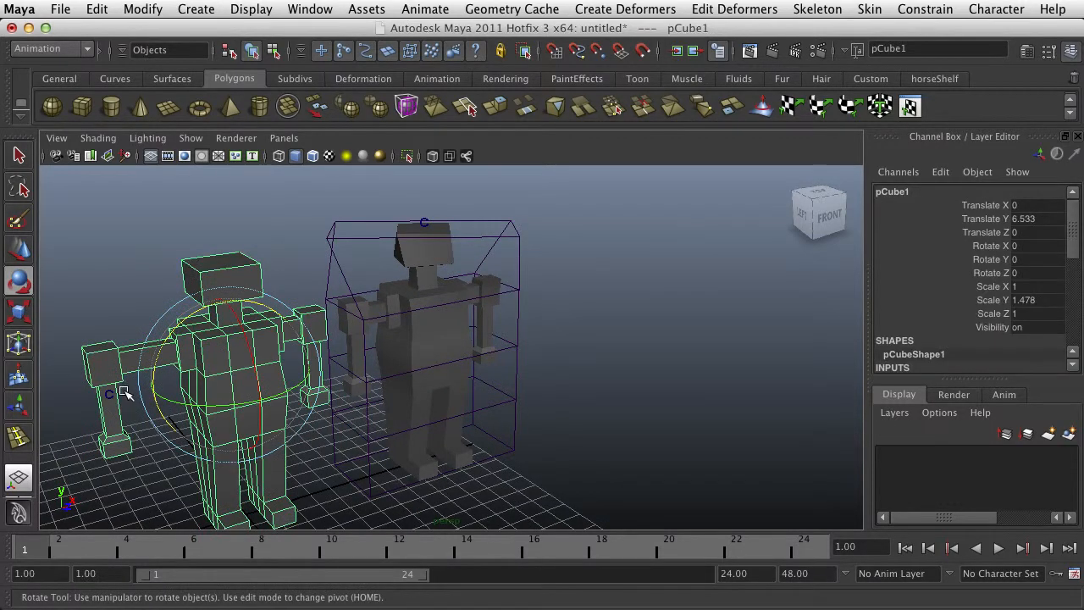
click(109, 394)
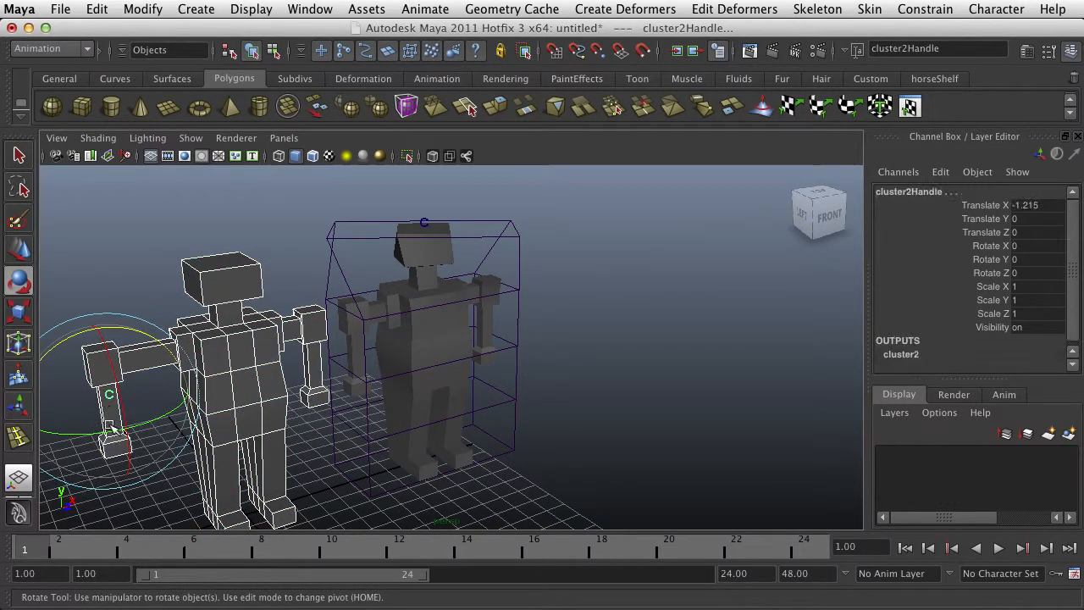
click(248, 341)
alt+drag(259, 365, 166, 316)
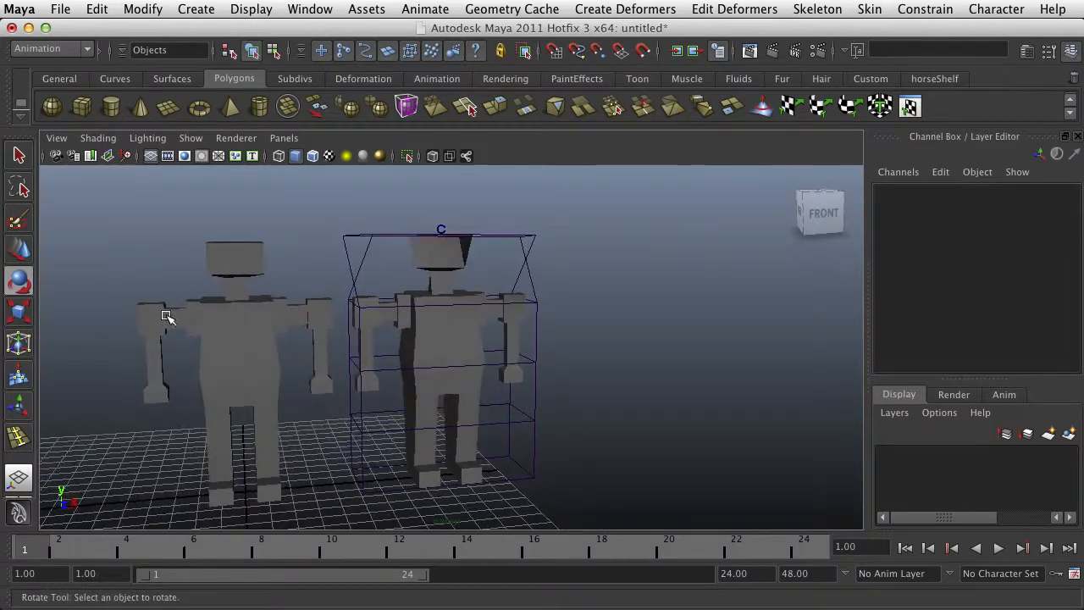
alt+drag(149, 371, 250, 333)
Select the humanoid without the lattice, look for the Sine deformer's options, and review the mesh's input history
click(254, 331)
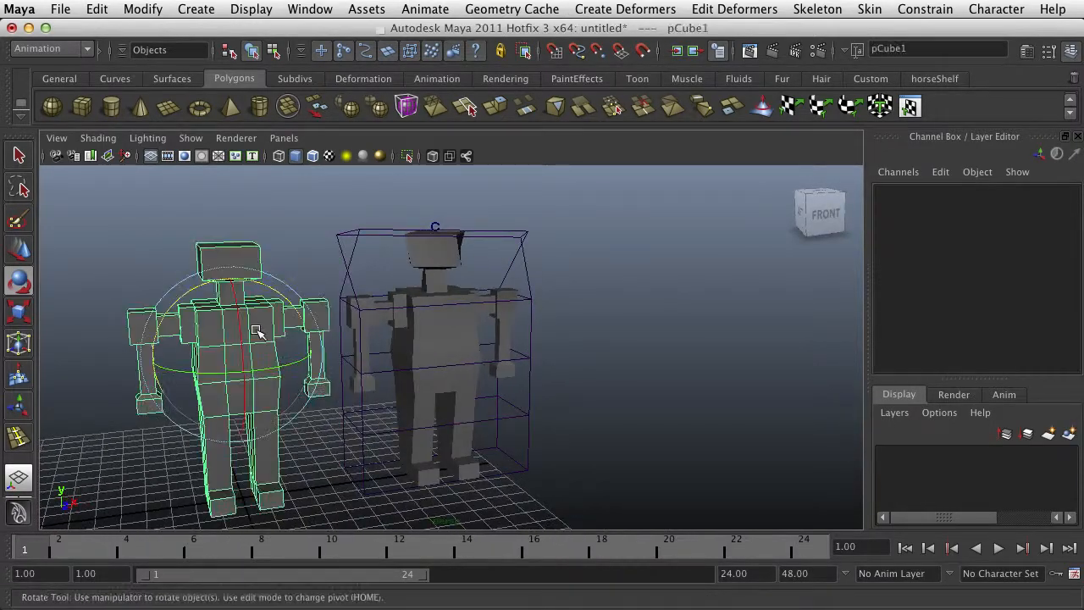
click(609, 9)
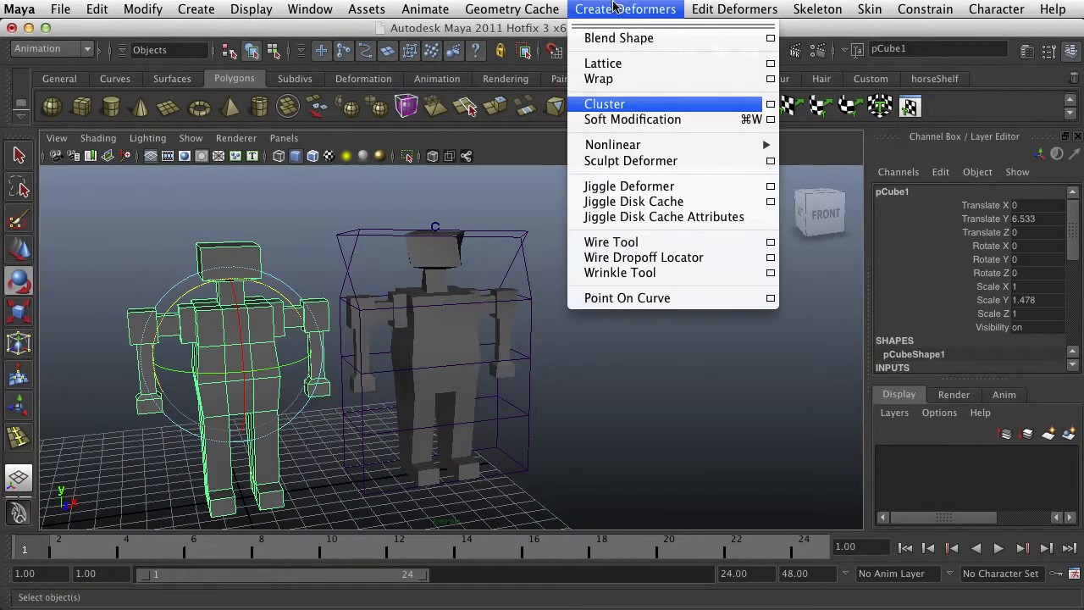
mouse_move(680, 147)
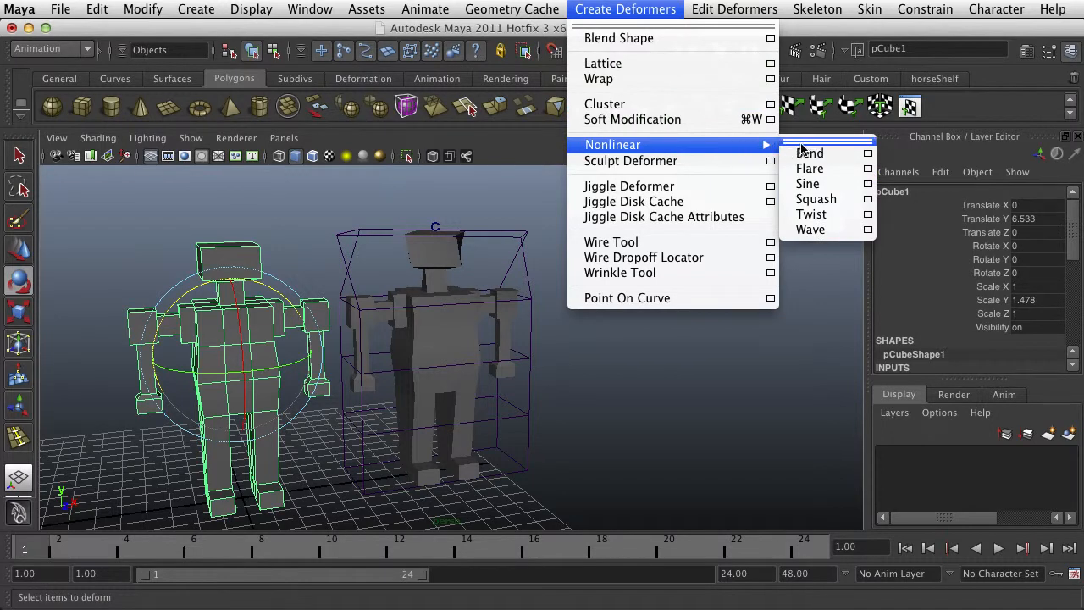
click(867, 186)
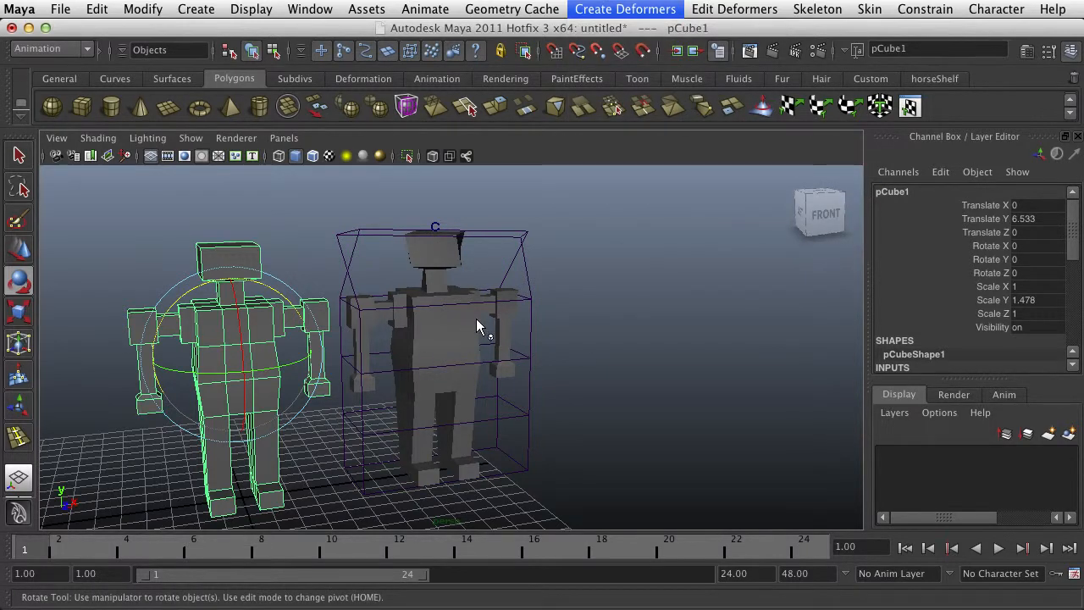
scroll(902, 341, down, 10)
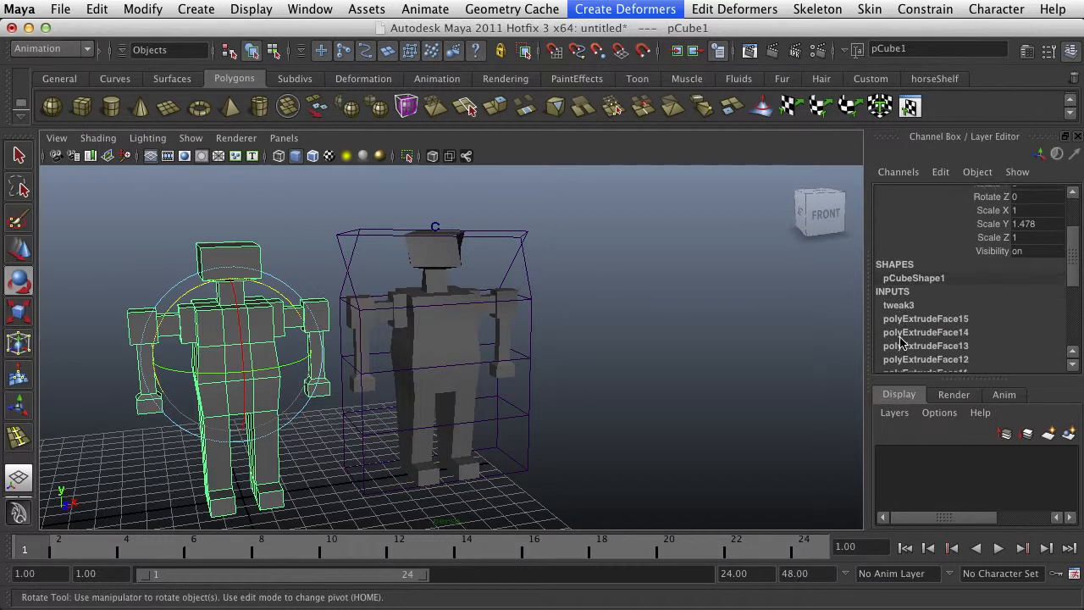
scroll(902, 341, up, 5)
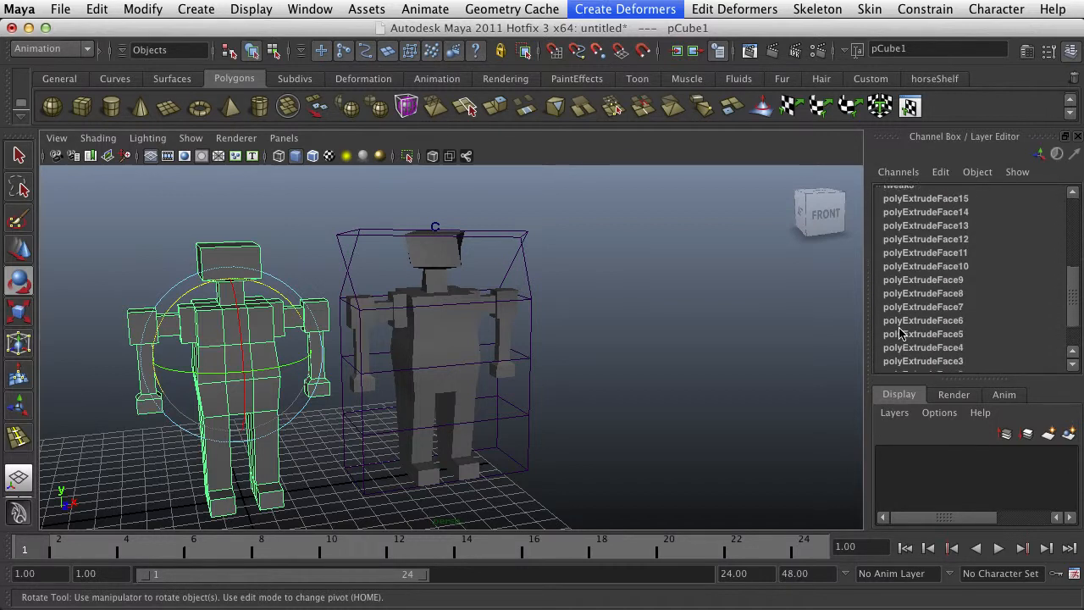
scroll(923, 256, up, 3)
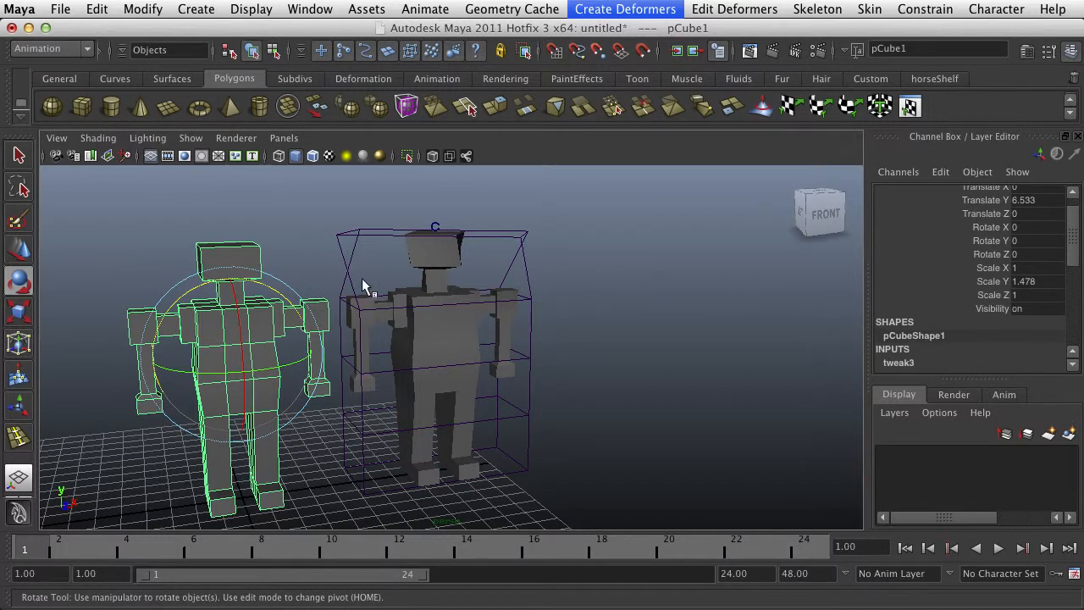
Reselect the humanoid without the lattice and create a nonlinear Sine deformer on it
click(284, 238)
mouse_move(242, 271)
right_down()
mouse_move(314, 247)
mouse_move(236, 262)
right_up()
click(235, 262)
click(607, 11)
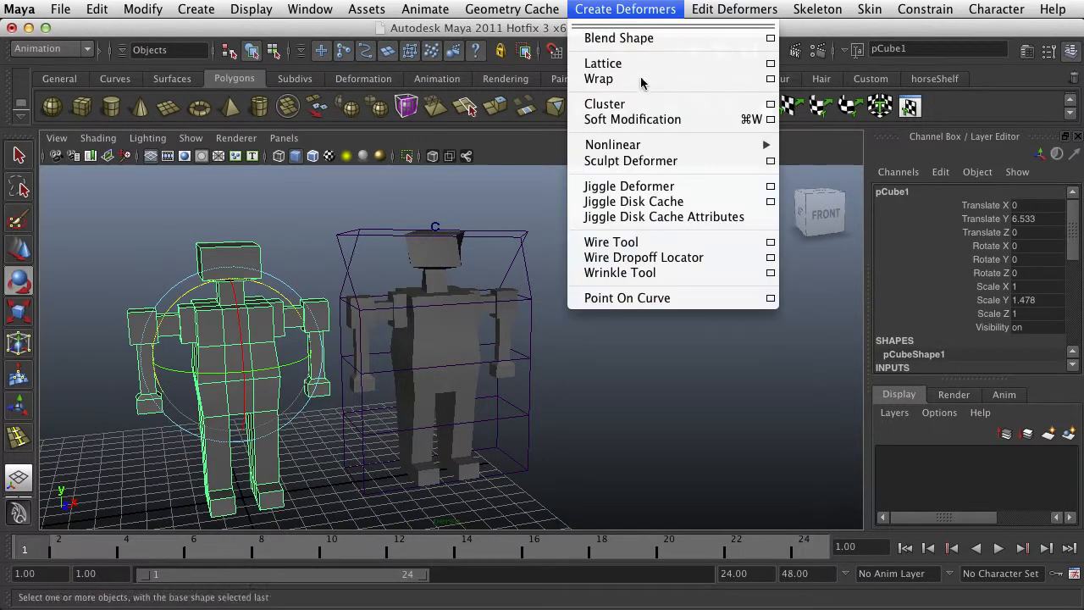
mouse_move(724, 149)
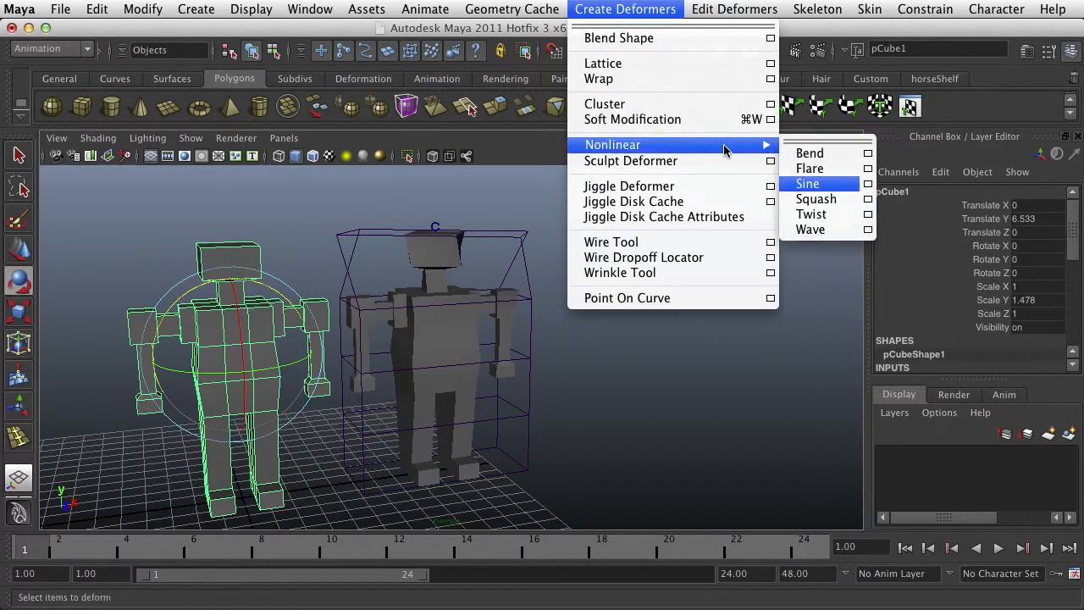
click(868, 186)
drag(849, 110, 659, 91)
click(633, 382)
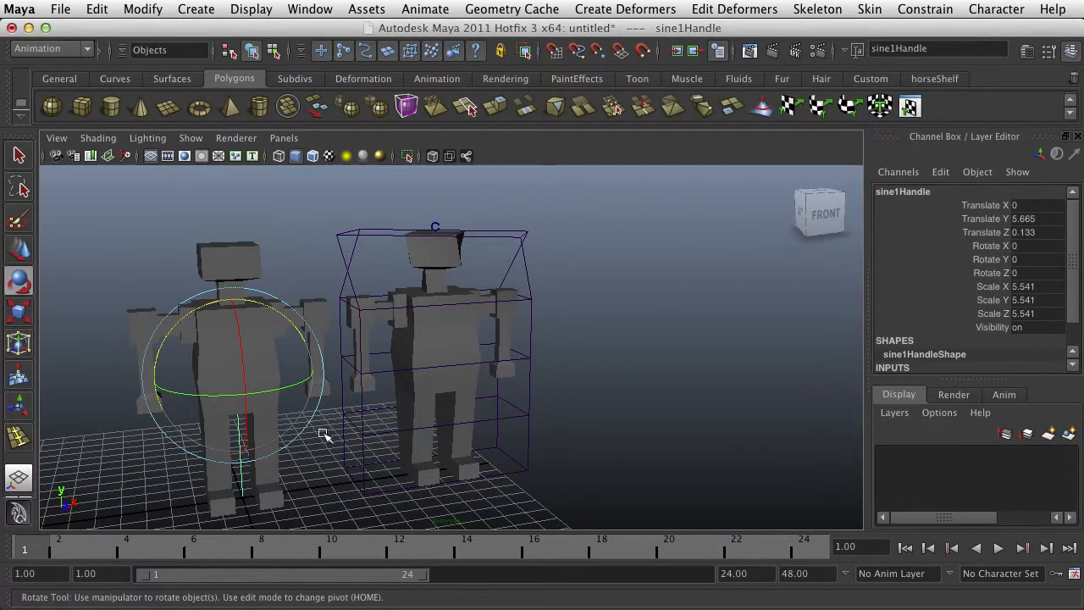
Show the scene in wireframe and set the Sine deformer's Amplitude to 0.2
alt+drag(295, 436, 498, 417)
key(4)
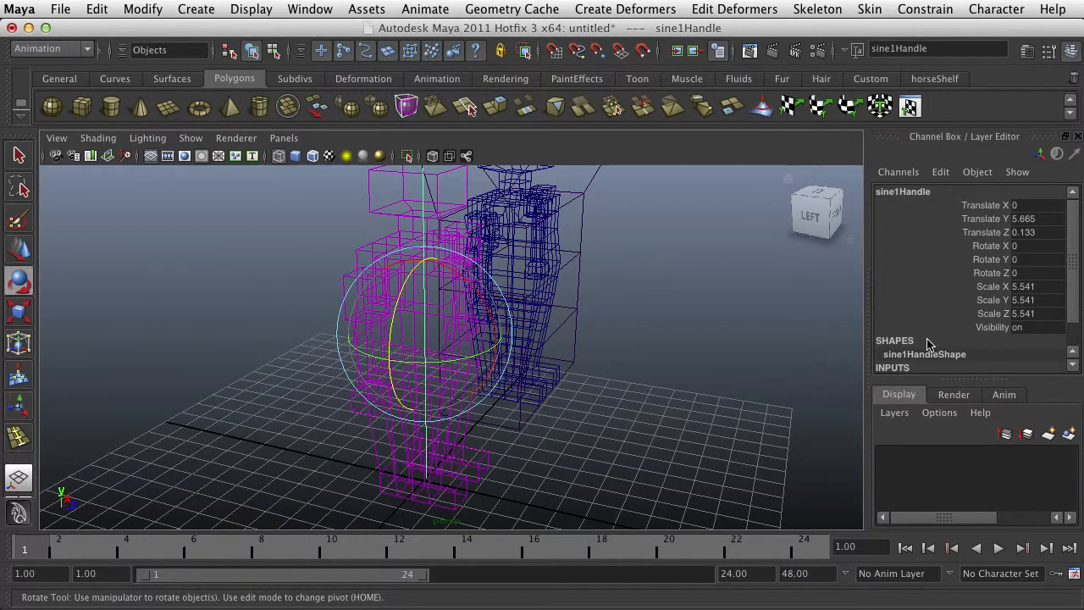
scroll(929, 343, down, 2)
click(895, 352)
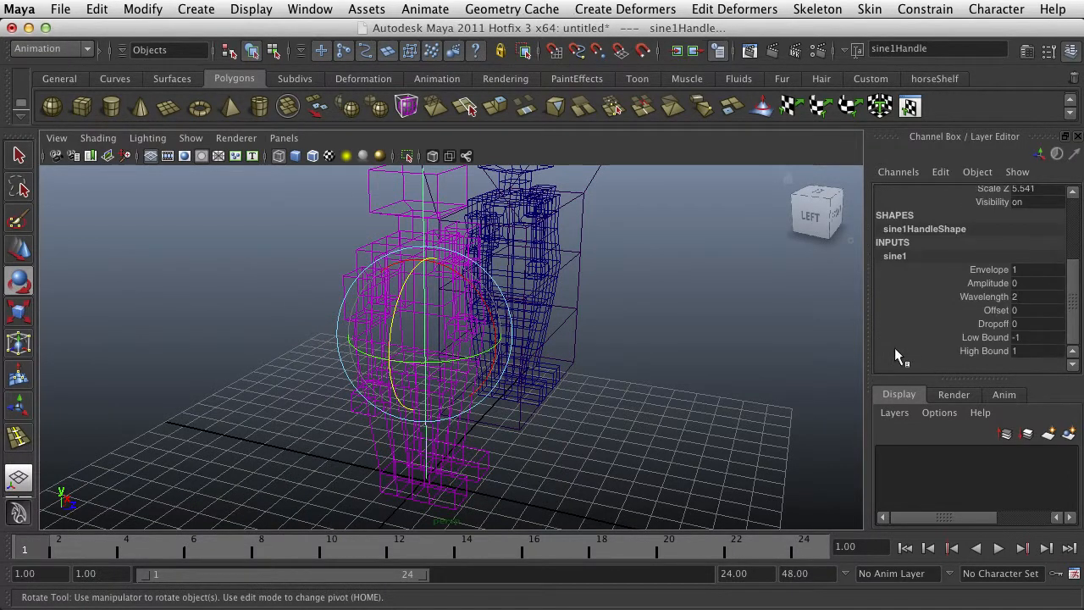
click(986, 282)
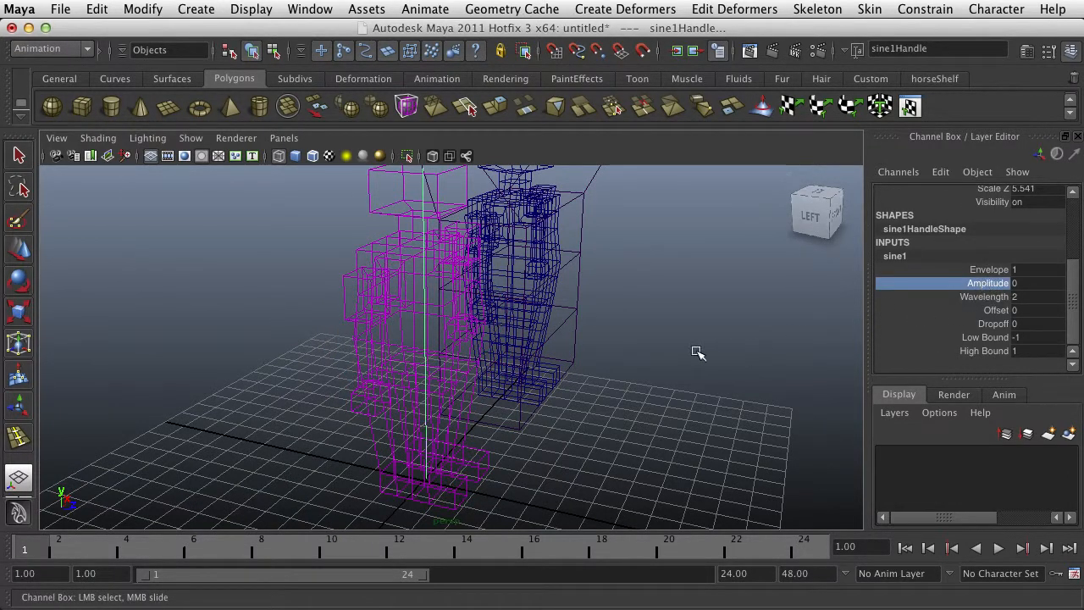
middle_drag(697, 353, 684, 354)
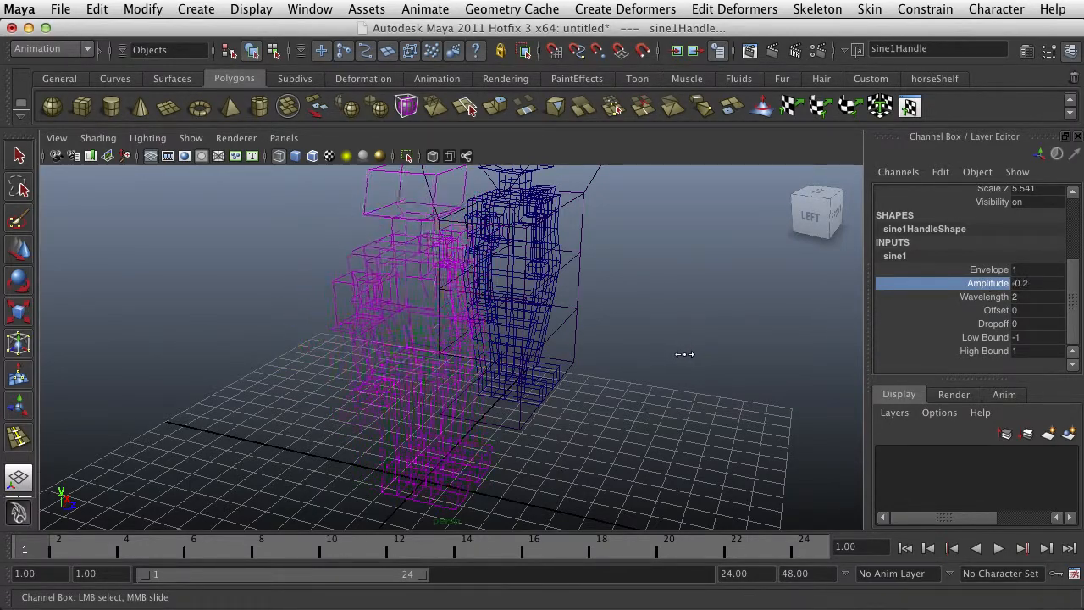
alt+drag(658, 366, 571, 365)
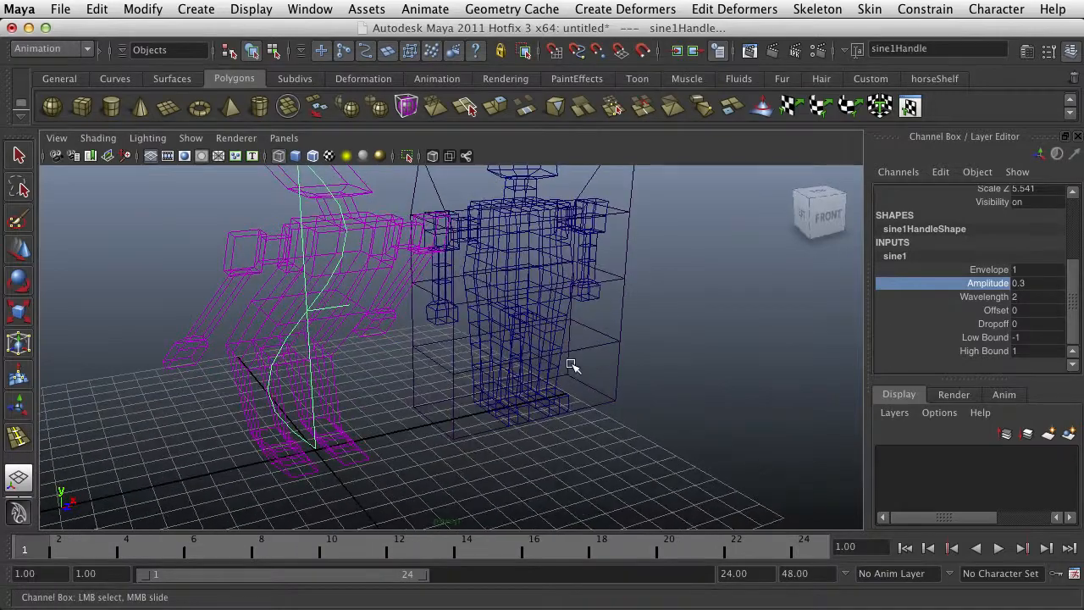
middle_drag(489, 374, 504, 382)
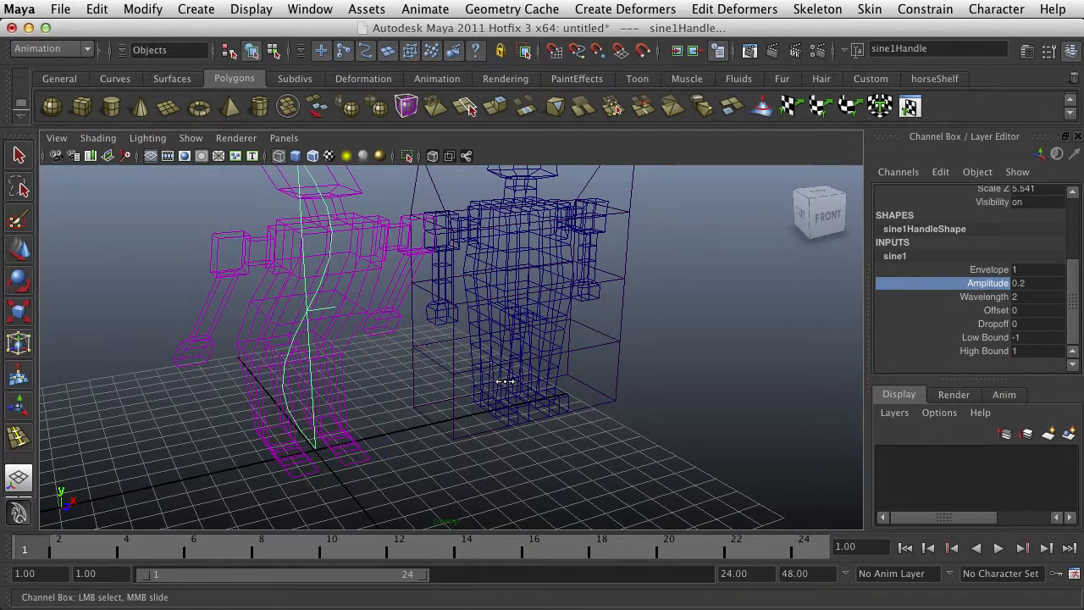
Return to shaded display and set the Sine deformer handle's Rotate Y to 90
key(5)
alt+drag(480, 410, 436, 406)
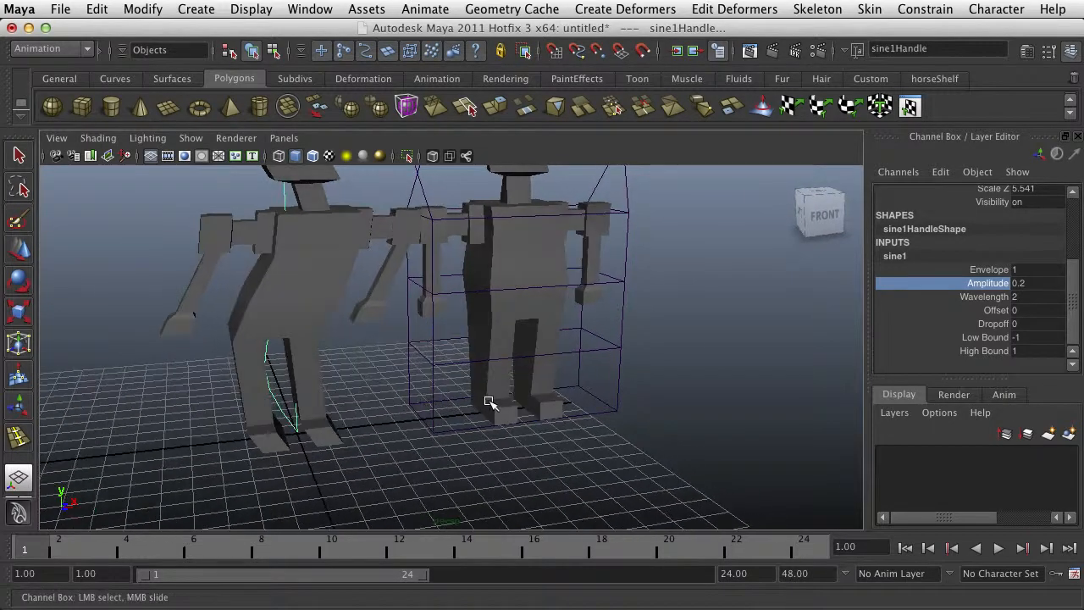
alt+middle_drag(489, 402, 562, 401)
alt+drag(676, 342, 659, 348)
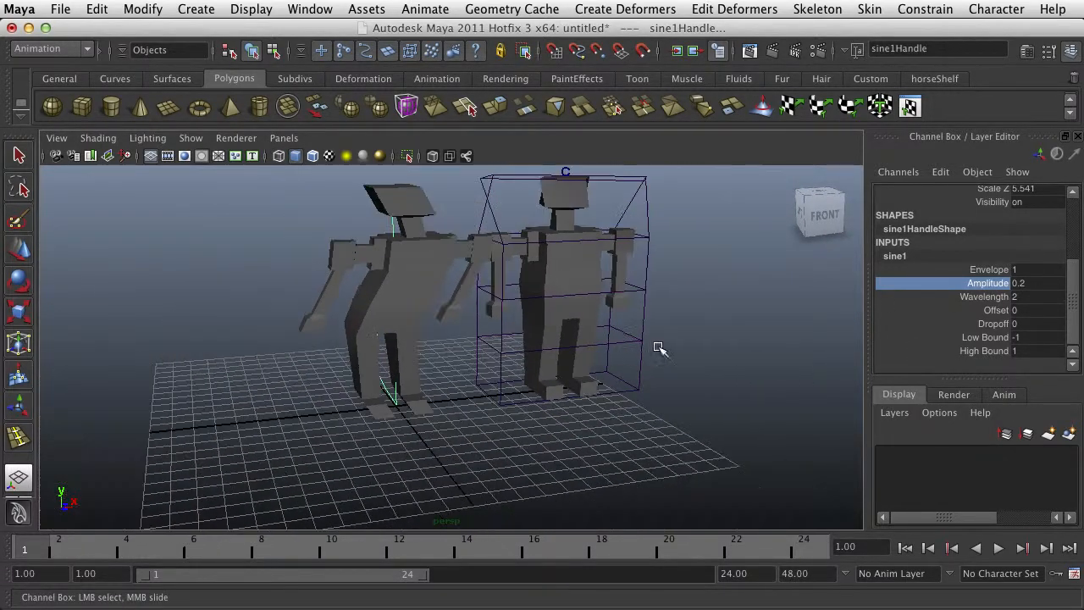
middle_drag(552, 364, 553, 369)
middle_drag(535, 383, 536, 382)
scroll(556, 373, down, 2)
scroll(926, 296, up, 5)
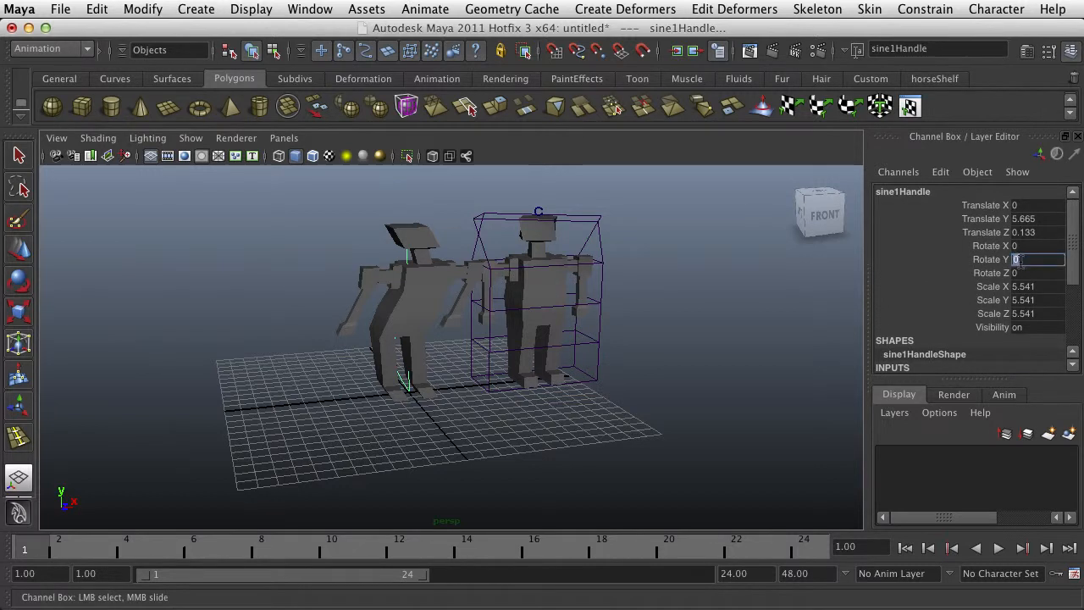
key(Return)
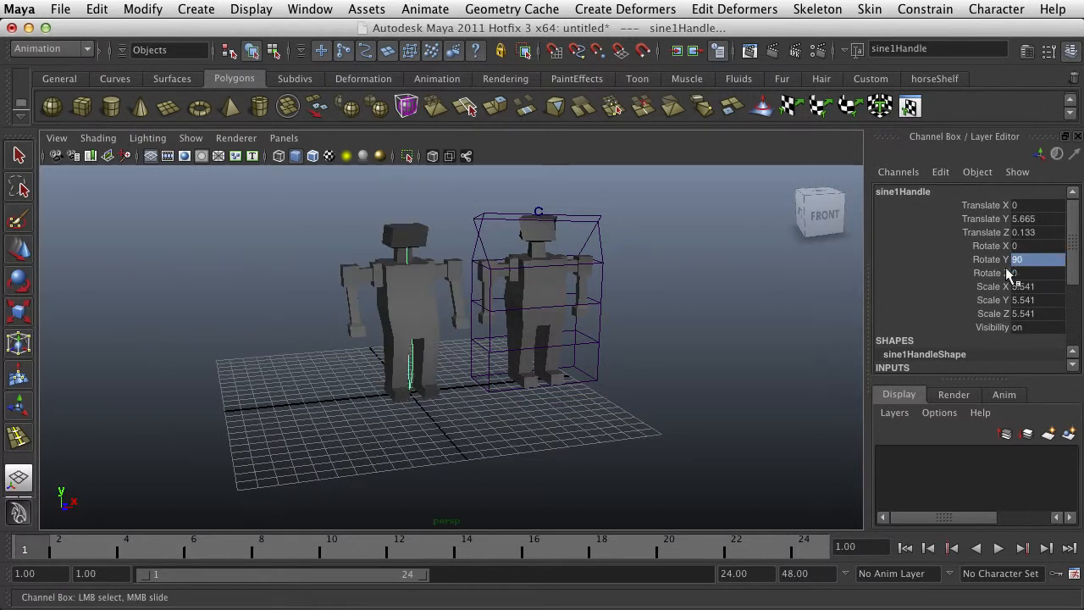
Examine the humanoid's sine deformation from the side and from the front
middle_drag(651, 396, 649, 407)
middle_drag(521, 383, 524, 383)
alt+drag(481, 394, 580, 381)
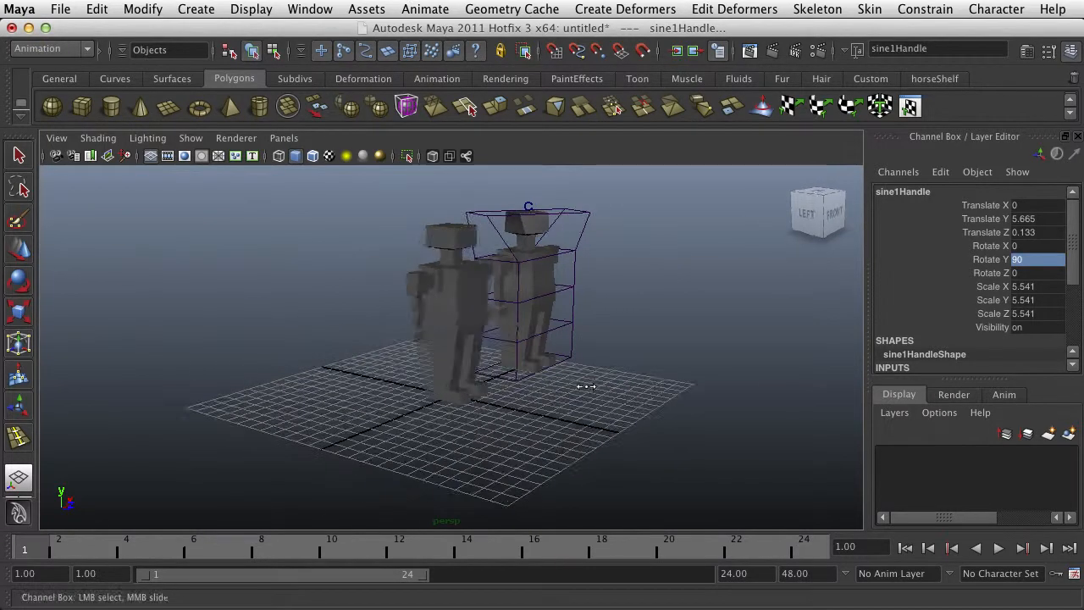
middle_drag(581, 381, 585, 388)
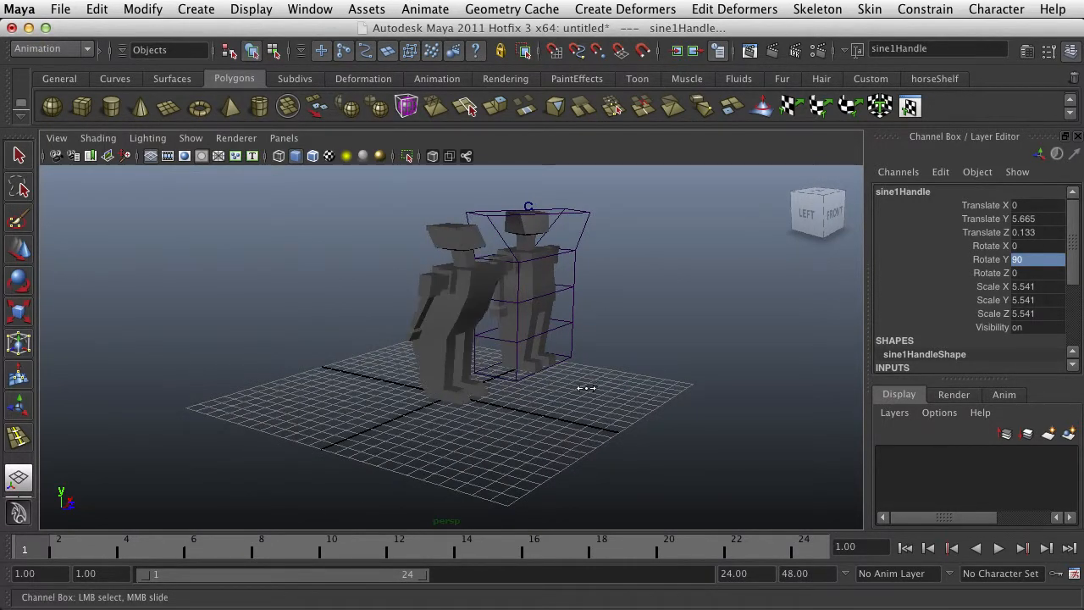
alt+drag(602, 365, 591, 348)
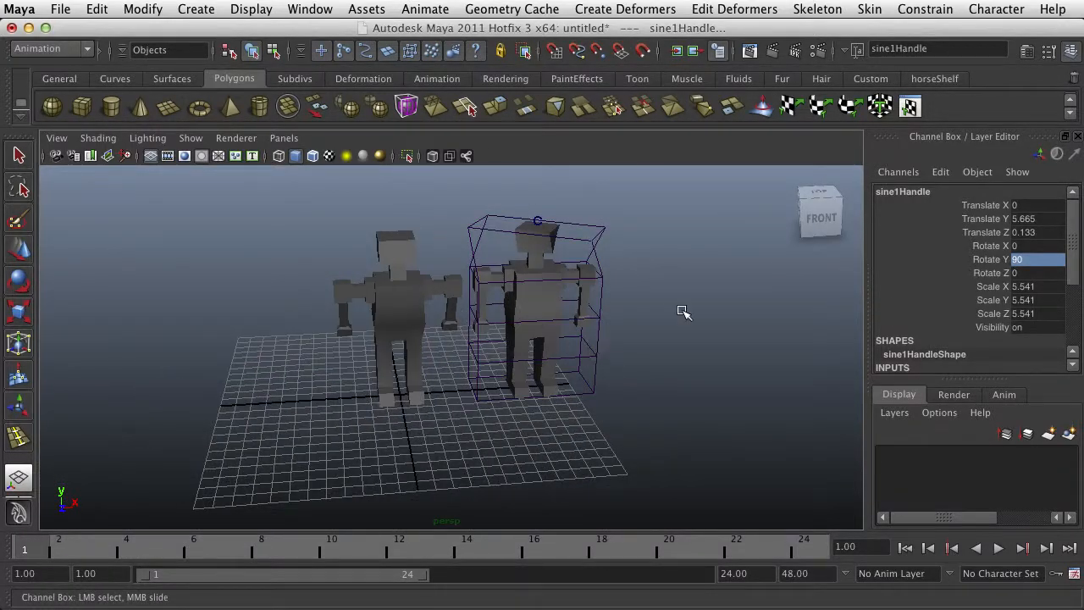
Select the sine-deformed humanoid and create a nonlinear Twist deformer with bounds -1 and 1 and both angles 0
click(393, 268)
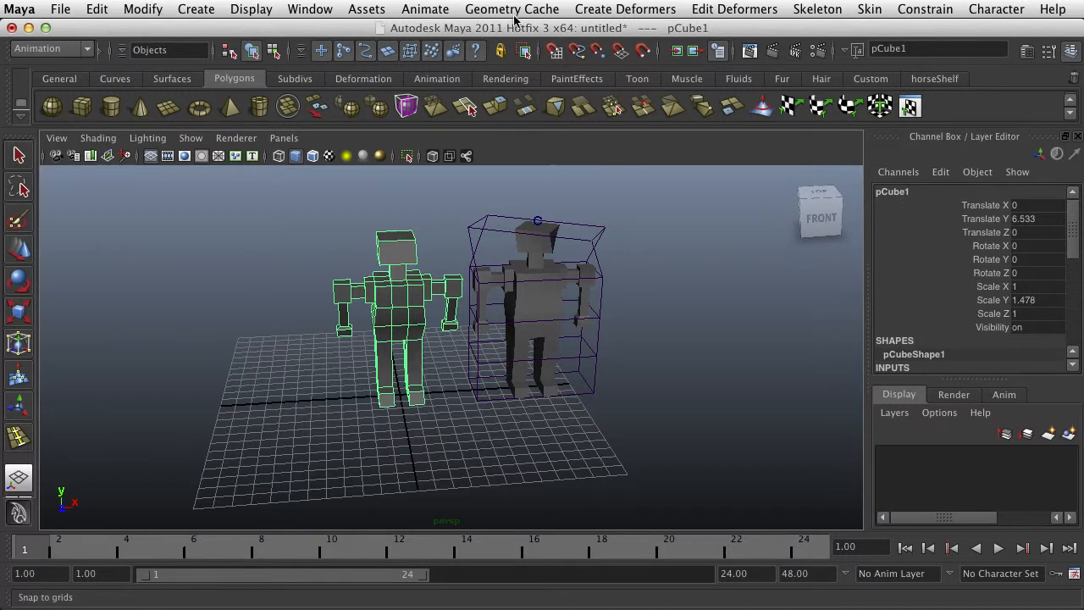
click(633, 10)
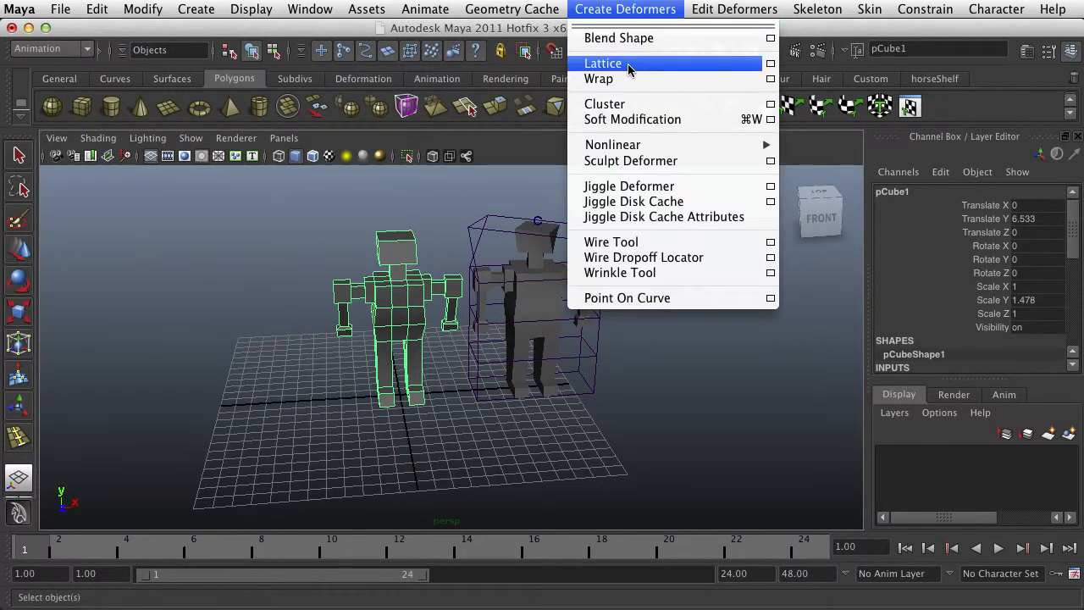
mouse_move(760, 147)
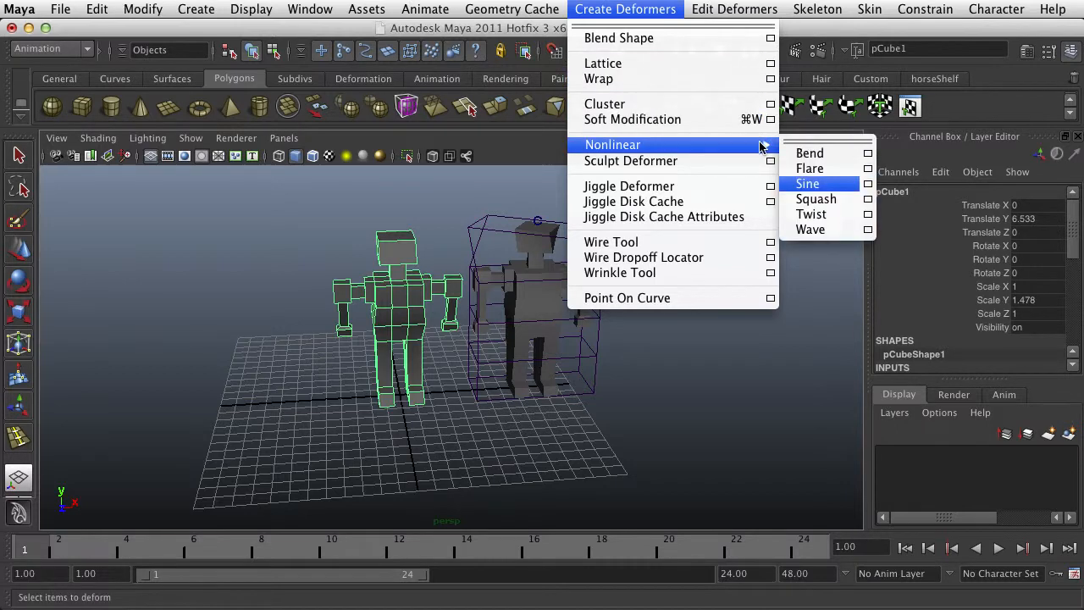
click(867, 215)
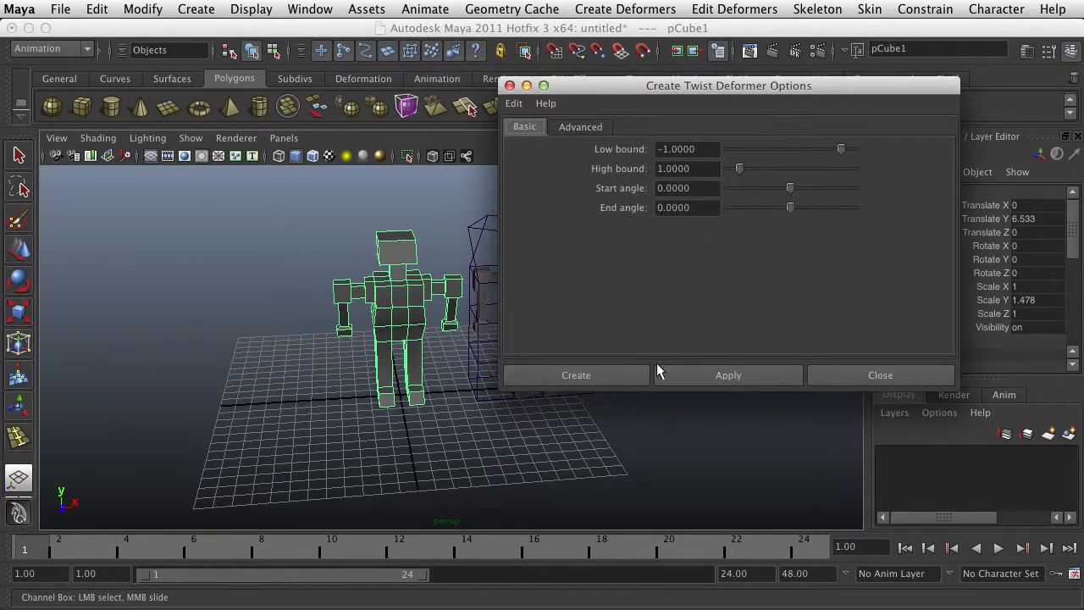
click(603, 375)
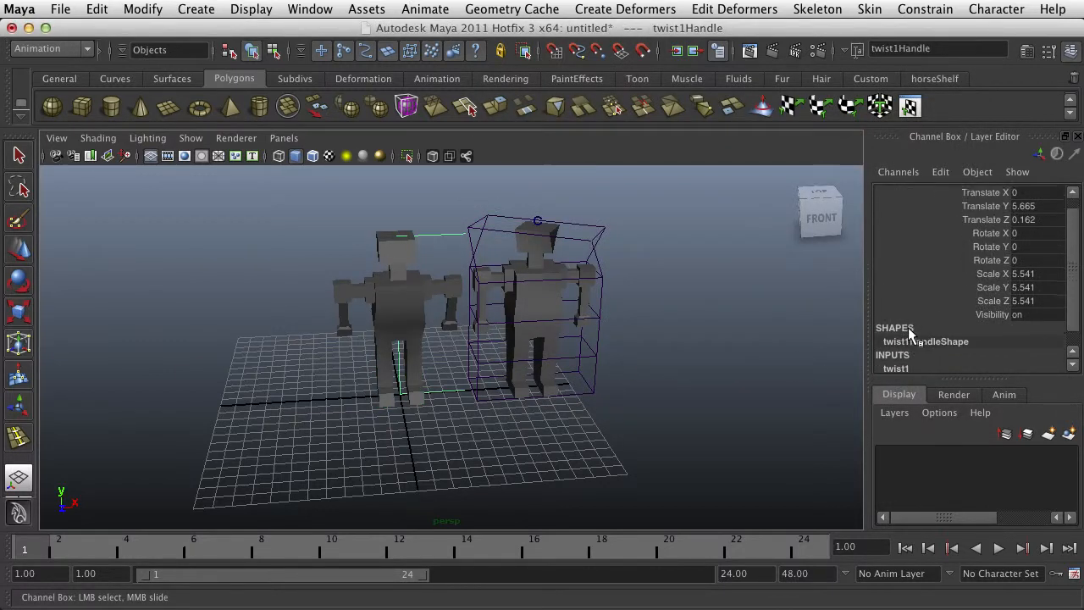
Set the Twist deformer's End Angle to -61.879 and inspect the twisted humanoid up close and from a distance
scroll(907, 343, down, 1)
click(895, 351)
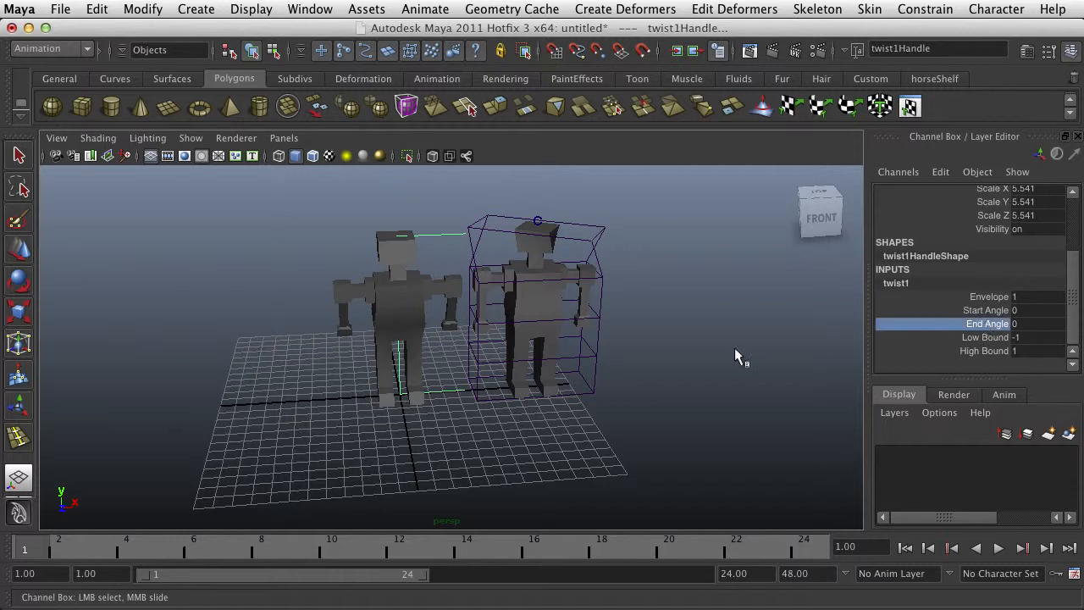
middle_drag(738, 348, 684, 395)
scroll(411, 332, up, 6)
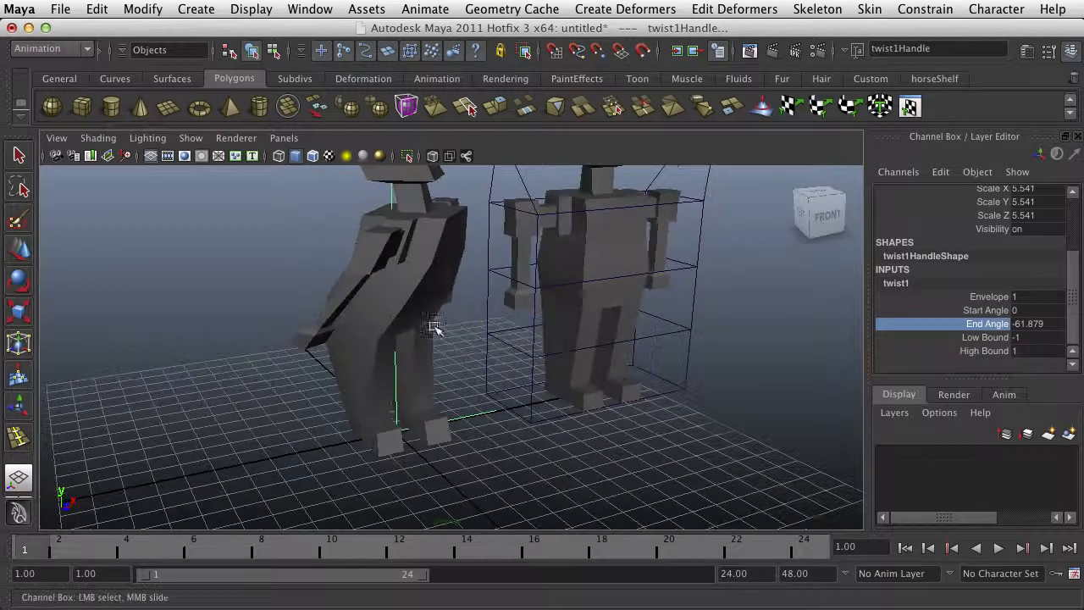
alt+drag(756, 333, 719, 328)
scroll(694, 284, down, 5)
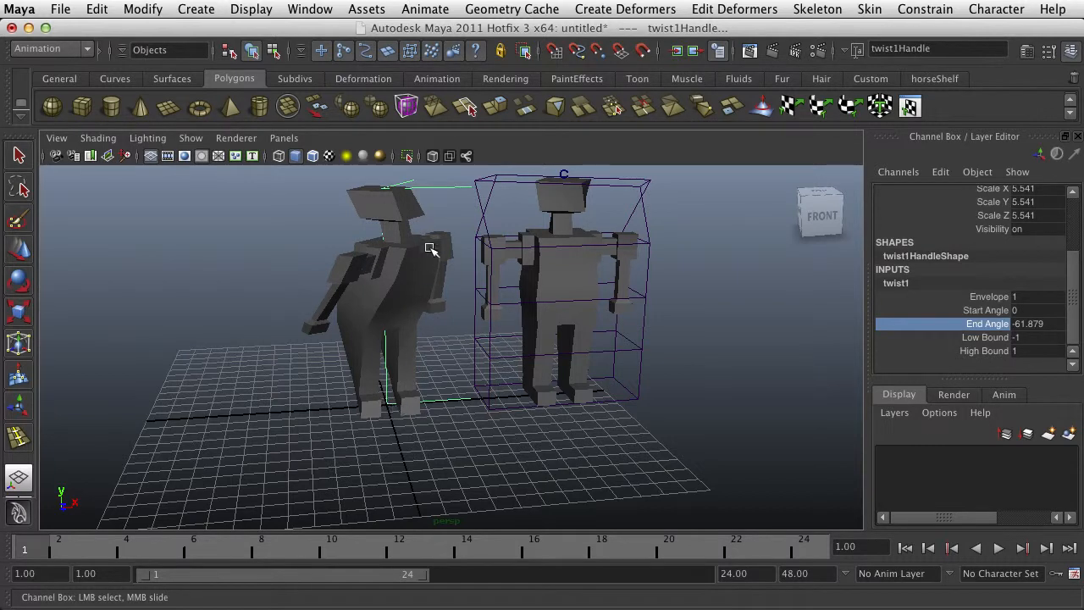
scroll(428, 263, down, 4)
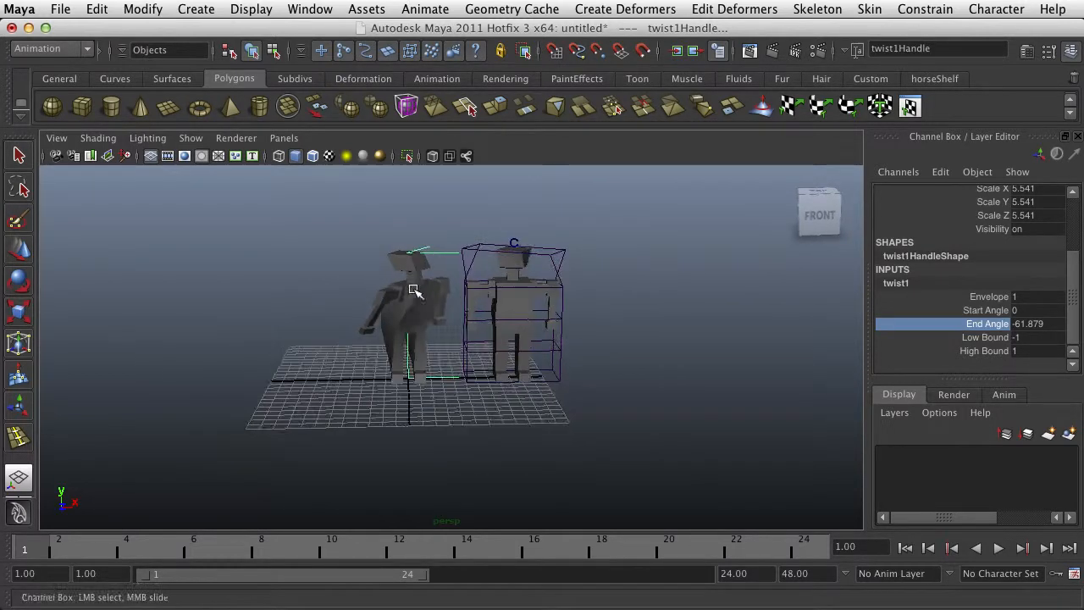
Select the lattice-deformed humanoid and delete its construction history to remove the lattice
click(515, 286)
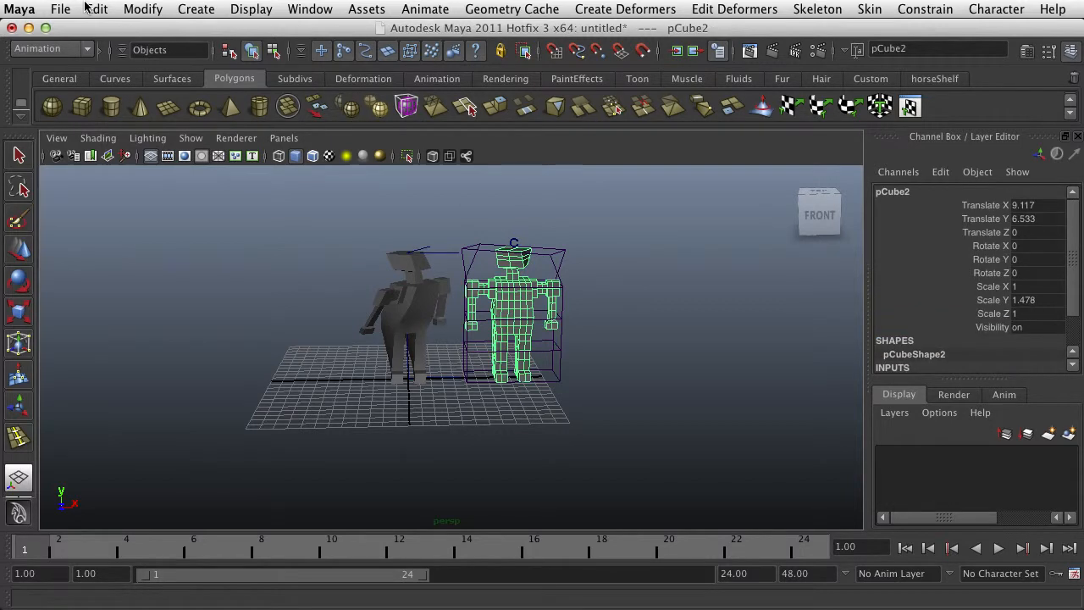
click(96, 8)
mouse_move(174, 209)
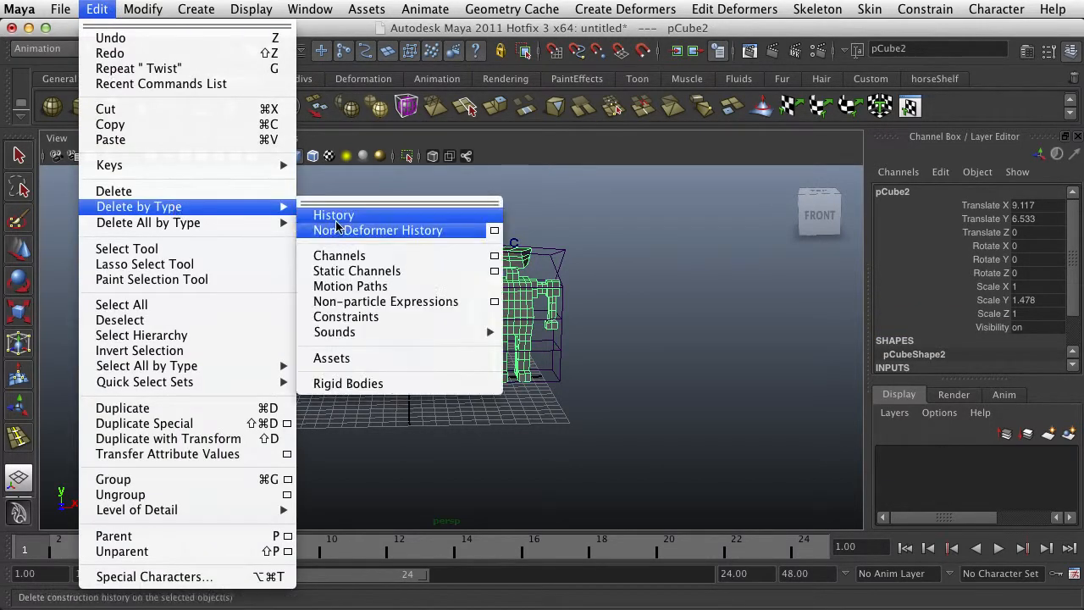
click(337, 220)
scroll(510, 265, up, 5)
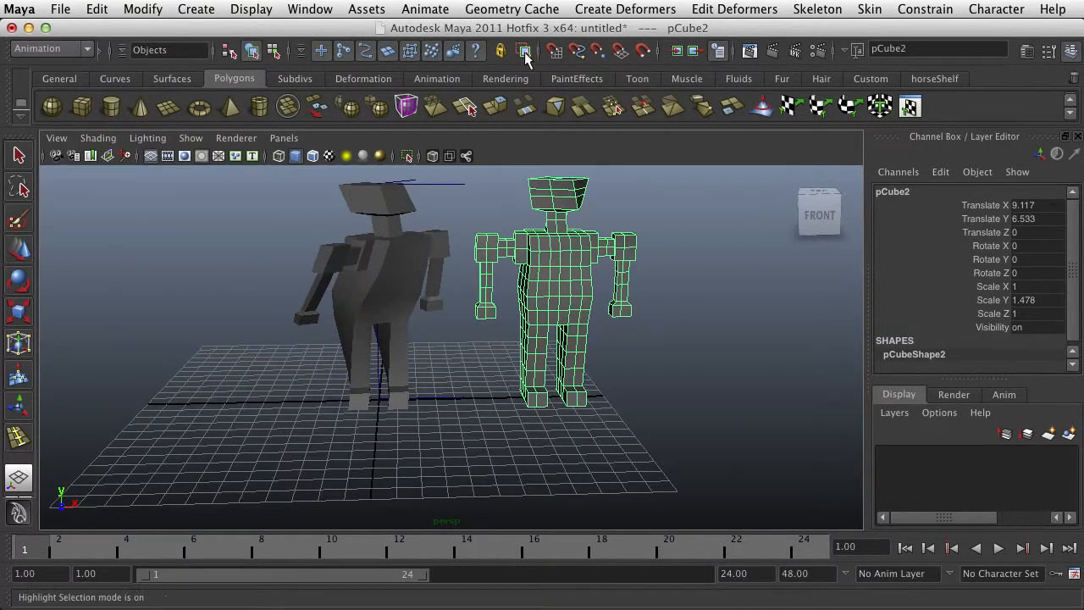
Create a nonlinear Twist deformer on the history-free humanoid with bounds -1 and 1 and both angles 0
click(625, 9)
mouse_move(684, 149)
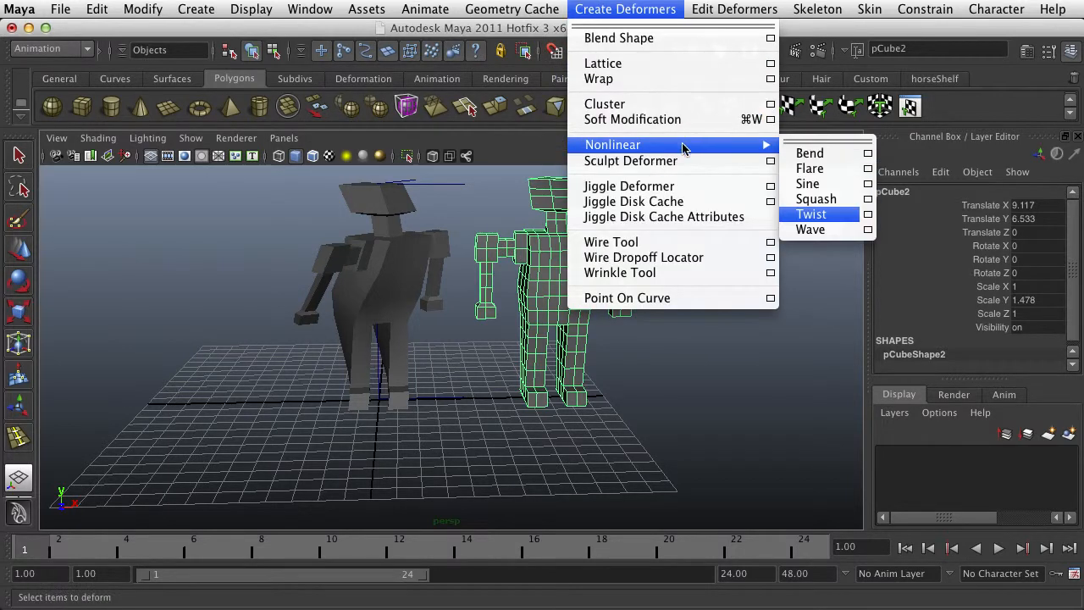
click(866, 215)
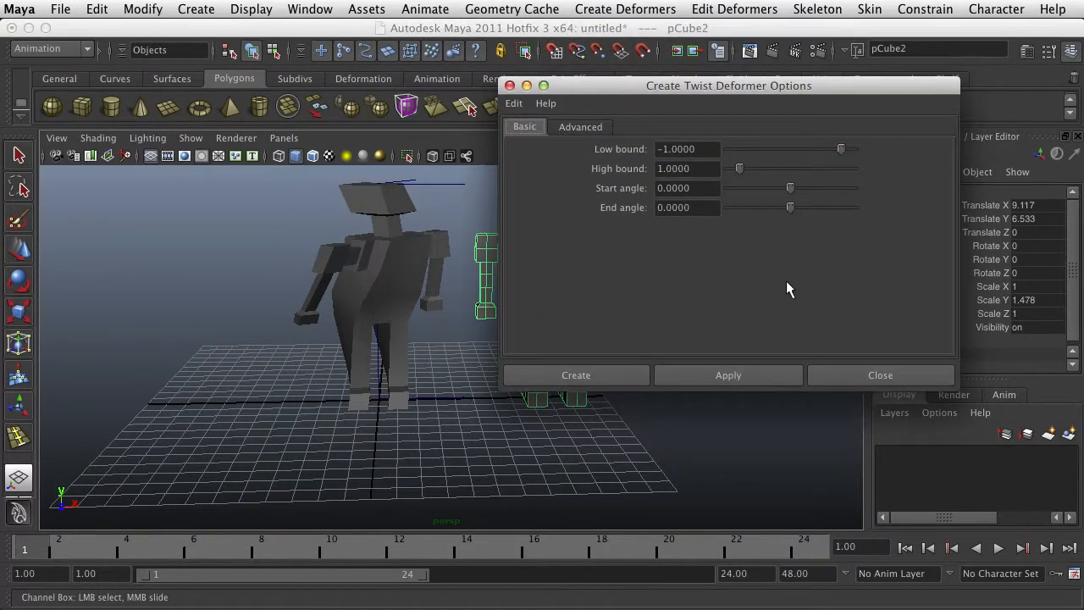
click(638, 374)
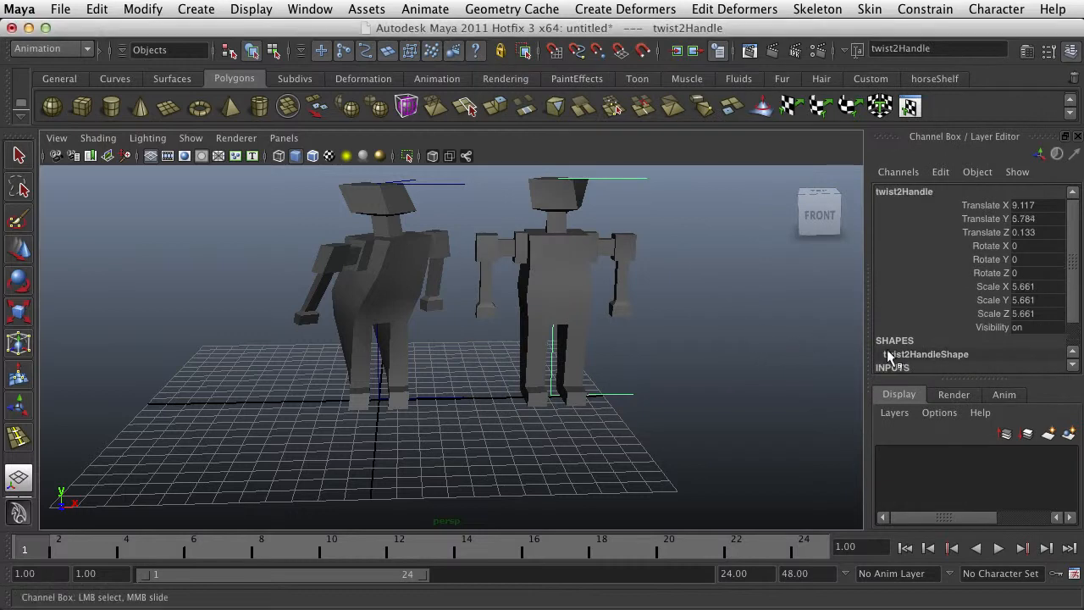
Set the new Twist deformer's End Angle to 83.652, select the twisted humanoid and inspect it from several angles
scroll(897, 355, down, 5)
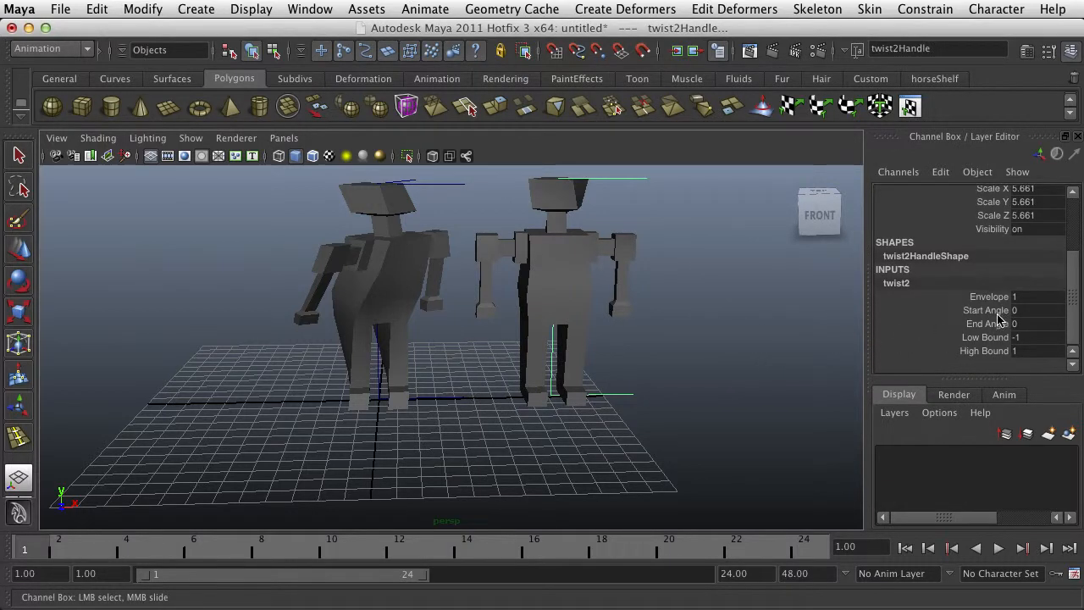
middle_drag(741, 323, 803, 335)
mouse_move(581, 338)
alt+mouse_down()
mouse_move(441, 329)
mouse_move(562, 331)
alt+mouse_up()
alt+right_drag(561, 331, 600, 322)
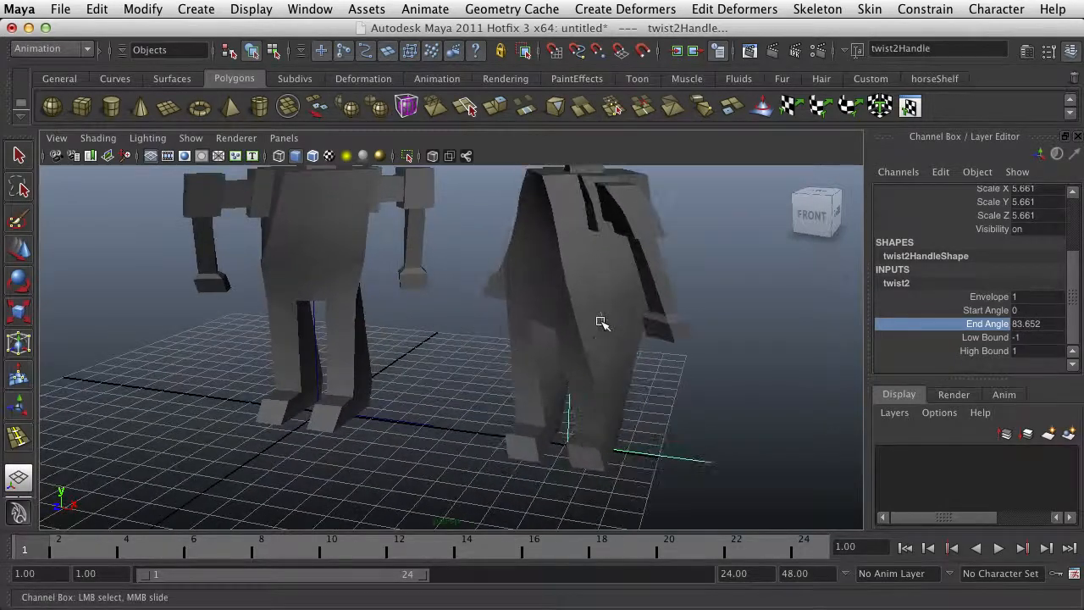
click(577, 251)
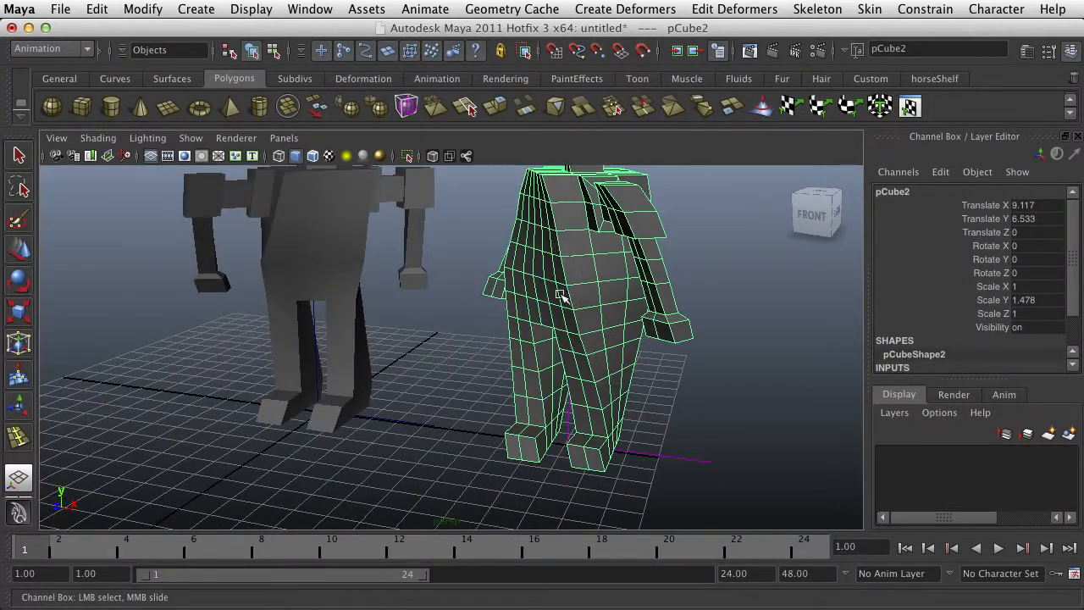
alt+drag(561, 296, 666, 332)
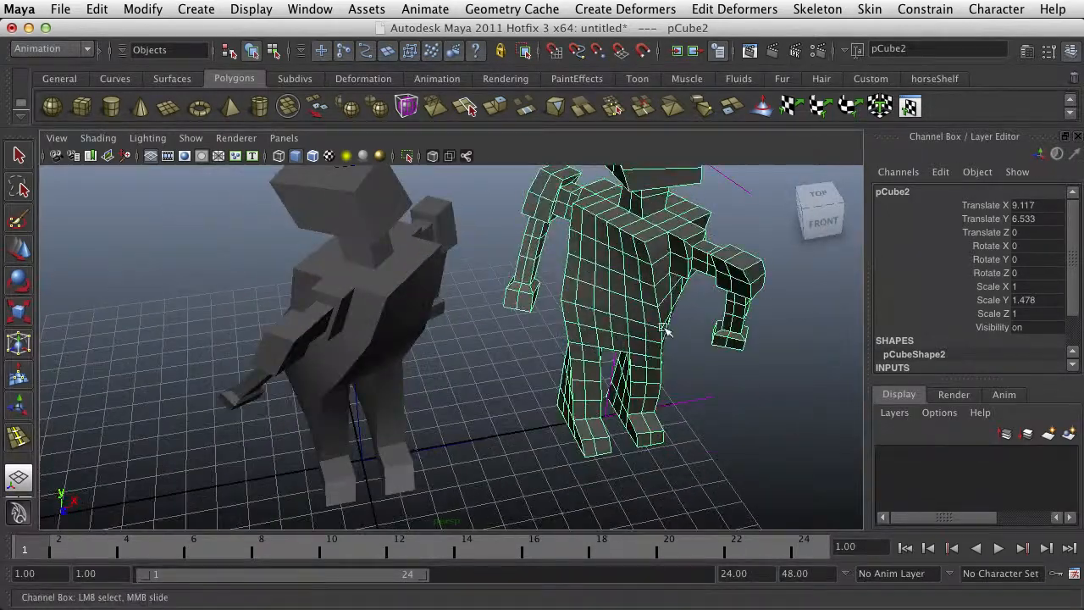
alt+right_drag(665, 332, 597, 325)
alt+drag(597, 325, 587, 322)
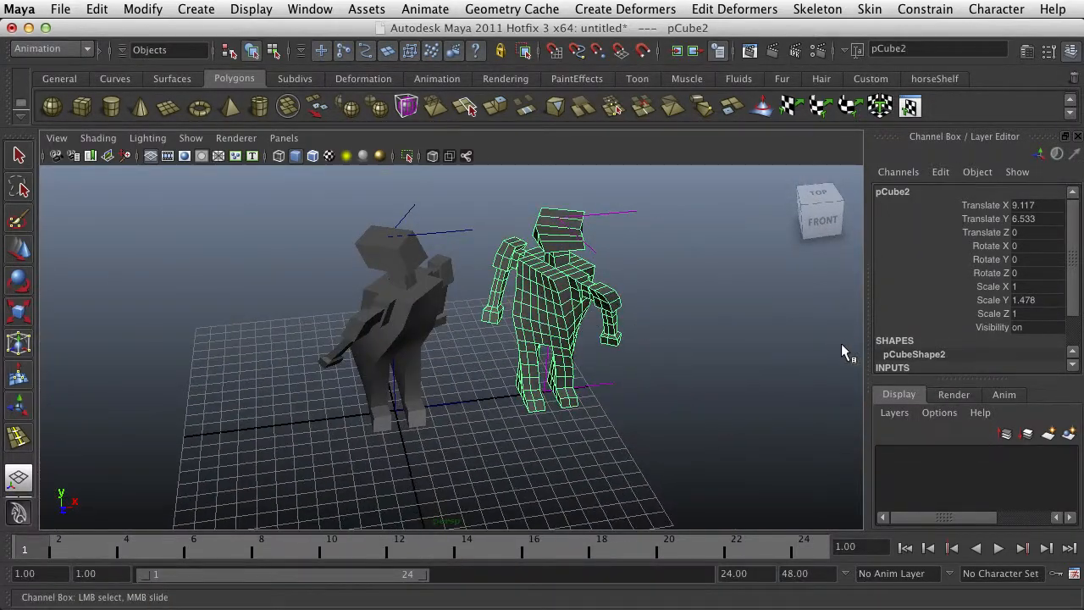
alt+right_drag(961, 337, 925, 334)
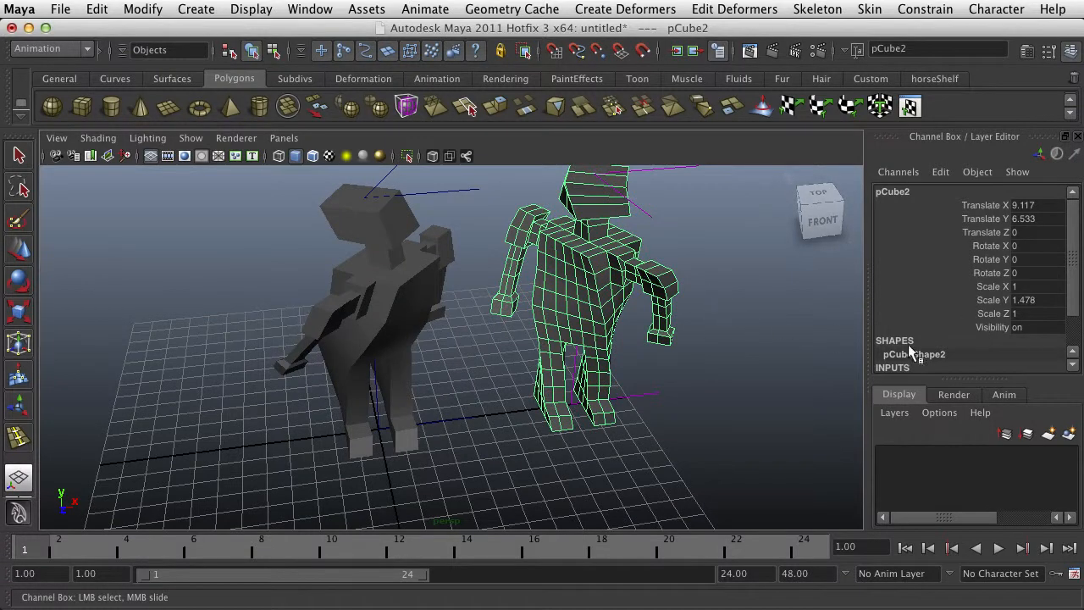
Try a Low Bound of -1.1 on the selected humanoid's Twist deformer and return it to -1
scroll(915, 347, down, 3)
click(921, 338)
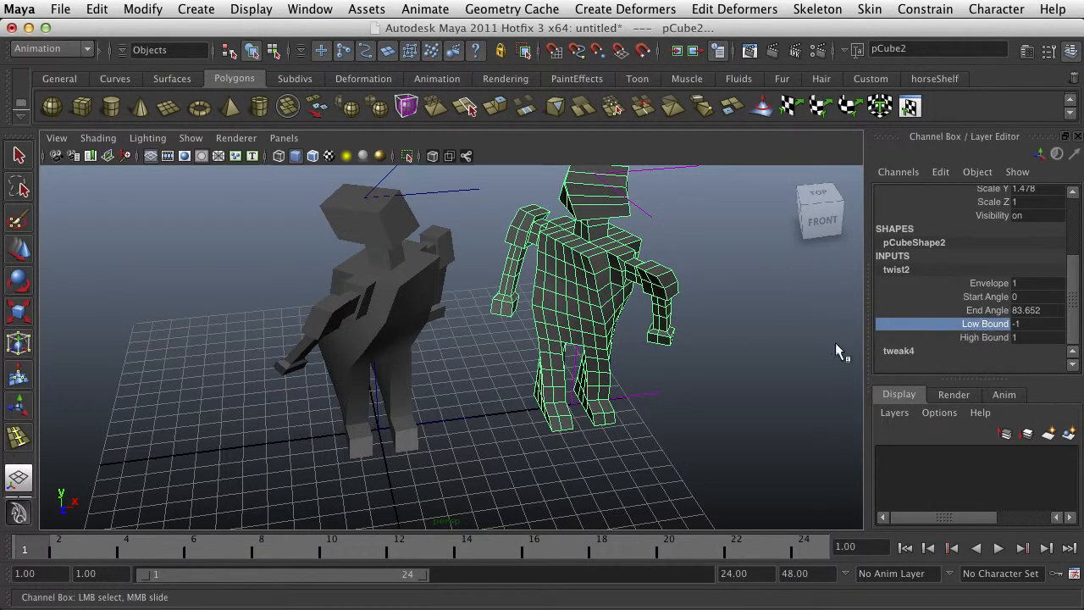
middle_drag(836, 349, 730, 344)
alt+drag(722, 349, 671, 361)
mouse_move(690, 337)
middle_down()
mouse_move(712, 337)
mouse_move(693, 342)
middle_up()
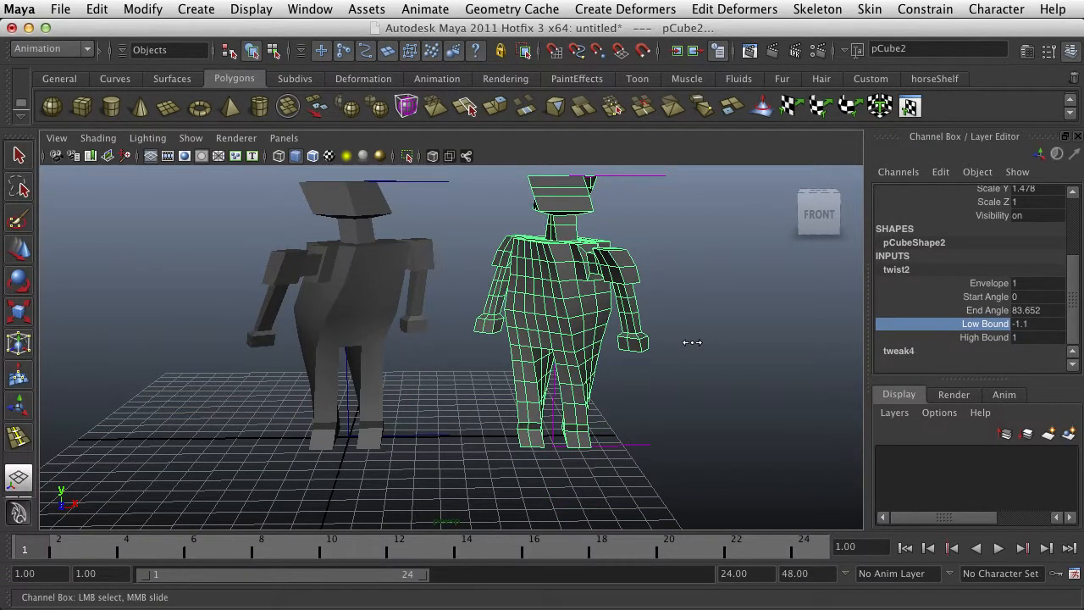
alt+drag(690, 342, 728, 339)
scroll(647, 331, up, 5)
alt+drag(381, 349, 661, 351)
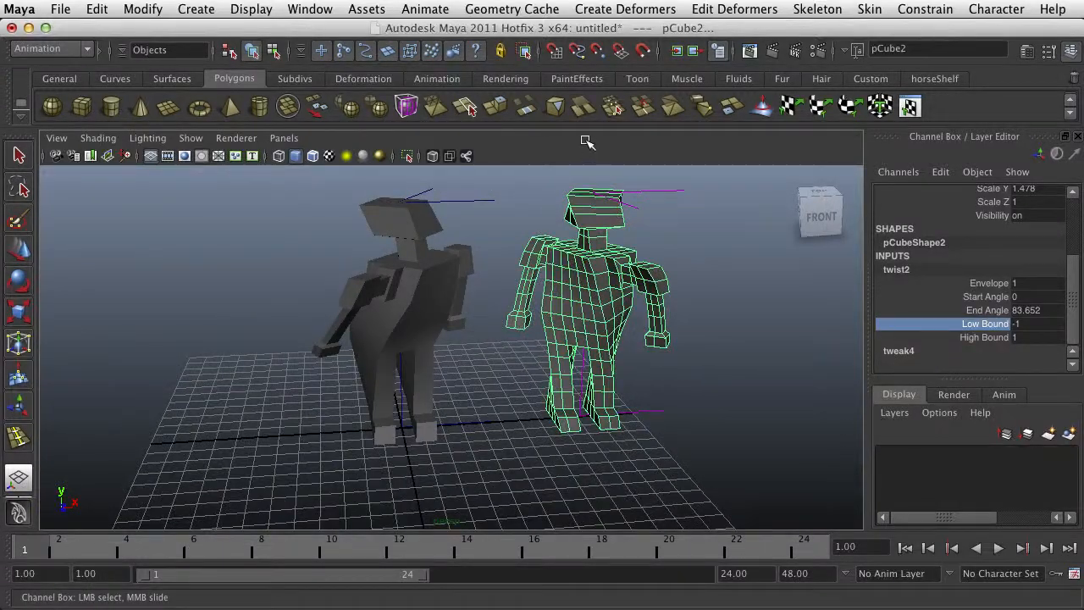
click(609, 13)
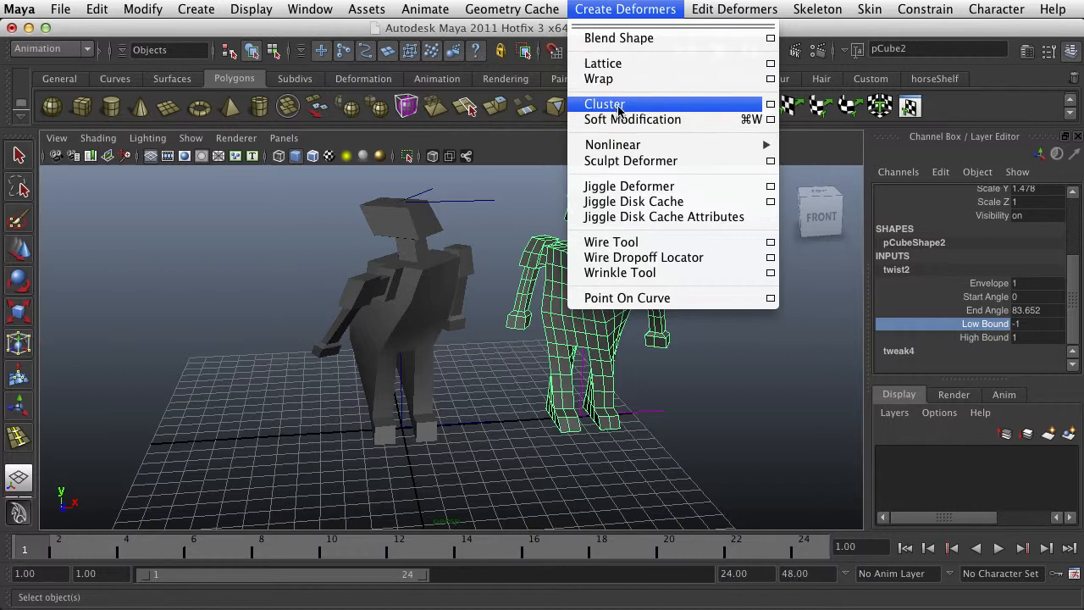
mouse_move(676, 151)
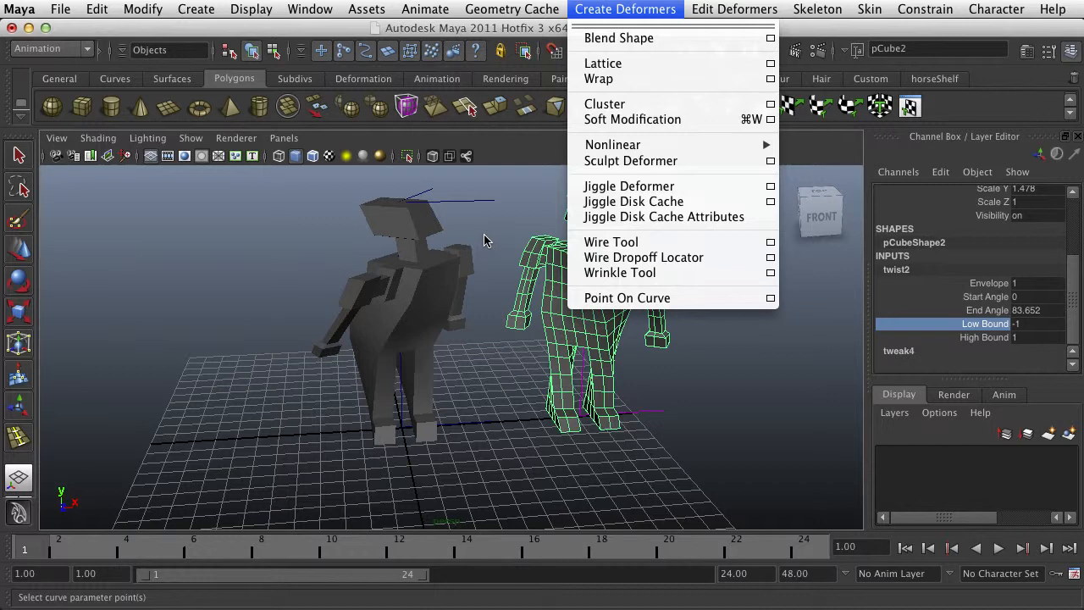
click(535, 172)
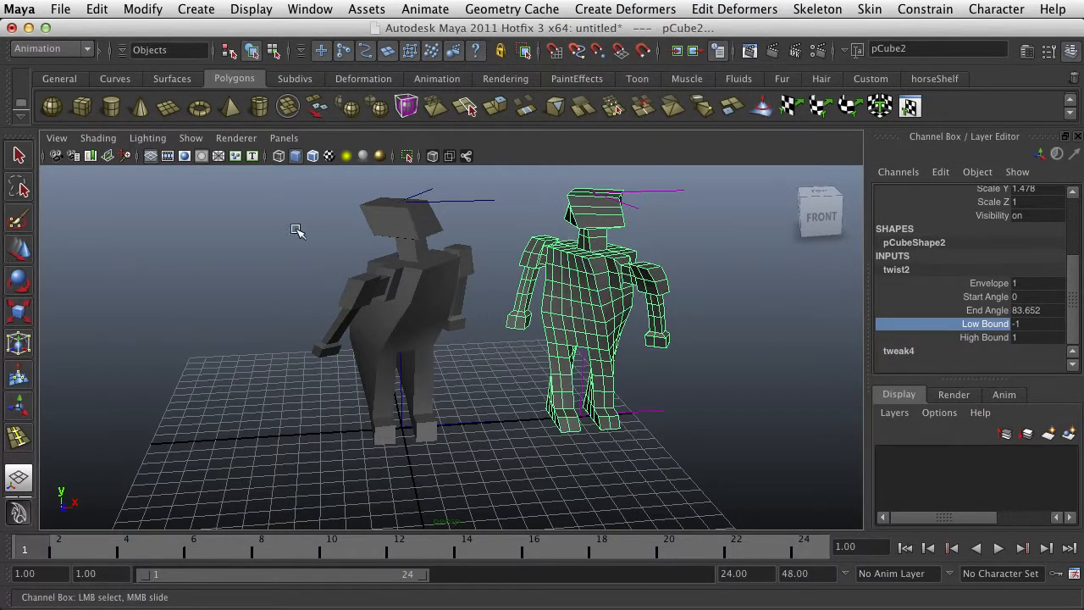